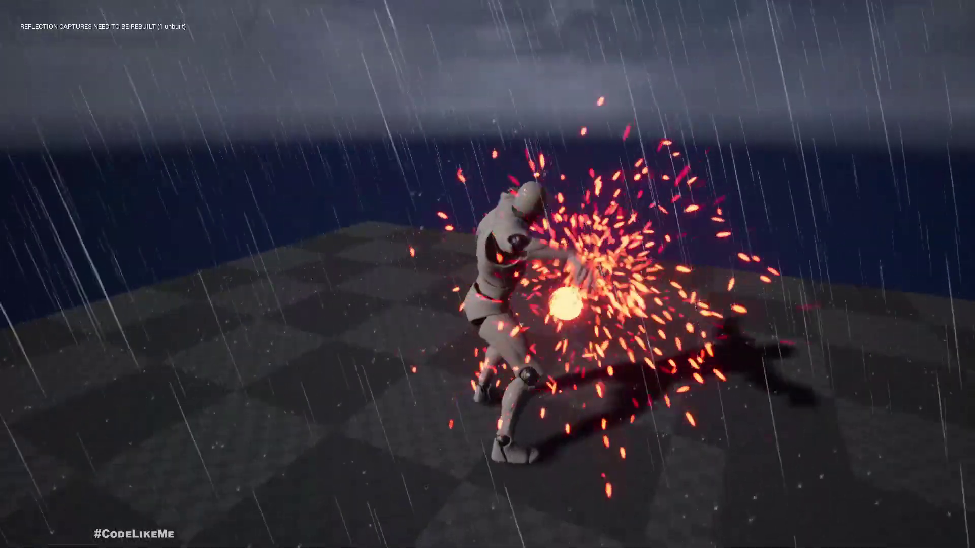
# End the fullscreen play test and open the NS_FireBall Niagara system from the FX folder
pyautogui.press('w')
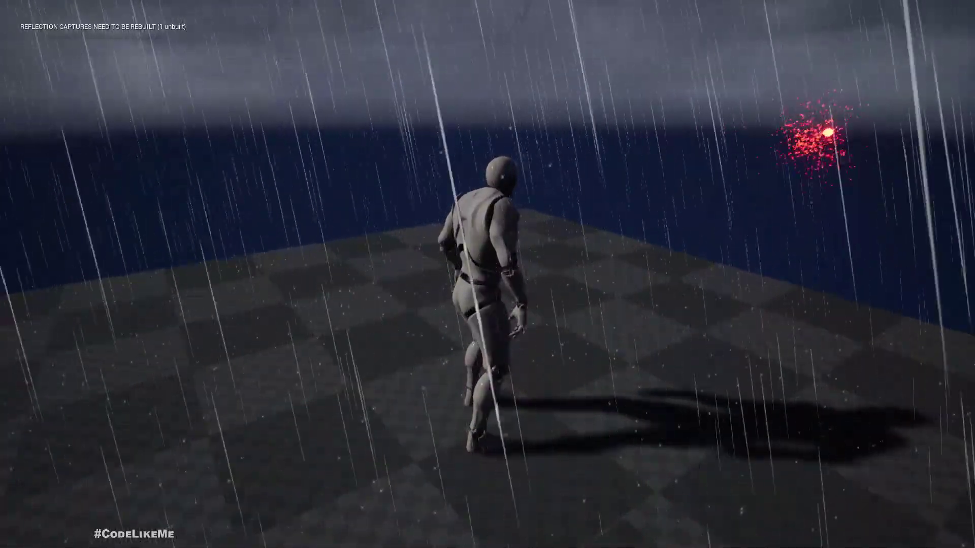
pyautogui.press('Escape')
pyautogui.press('F11')
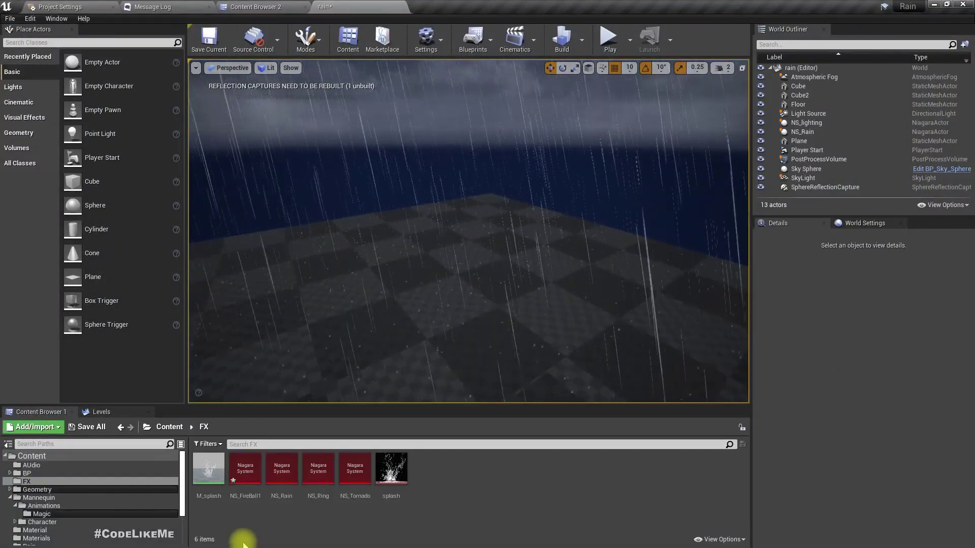
pyautogui.click(244, 469)
pyautogui.doubleClick(241, 475)
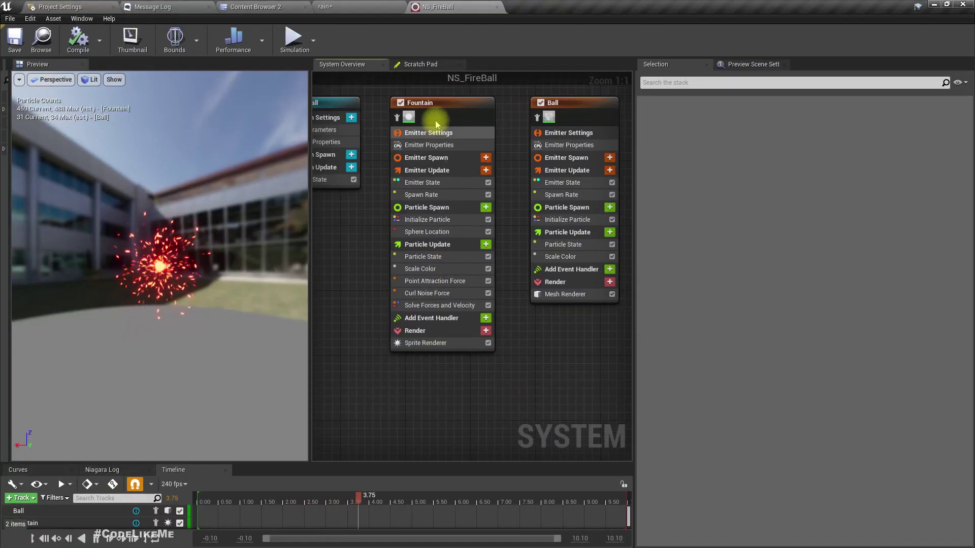
# Duplicate the Fountain emitter in the fireball system and rename the copy as Trail
pyautogui.click(435, 106)
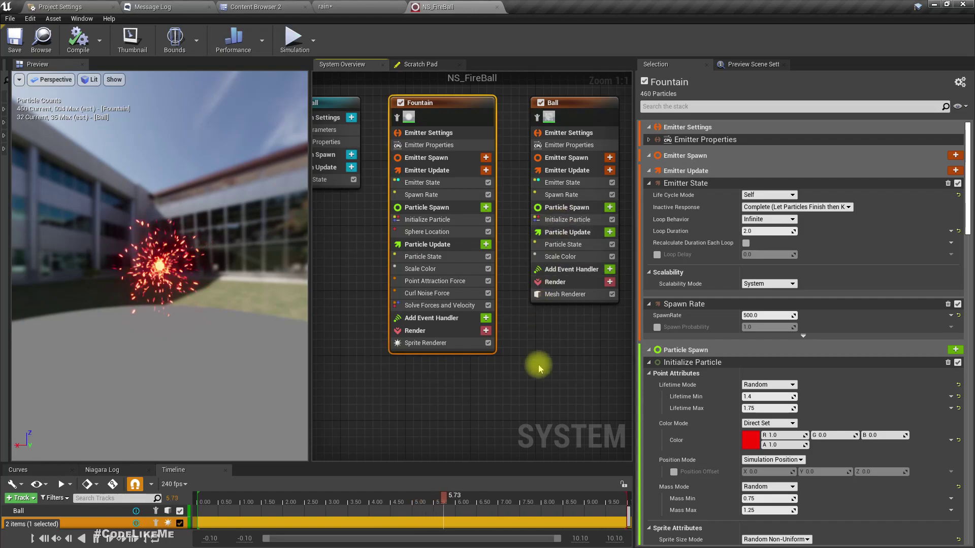
pyautogui.scroll(-3, 528, 361)
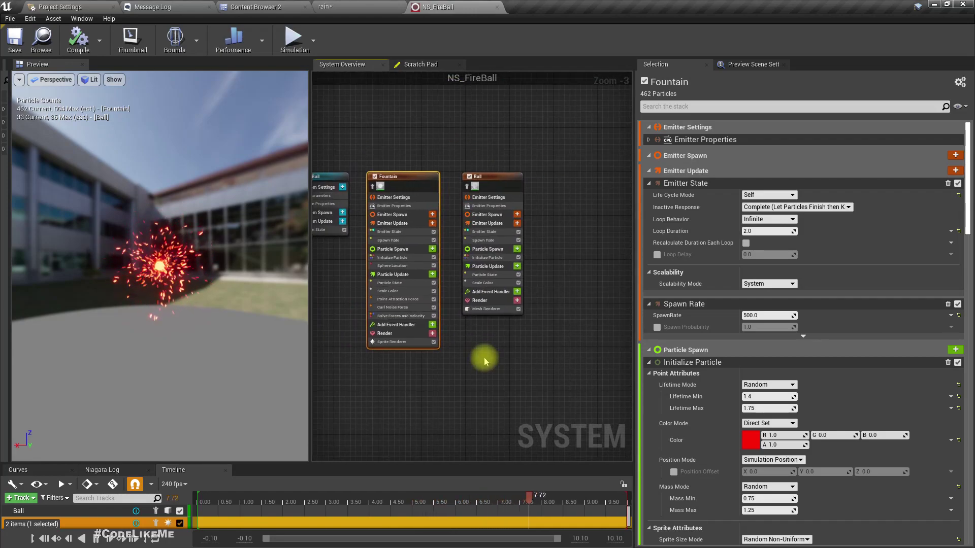
pyautogui.hotkey('ctrl', 'd')
pyautogui.scroll(2, 584, 178)
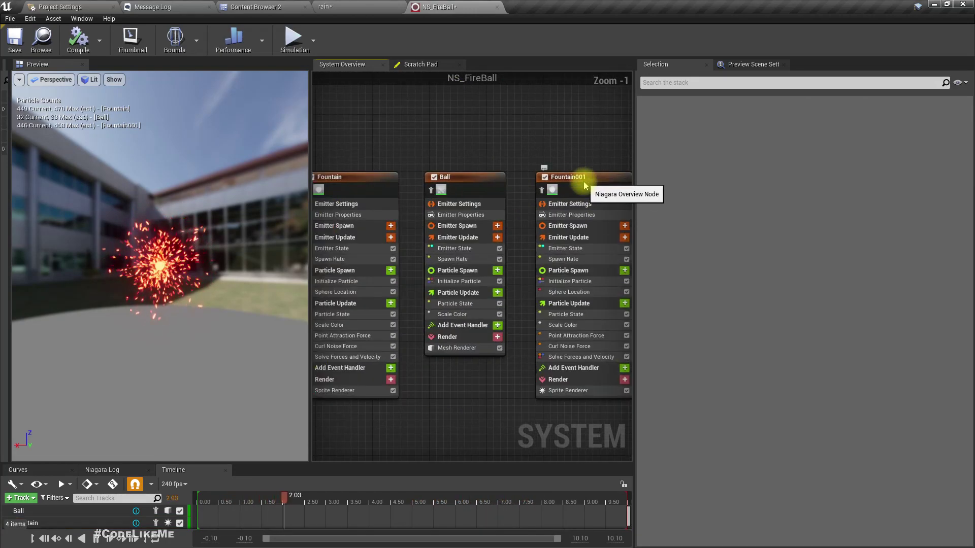
pyautogui.click(585, 186)
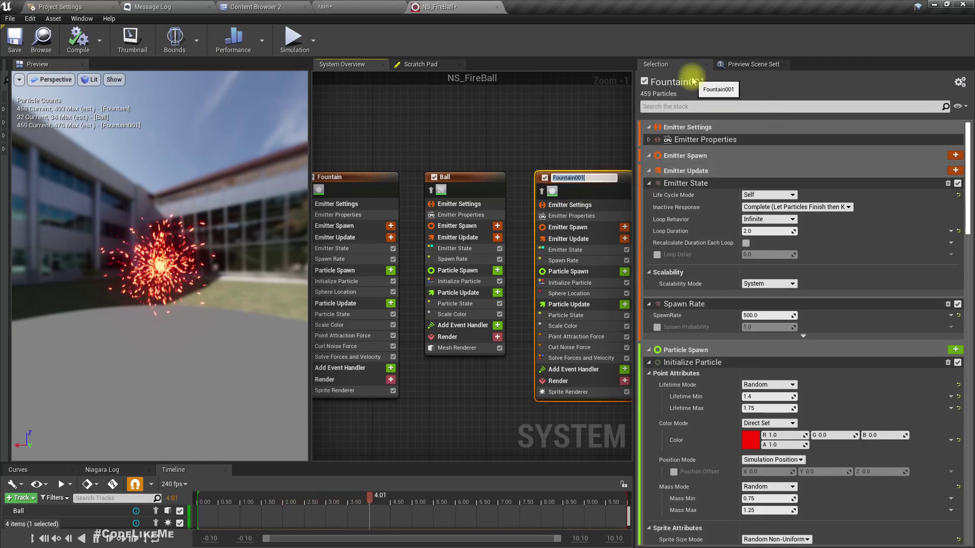
pyautogui.doubleClick(620, 173)
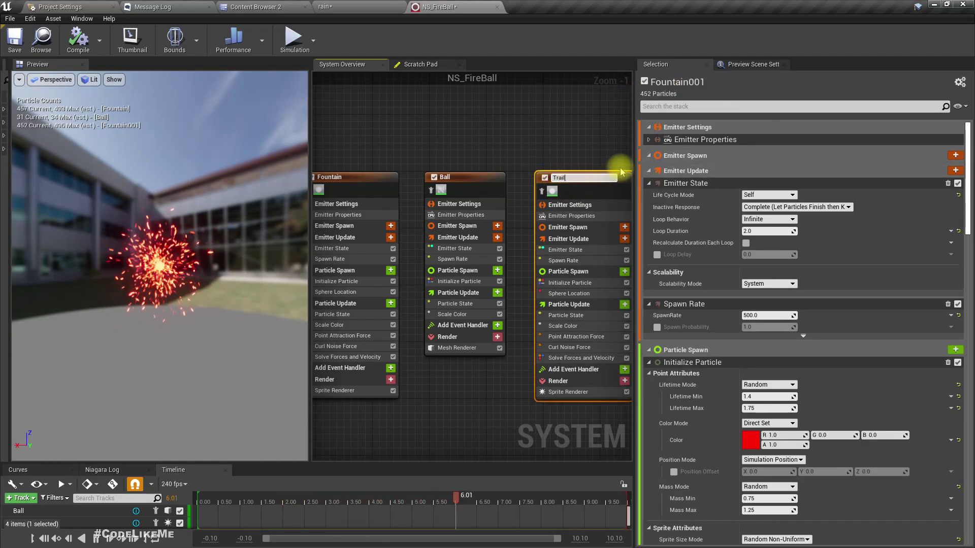
pyautogui.press('Return')
# Disable the Point Attraction Force module in the Trail emitter
pyautogui.moveTo(585, 232); pyautogui.dragTo(496, 222, button='right')
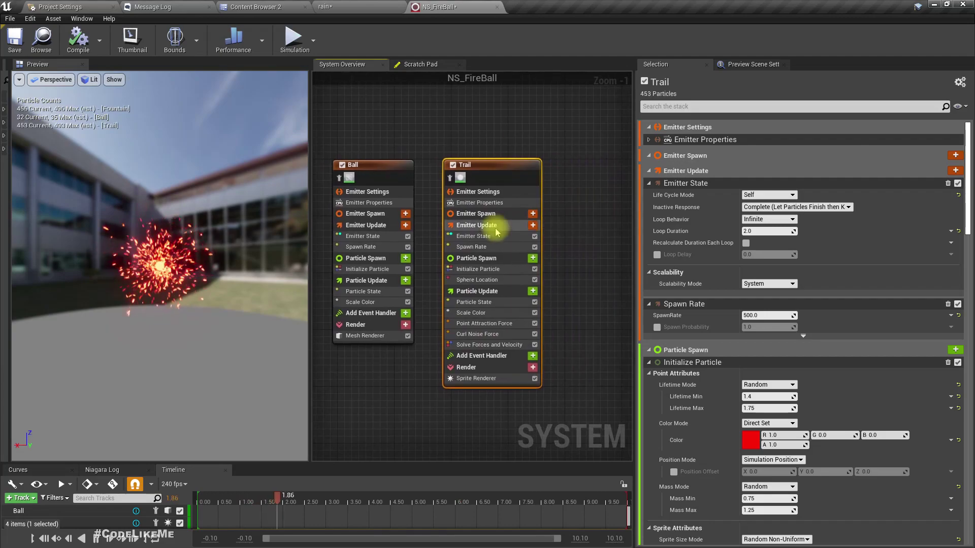
pyautogui.scroll(1, 546, 286)
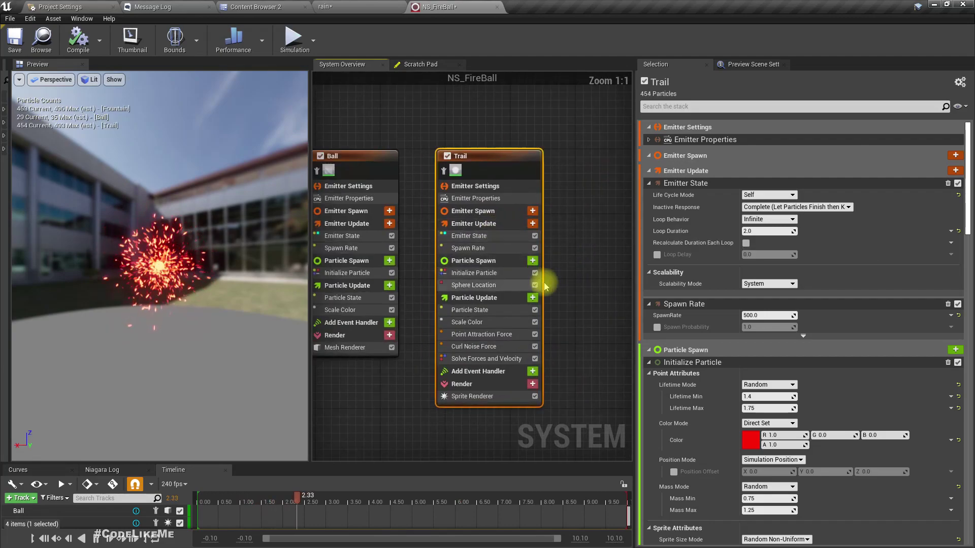
pyautogui.click(496, 335)
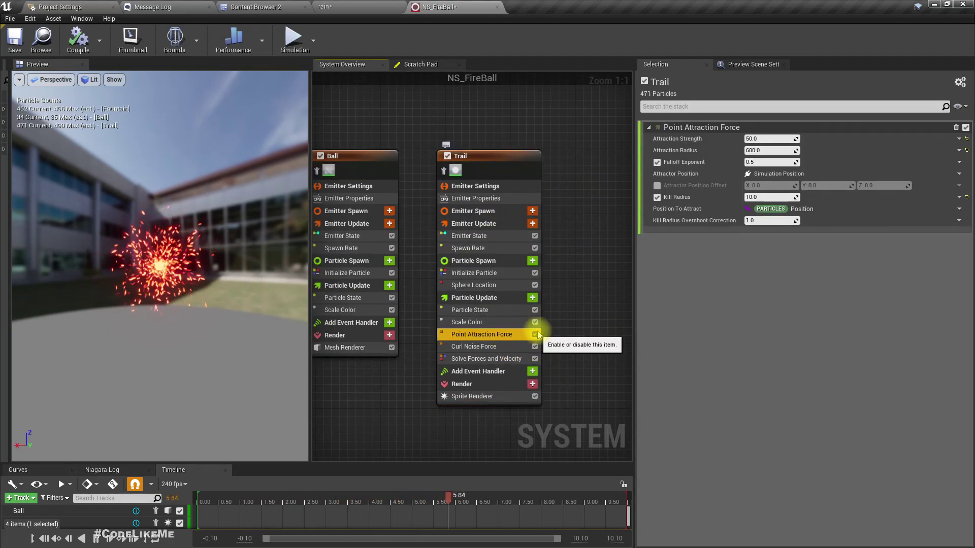
pyautogui.click(534, 334)
# Reshape the Trail emitter's Scale Alpha curve by moving its peak key to about time 0.06 and adjusting the tangent
pyautogui.click(471, 324)
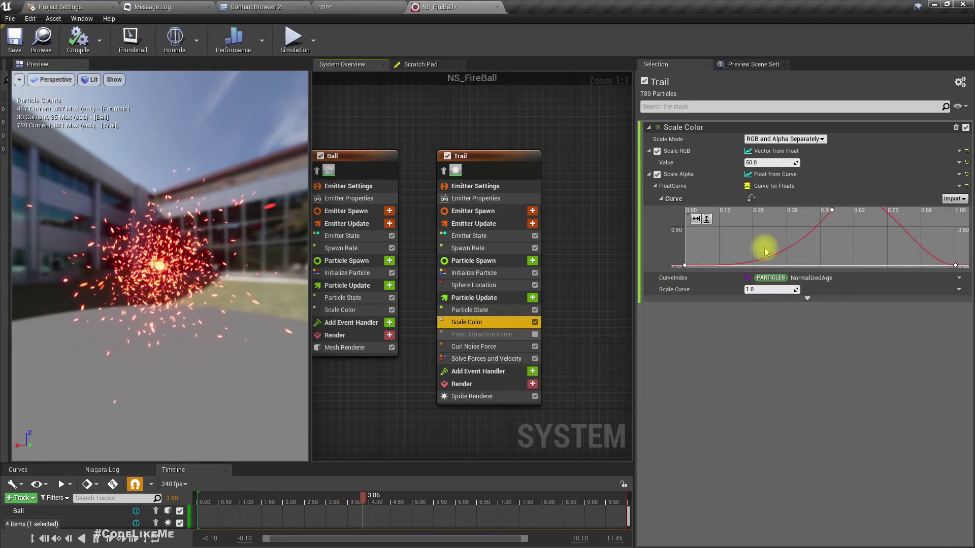
pyautogui.click(684, 265)
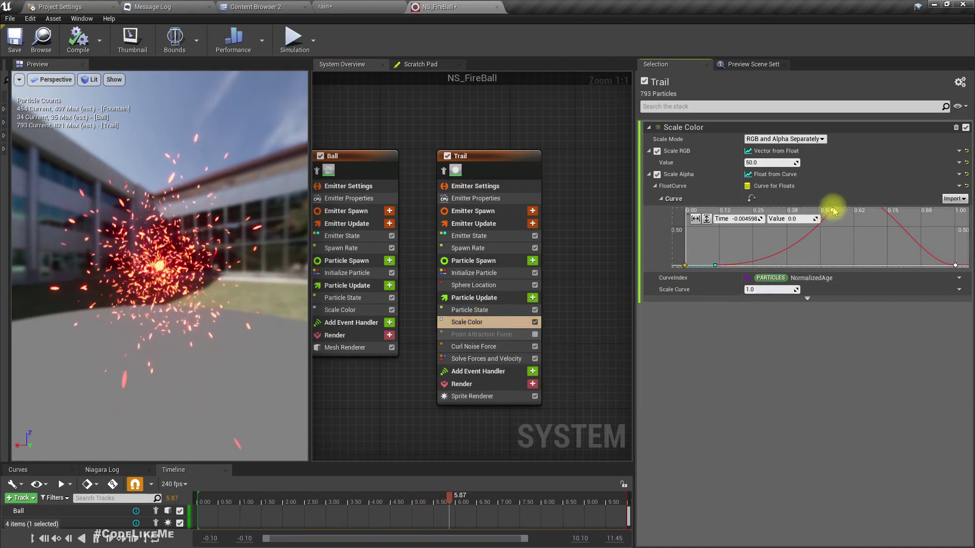
pyautogui.moveTo(832, 210); pyautogui.dragTo(701, 246)
pyautogui.click(687, 265)
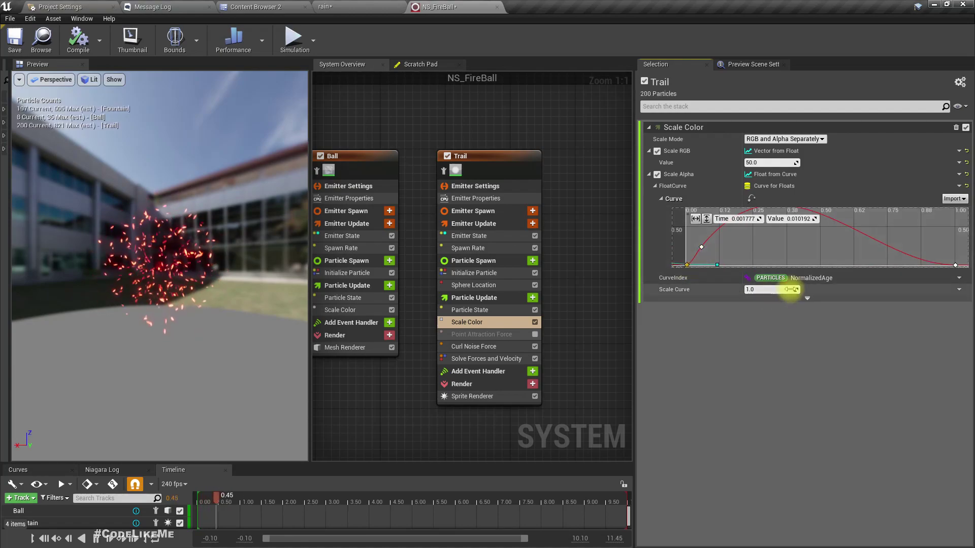
pyautogui.hotkey('ctrl', 'z')
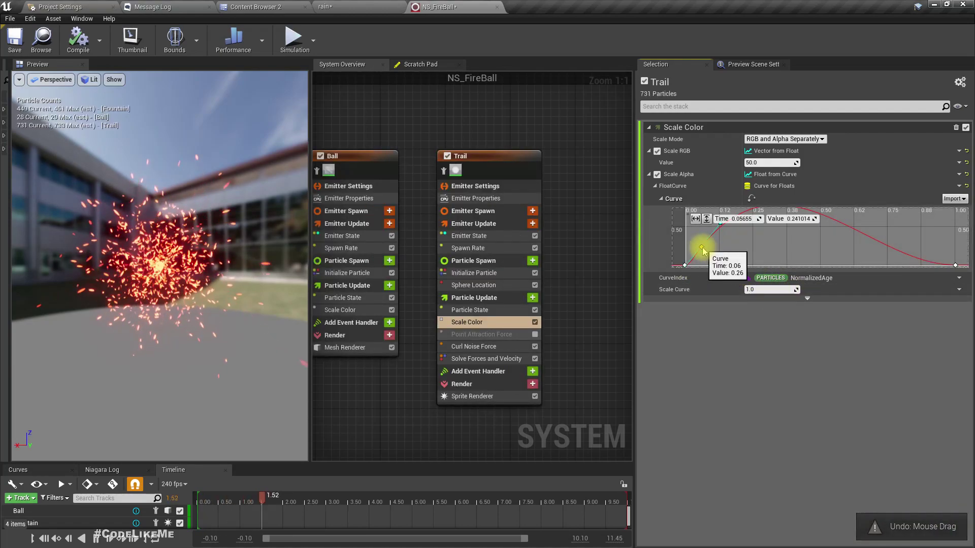
pyautogui.moveTo(728, 246); pyautogui.dragTo(729, 257, button='right')
pyautogui.moveTo(717, 234); pyautogui.dragTo(716, 236)
pyautogui.scroll(-5, 725, 239)
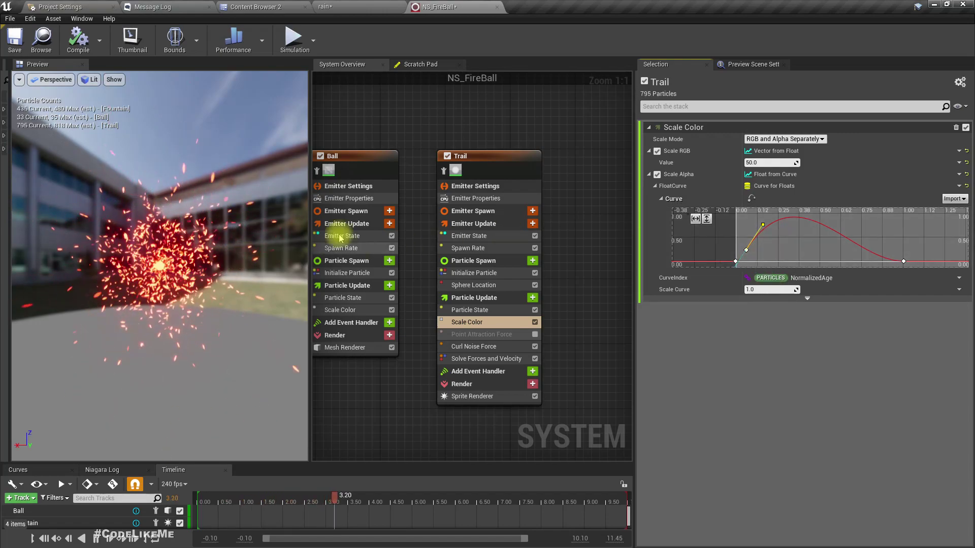
# Set the Sphere Radius of the Trail emitter's Sphere Location module to 5
pyautogui.click(498, 286)
pyautogui.click(765, 139)
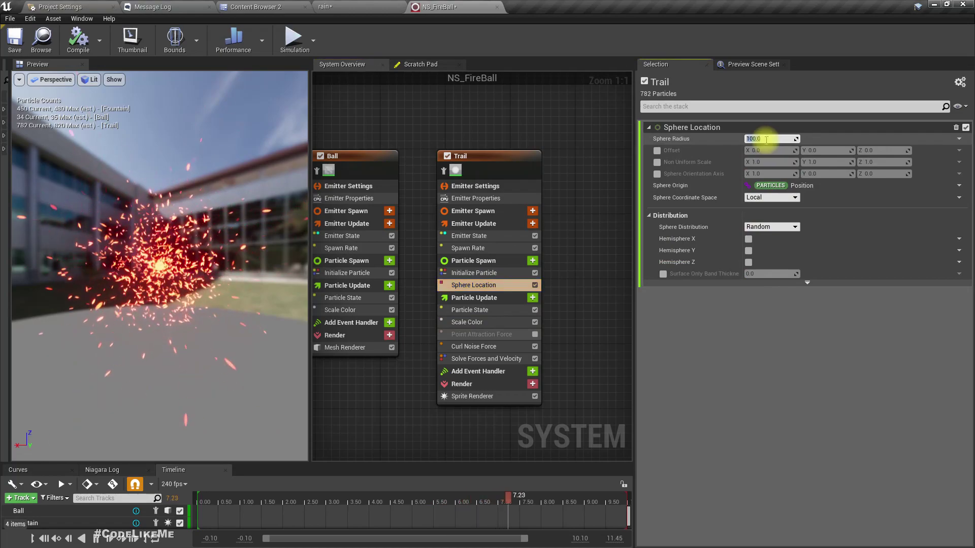
pyautogui.write('5')
pyautogui.press('Return')
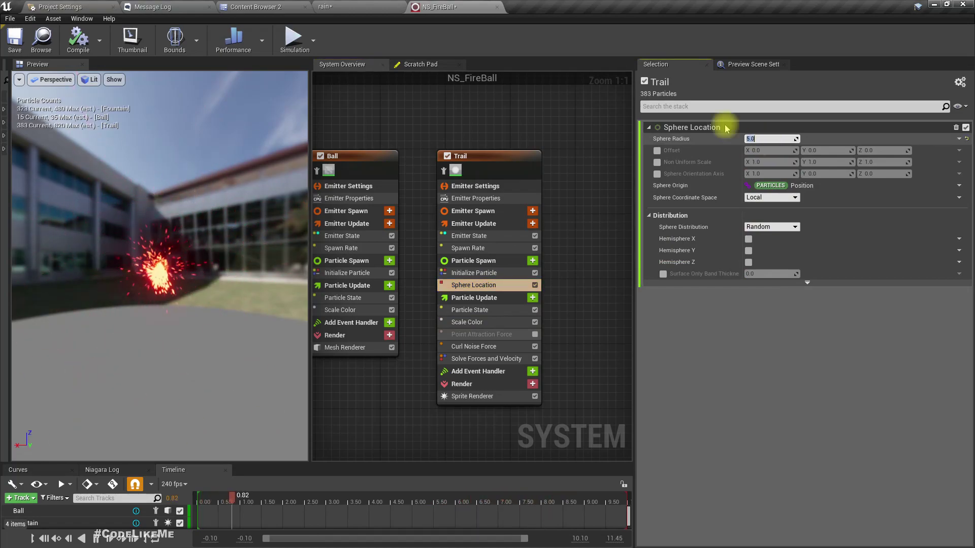
pyautogui.moveTo(191, 261); pyautogui.dragTo(212, 270)
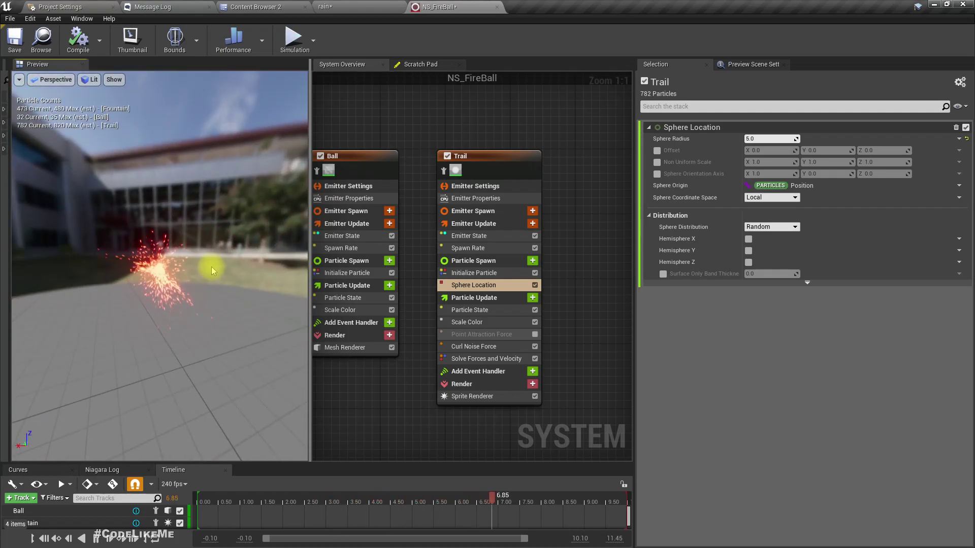
# Add an Add Velocity in Cone module to the Trail emitter's Particle Spawn group
pyautogui.moveTo(346, 108); pyautogui.dragTo(360, 115, button='right')
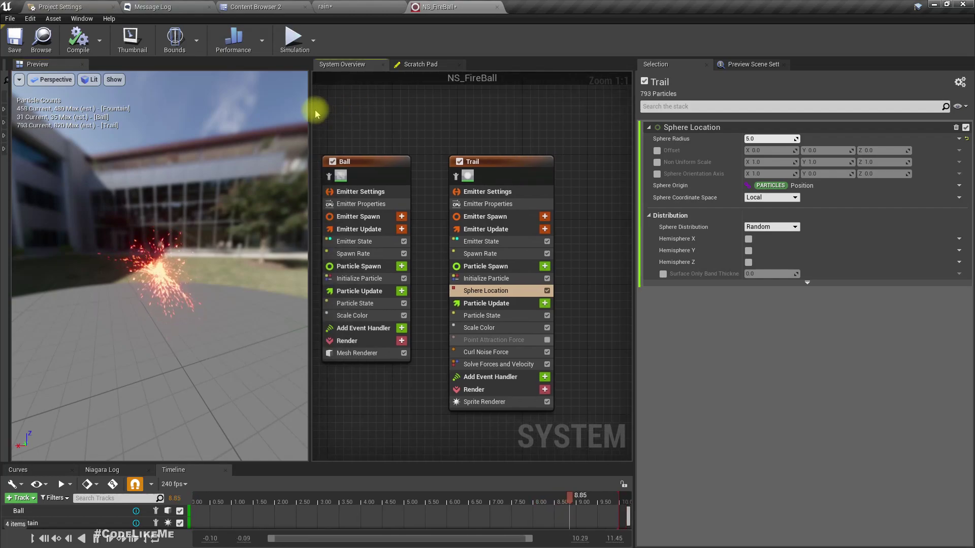
pyautogui.scroll(2, 180, 293)
pyautogui.scroll(2, 180, 293)
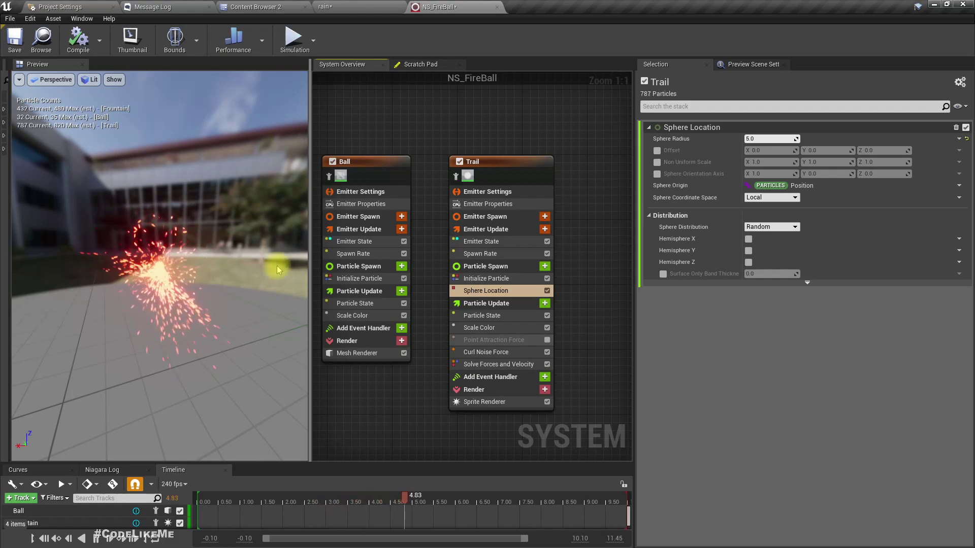
pyautogui.moveTo(309, 248); pyautogui.dragTo(279, 247)
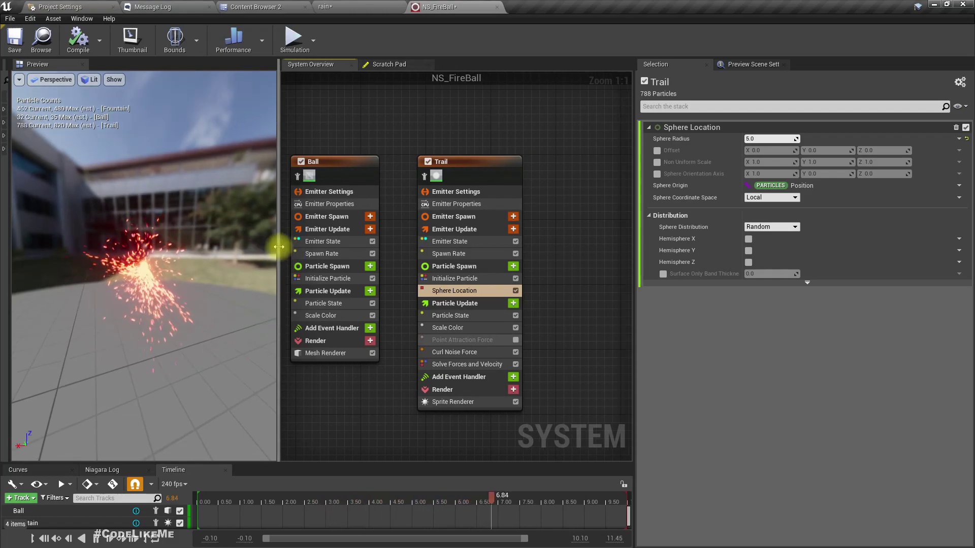
pyautogui.moveTo(425, 343)
pyautogui.mouseDown(button='right')
pyautogui.moveTo(452, 374)
pyautogui.moveTo(509, 370)
pyautogui.moveTo(413, 344)
pyautogui.mouseUp(button='right')
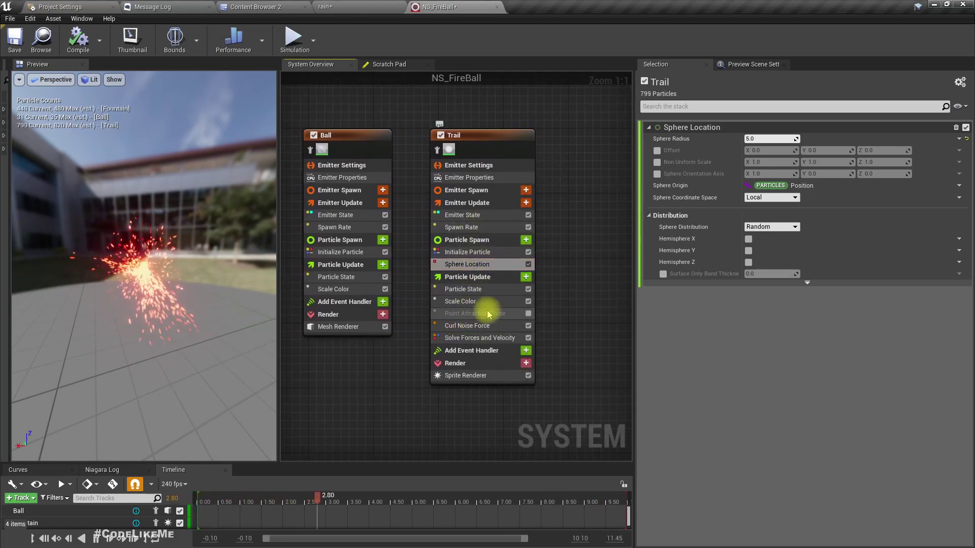
pyautogui.click(469, 325)
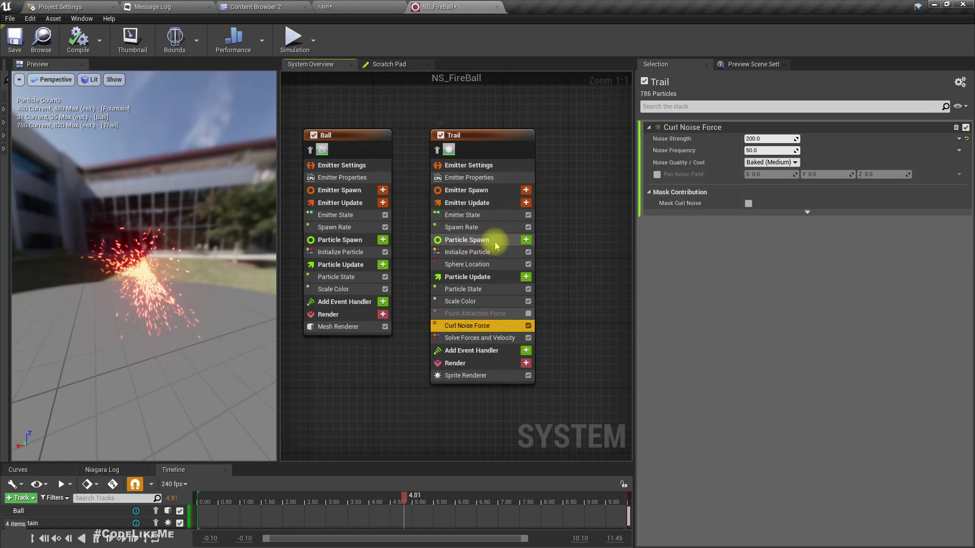
pyautogui.click(526, 240)
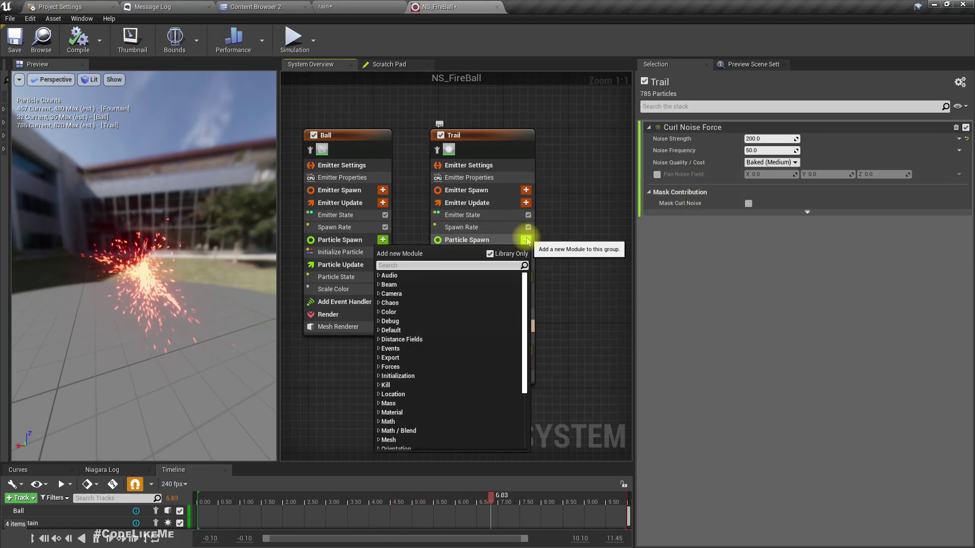
pyautogui.write('cone')
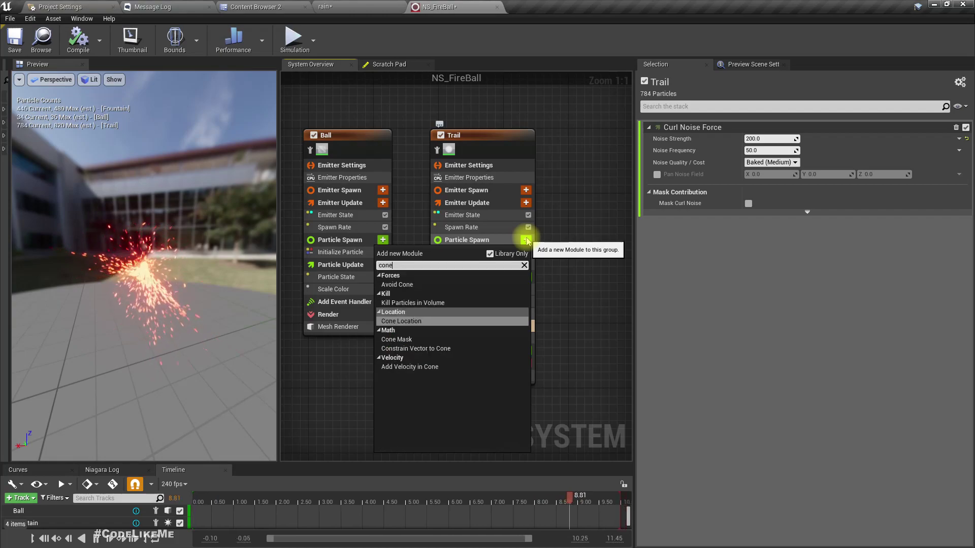
pyautogui.click(412, 367)
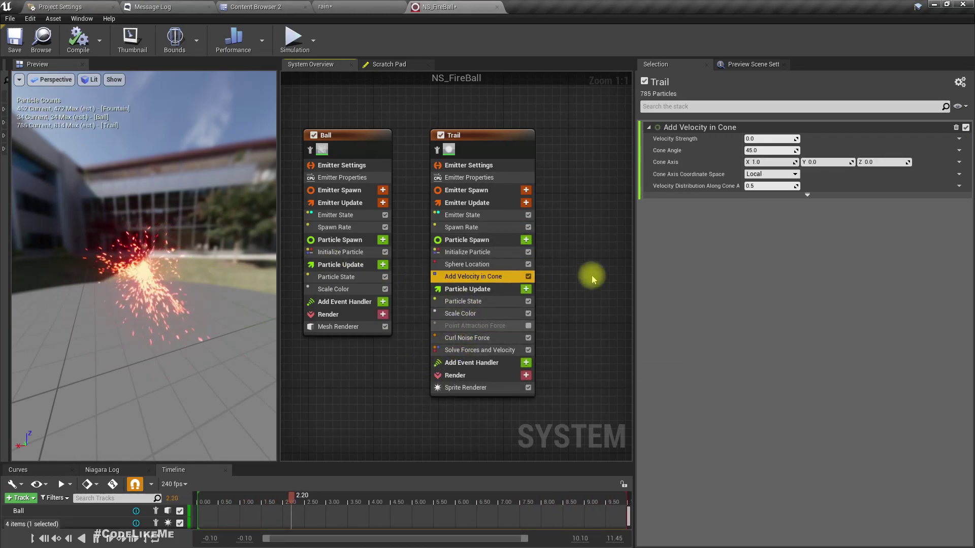
# Set the Trail's cone velocity module to a Cone Angle of 10 and a Velocity Strength of 200, and inspect the preview
pyautogui.moveTo(48, 329); pyautogui.dragTo(80, 331)
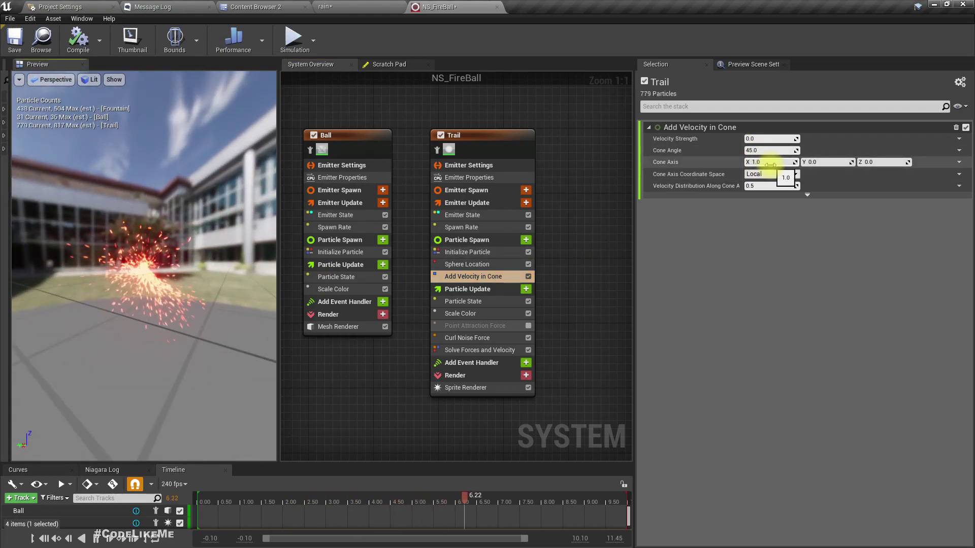
pyautogui.moveTo(187, 308); pyautogui.dragTo(339, 263)
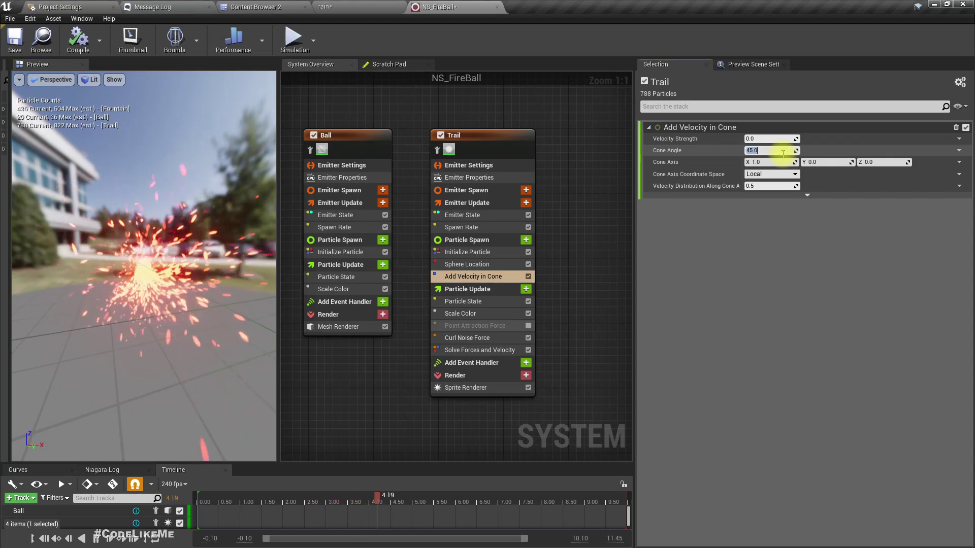
pyautogui.click(783, 150)
pyautogui.write('10')
pyautogui.press('Return')
pyautogui.click(774, 140)
pyautogui.press('Return')
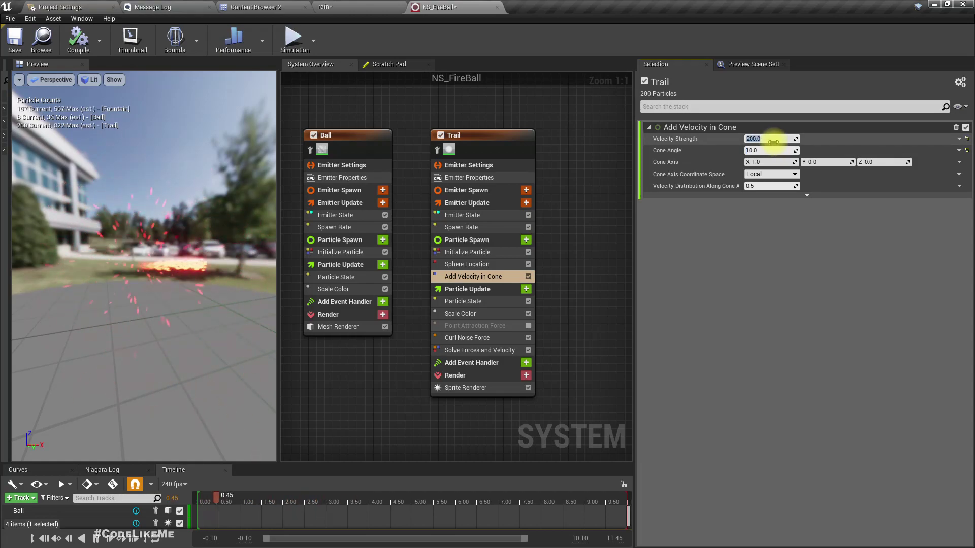
pyautogui.moveTo(203, 229); pyautogui.dragTo(264, 254)
pyautogui.moveTo(152, 254); pyautogui.dragTo(249, 228)
pyautogui.moveTo(97, 268); pyautogui.dragTo(167, 262)
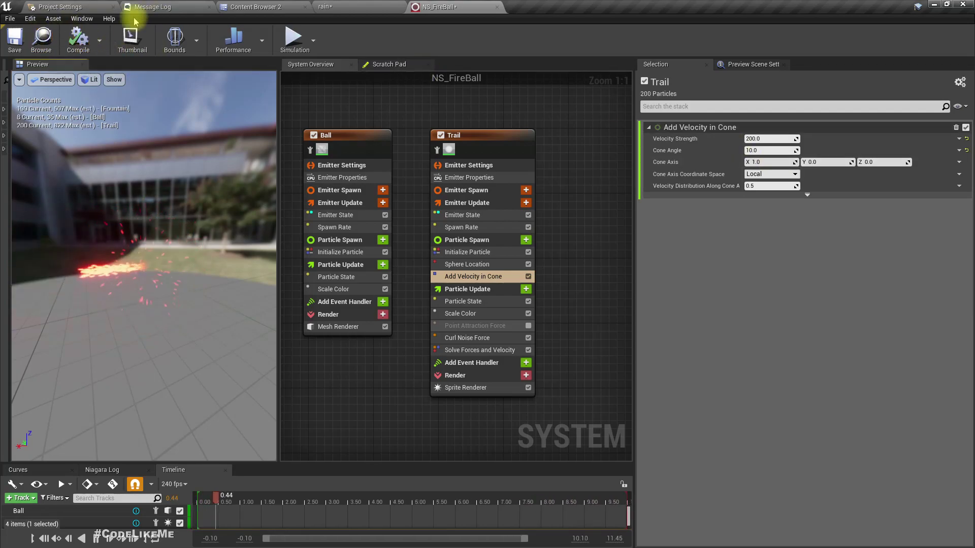
# Place an NS_FireBall actor in the rain level at X 120, Y 20, Z 70 and view it in game view
pyautogui.click(269, 6)
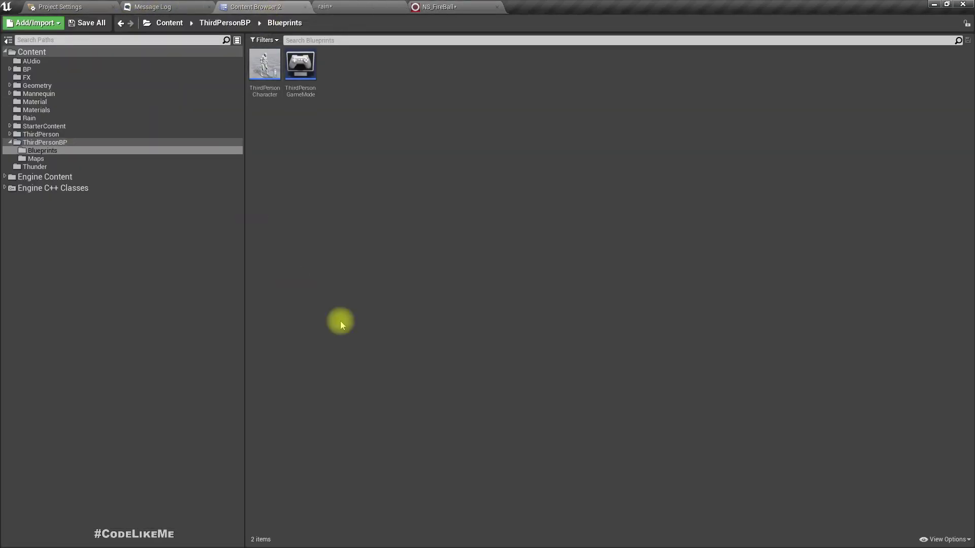
pyautogui.click(351, 5)
pyautogui.moveTo(245, 470); pyautogui.dragTo(526, 243)
pyautogui.moveTo(497, 290)
pyautogui.mouseDown(button='right')
pyautogui.moveTo(508, 297)
pyautogui.moveTo(488, 274)
pyautogui.moveTo(497, 310)
pyautogui.moveTo(501, 295)
pyautogui.mouseUp(button='right')
pyautogui.press('g')
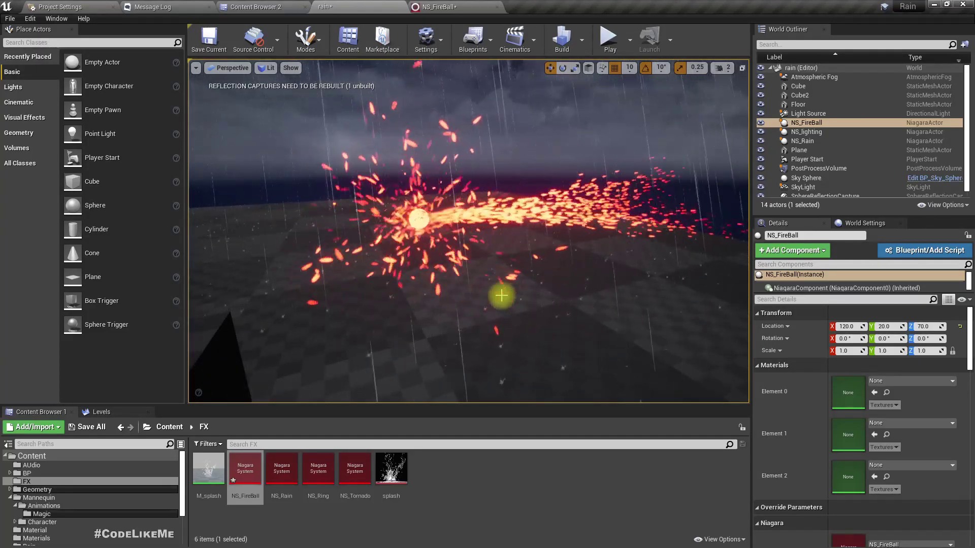
pyautogui.moveTo(416, 226); pyautogui.dragTo(398, 218, button='right')
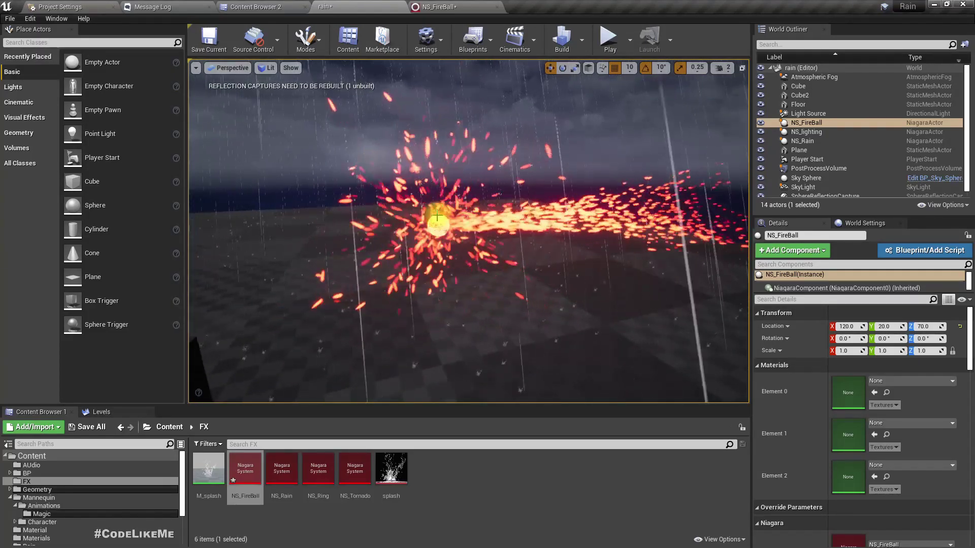
# Return to the NS_FireBall system and set the X value of the Trail's Cone Axis to -1.0
pyautogui.click(464, 6)
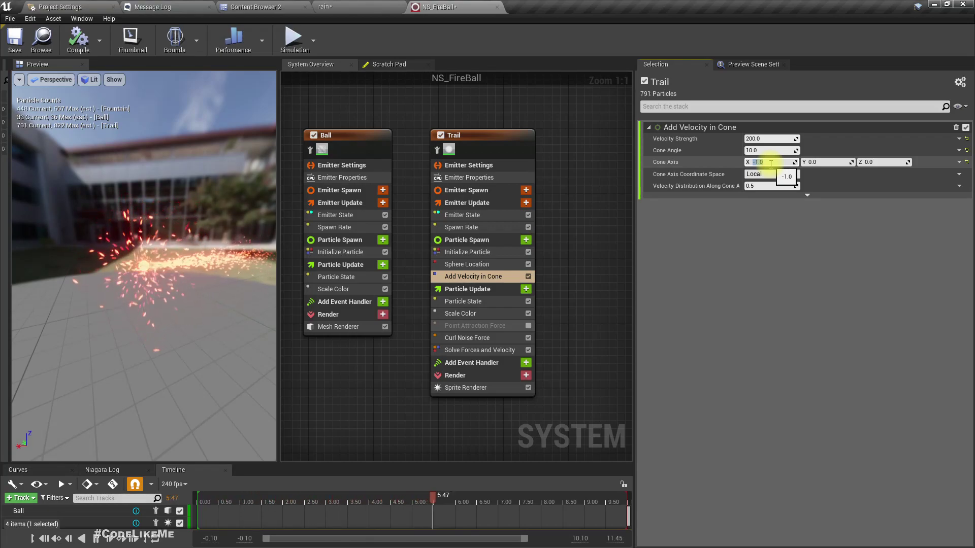
# Play-test the rain level in immersive view, stop the session and delete the placed NS_FireBall actor
pyautogui.click(369, 5)
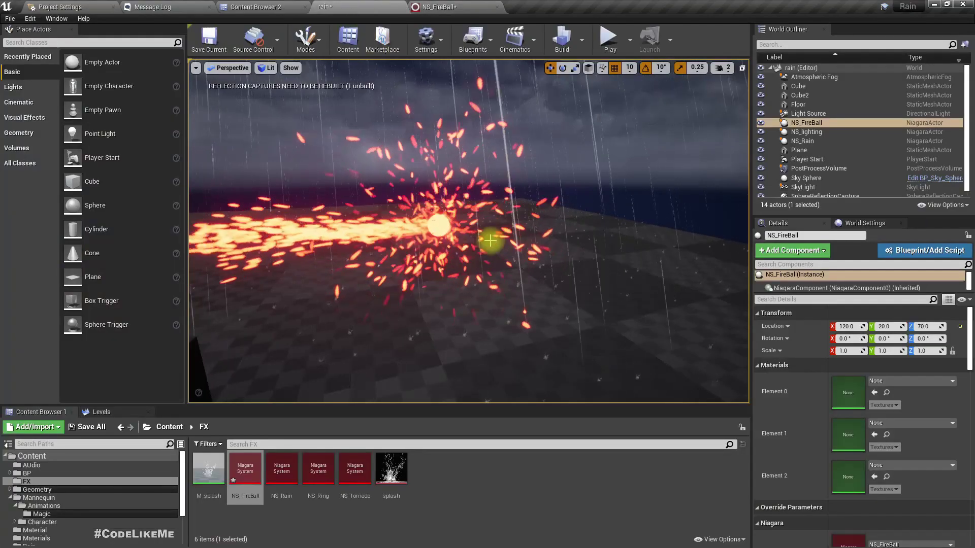
pyautogui.press('F11')
pyautogui.hotkey('alt', 'p')
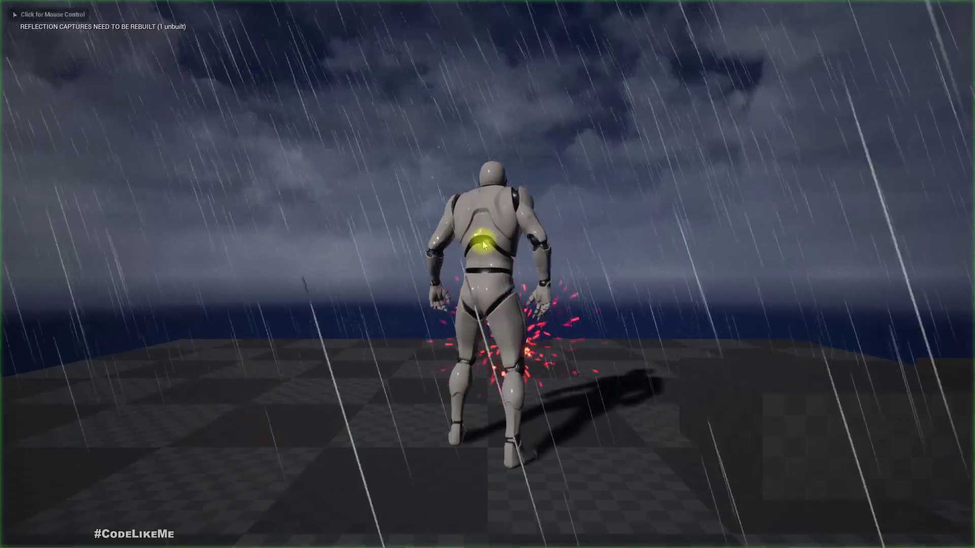
pyautogui.click(486, 348)
pyautogui.press('Escape')
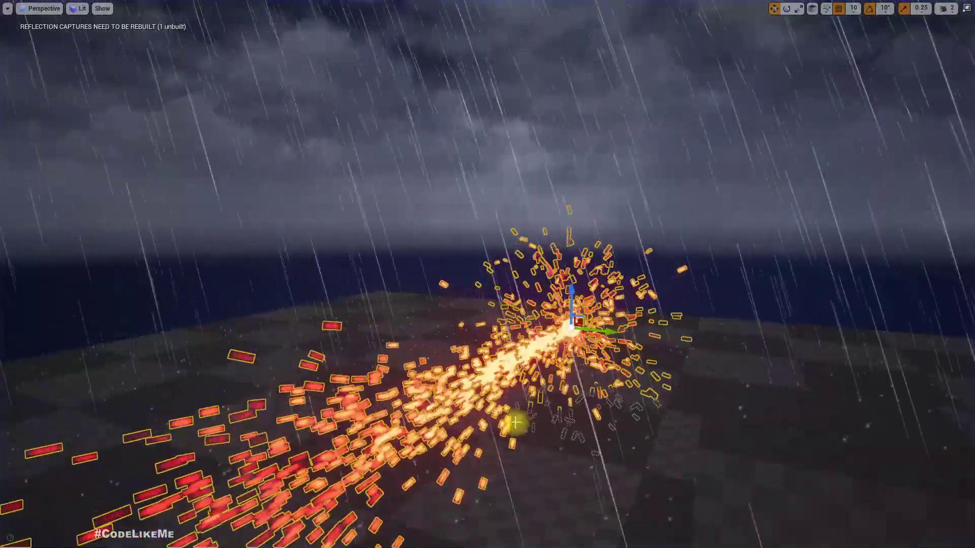
# Play the rain level again, aim to conjure the magic ball and watch its trail in motion, and stop the session
pyautogui.hotkey('alt', 'p')
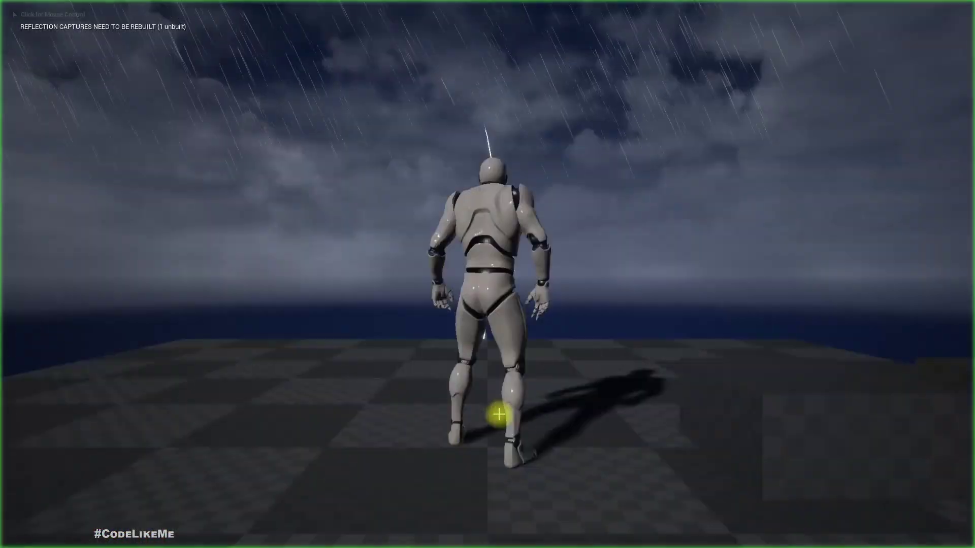
pyautogui.click(501, 400)
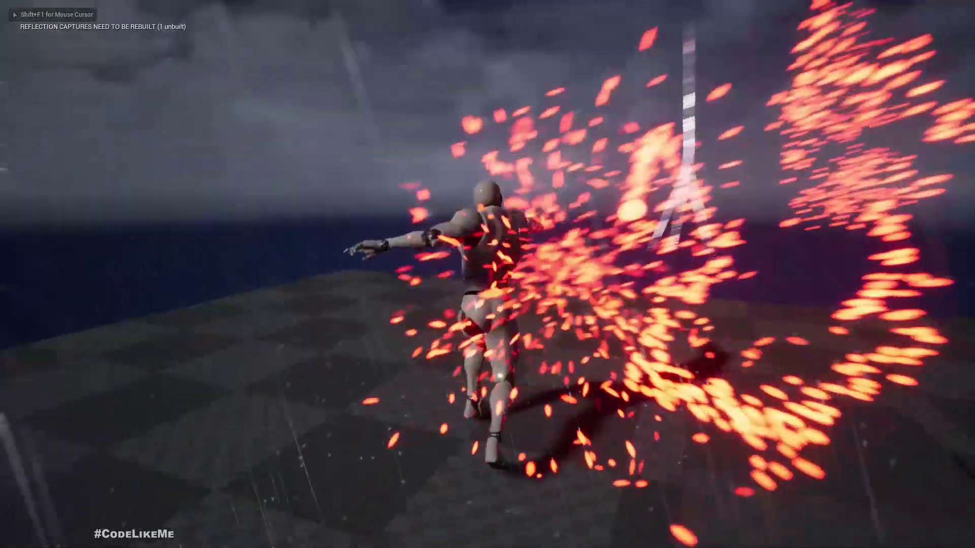
pyautogui.press('w')
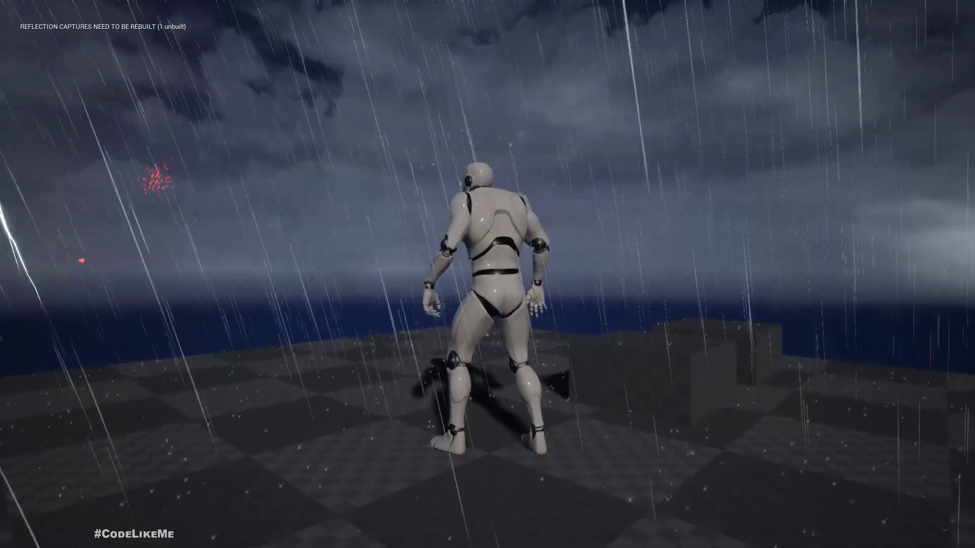
pyautogui.press('Escape')
pyautogui.press('F11')
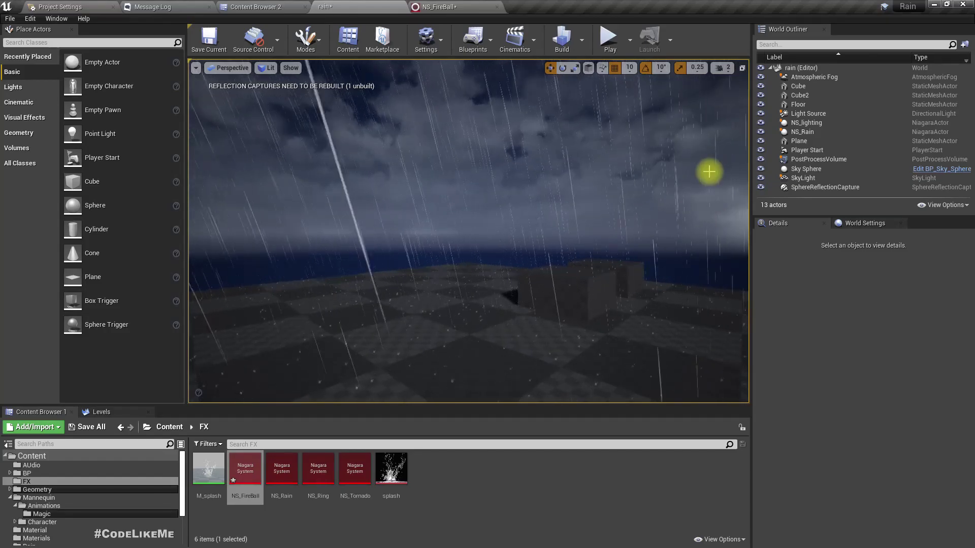
# Open the ThirdPersonCharacter Blueprint from the level's Default Pawn Class and locate the SpawnActor BP Magic Ball node in the event graph
pyautogui.click(880, 225)
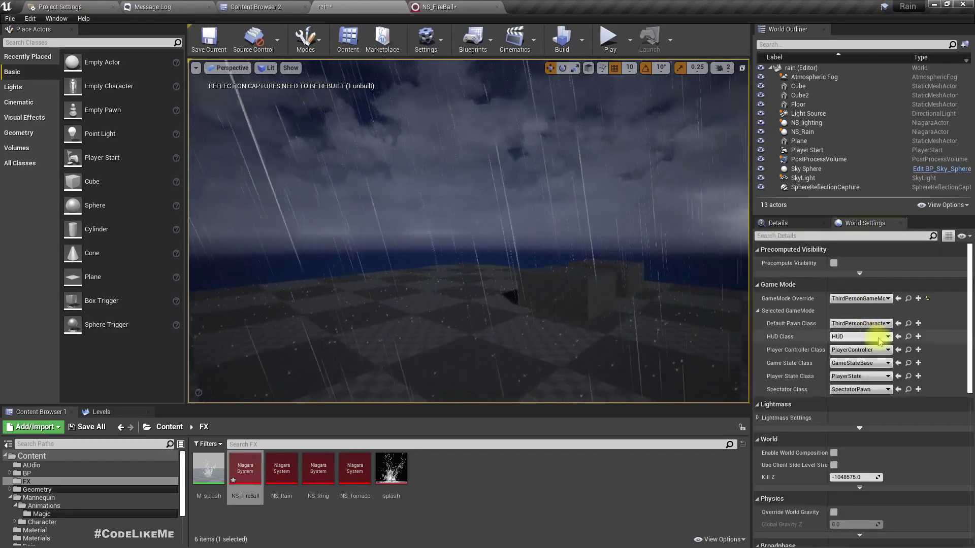
pyautogui.click(908, 325)
pyautogui.doubleClick(207, 462)
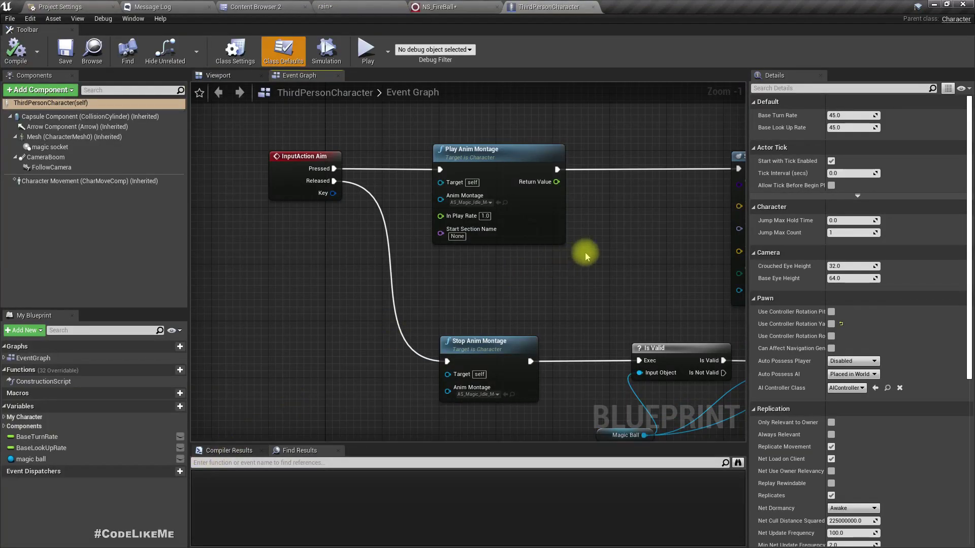
pyautogui.moveTo(586, 256); pyautogui.dragTo(419, 248, button='right')
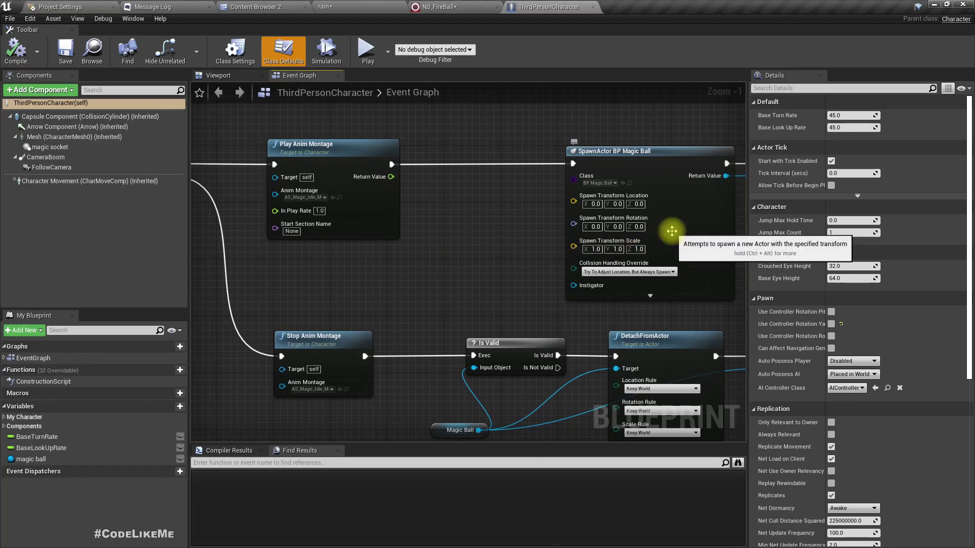
pyautogui.moveTo(467, 277); pyautogui.dragTo(520, 242, button='right')
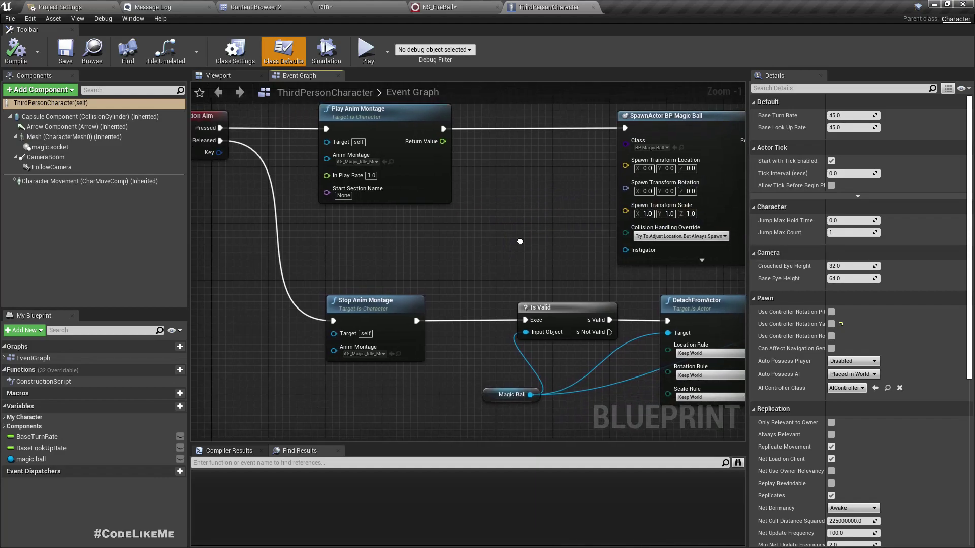
pyautogui.rightClick(495, 220)
pyautogui.write('get ')
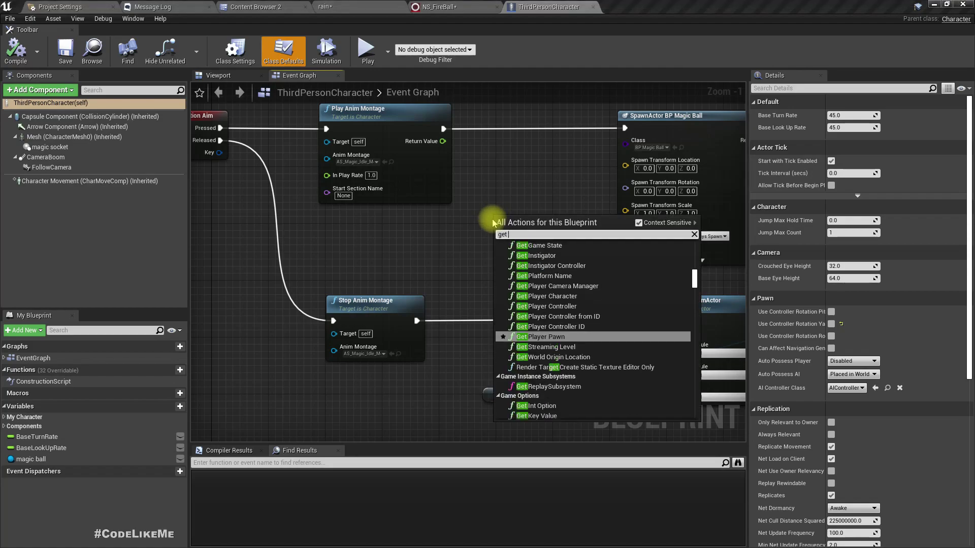
pyautogui.write('actor forw')
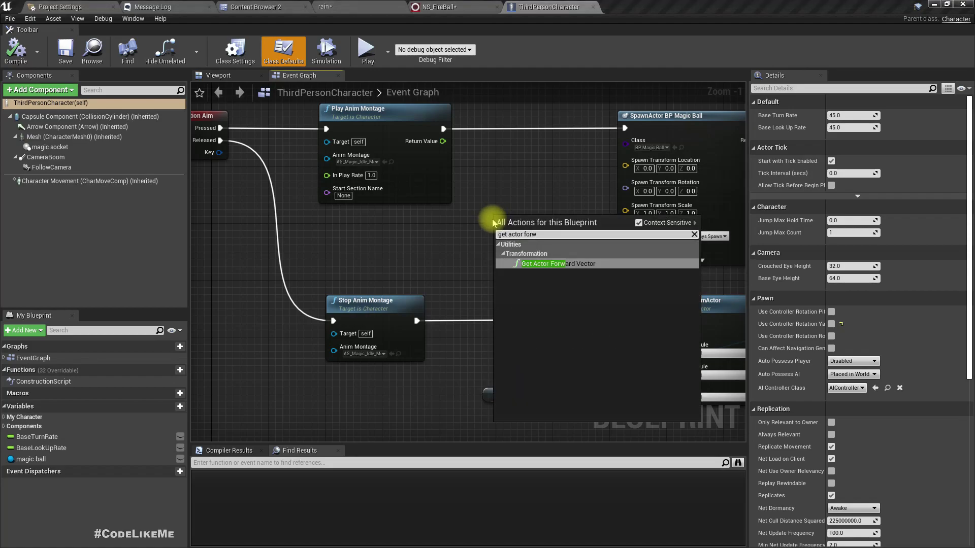
pyautogui.press('Return')
pyautogui.moveTo(508, 228); pyautogui.dragTo(415, 228)
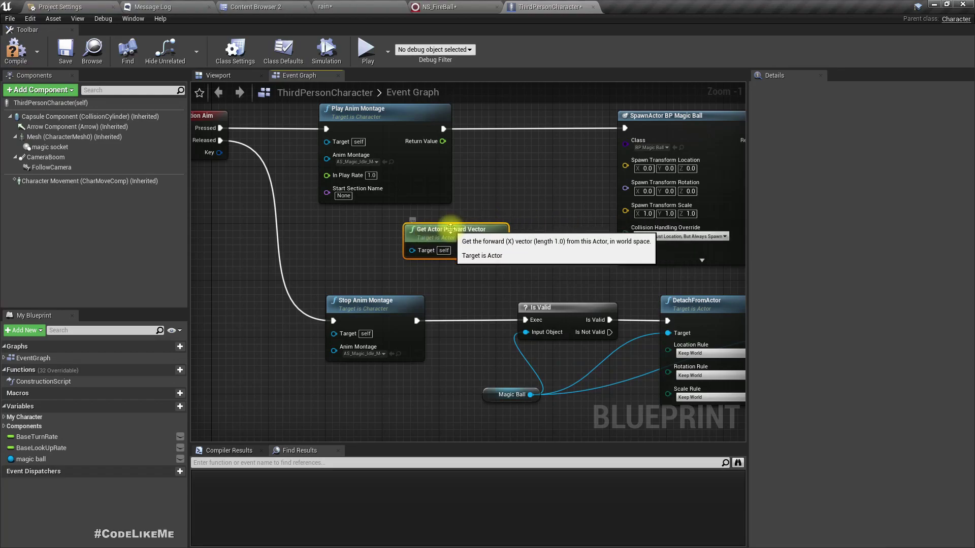
pyautogui.press('Delete')
# Try feeding a GetActorRotation node into the Spawn Transform Rotation of SpawnActor BP Magic Ball
pyautogui.rightClick(412, 239)
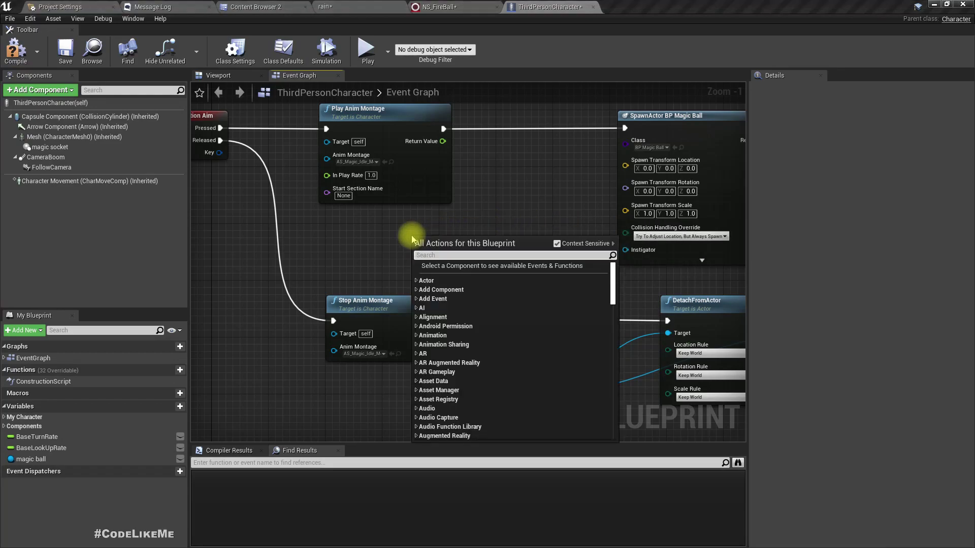
pyautogui.write('get actr')
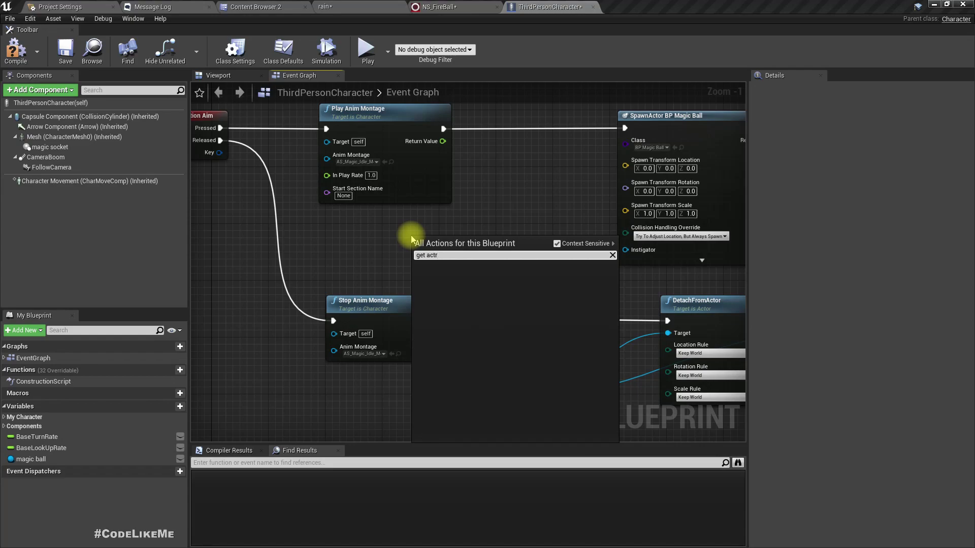
pyautogui.press('BackSpace')
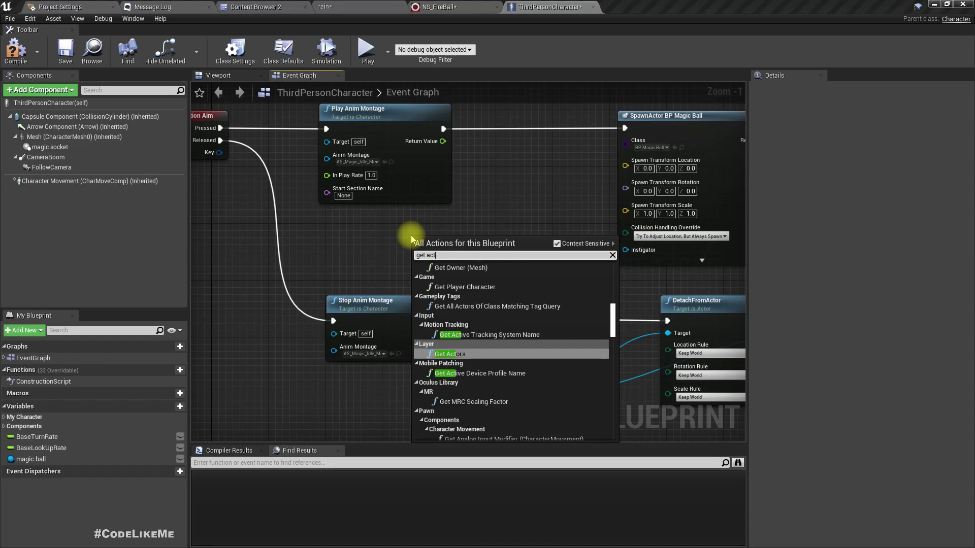
pyautogui.write('or rotat')
pyautogui.press('Return')
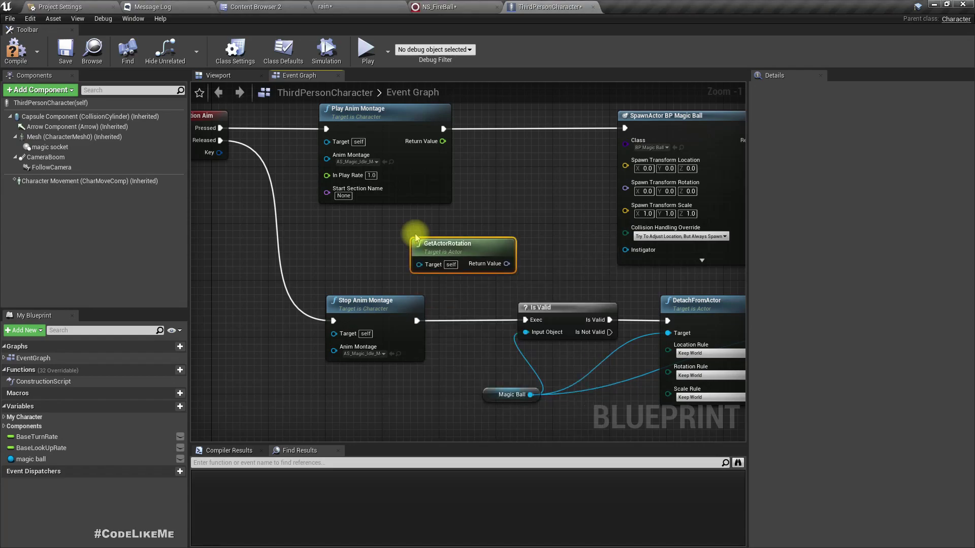
pyautogui.moveTo(507, 263); pyautogui.dragTo(625, 188)
pyautogui.moveTo(470, 251); pyautogui.dragTo(441, 230)
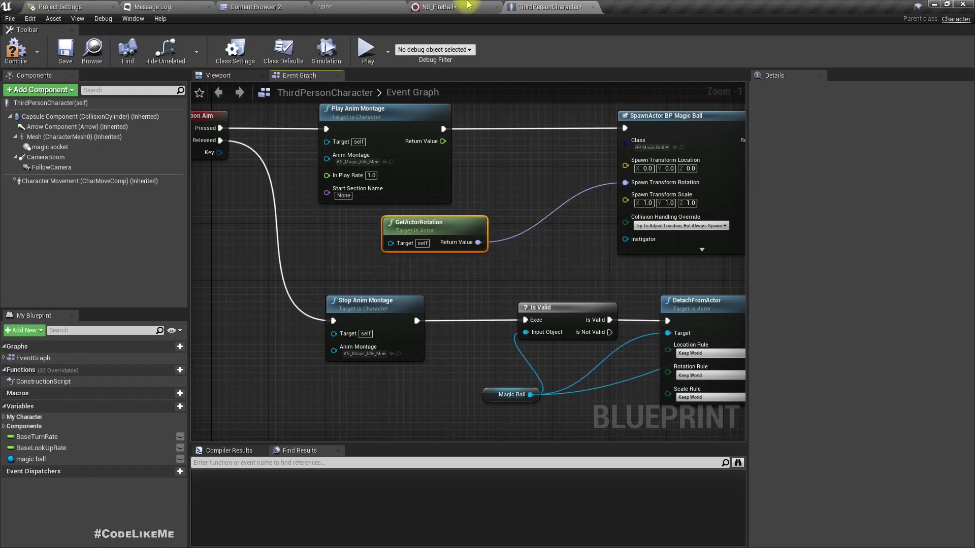
# Play-test the rain level in immersive view to check the trail's direction with the character's rotation applied to the spawned ball
pyautogui.click(365, 6)
pyautogui.press('F11')
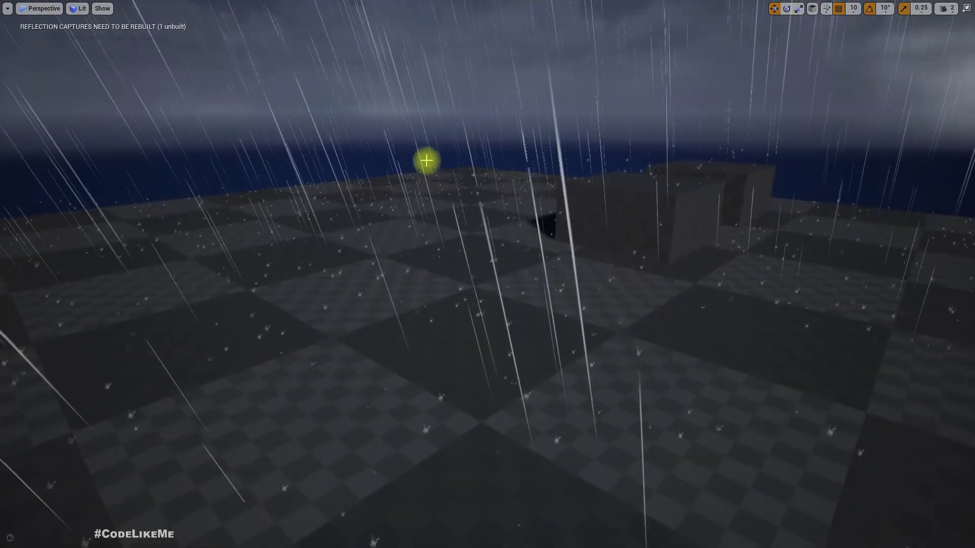
pyautogui.hotkey('alt', 'p')
pyautogui.click(425, 160)
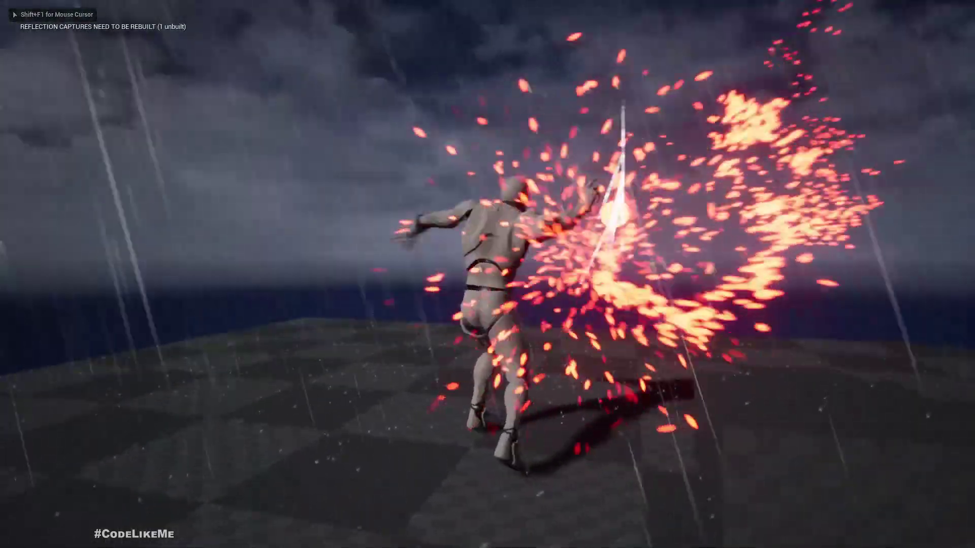
pyautogui.press('Escape')
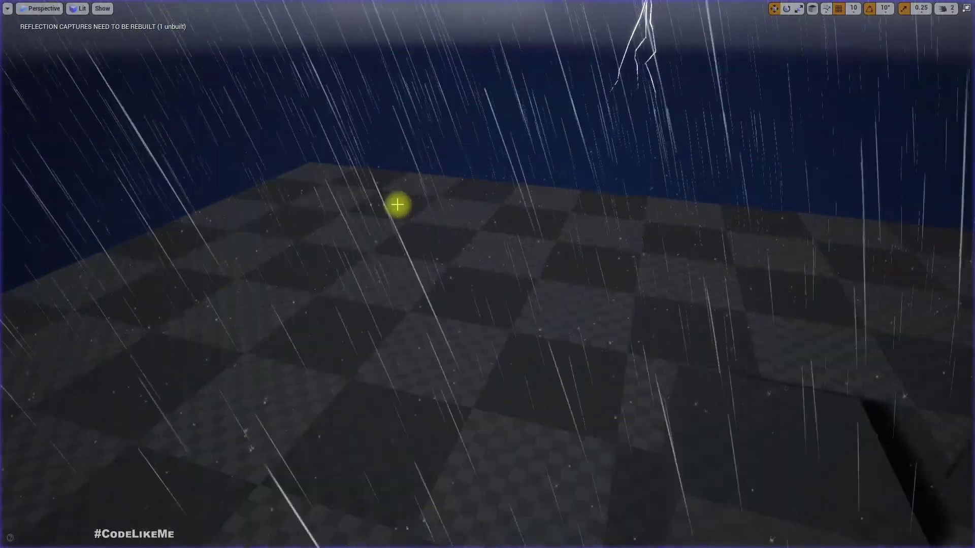
pyautogui.press('F11')
# Review the AttachActorToComponent rules for the magic ball in the ThirdPersonCharacter event graph and compile the Blueprint
pyautogui.click(564, 6)
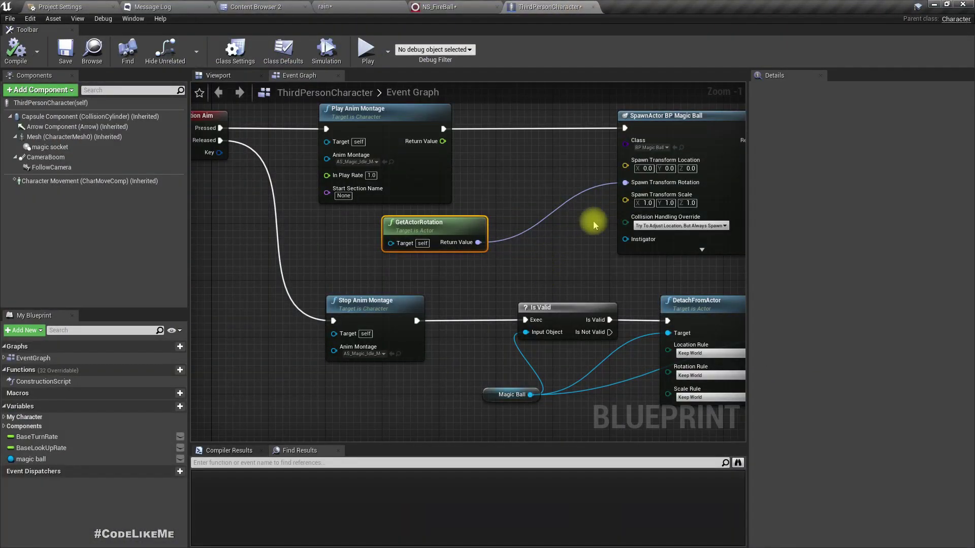
pyautogui.moveTo(595, 224); pyautogui.dragTo(283, 208, button='right')
pyautogui.moveTo(567, 213); pyautogui.dragTo(421, 222, button='right')
pyautogui.scroll(1, 566, 198)
pyautogui.click(531, 220)
pyautogui.click(15, 53)
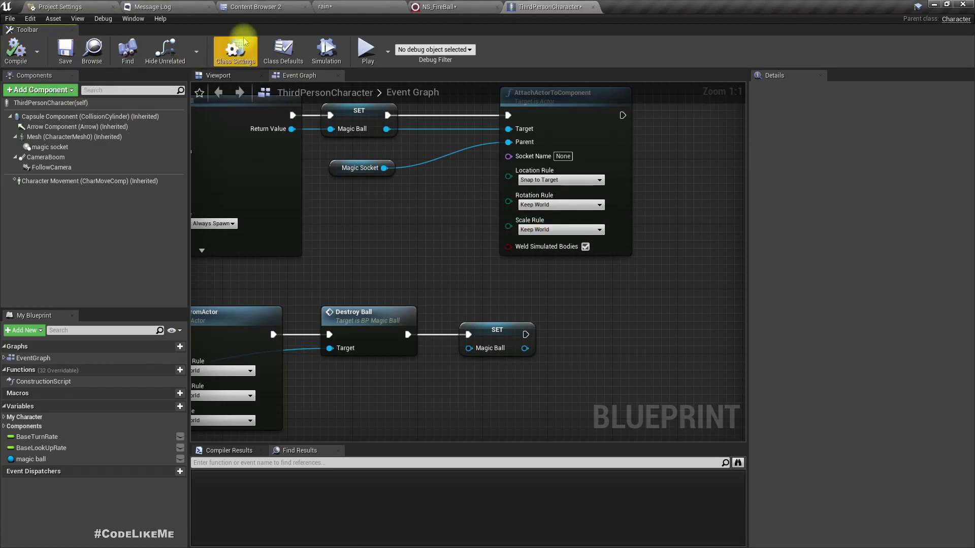
# Run the rain level again with the compiled character, observe the fireball trail while aiming and moving, and stop play
pyautogui.click(363, 5)
pyautogui.press('F11')
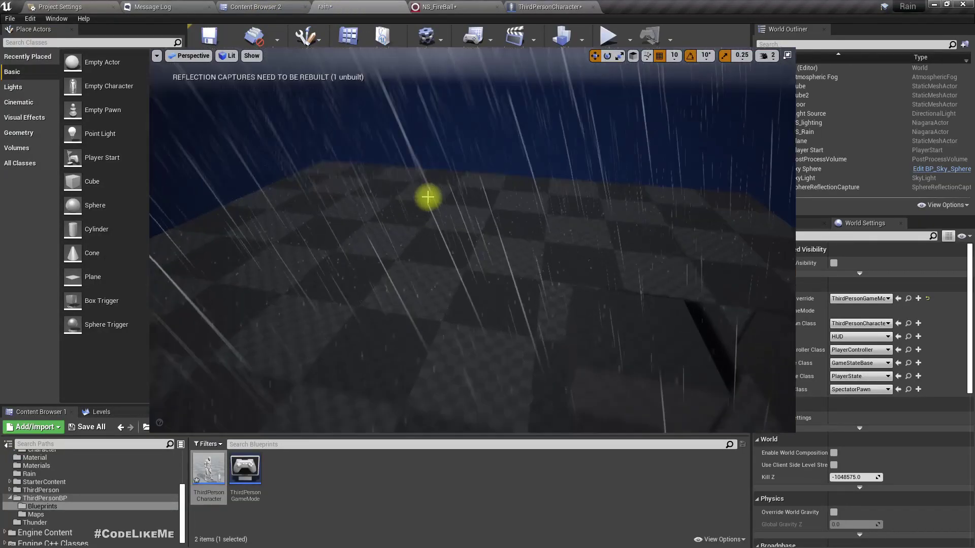
pyautogui.hotkey('alt', 'p')
pyautogui.click(428, 197)
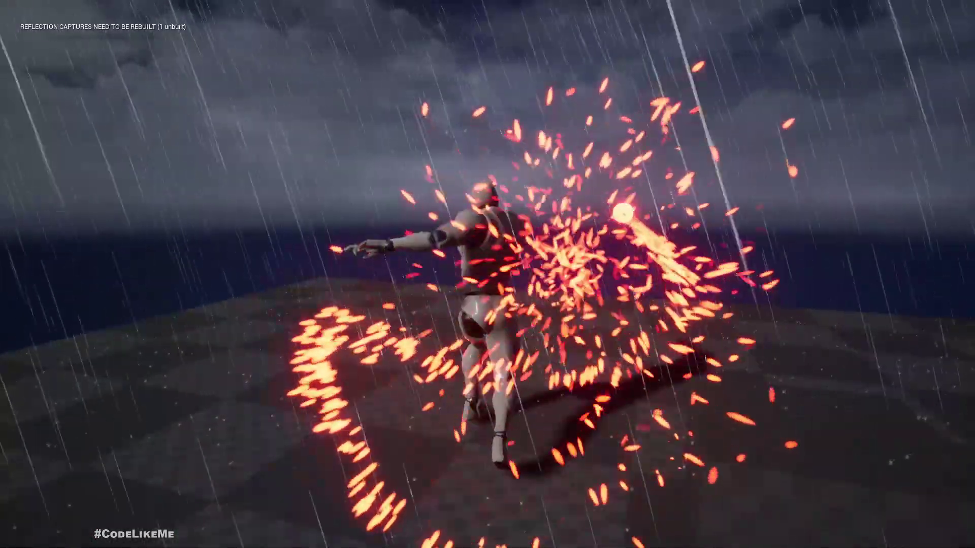
pyautogui.press('w')
pyautogui.press('Escape')
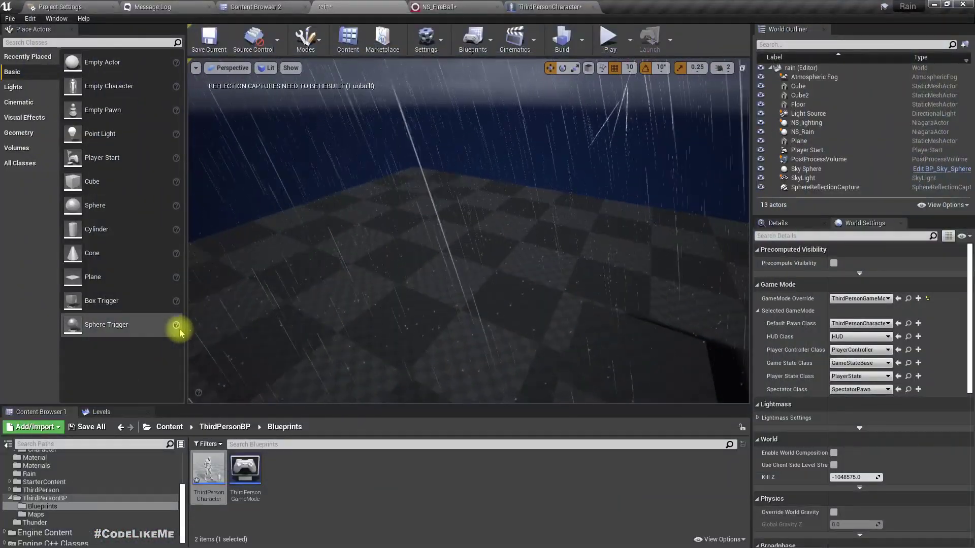
# Return to the ThirdPersonCharacter event graph and delete the GetActorRotation node feeding the magic ball's spawn rotation
pyautogui.click(546, 7)
pyautogui.moveTo(429, 257); pyautogui.dragTo(802, 272, button='right')
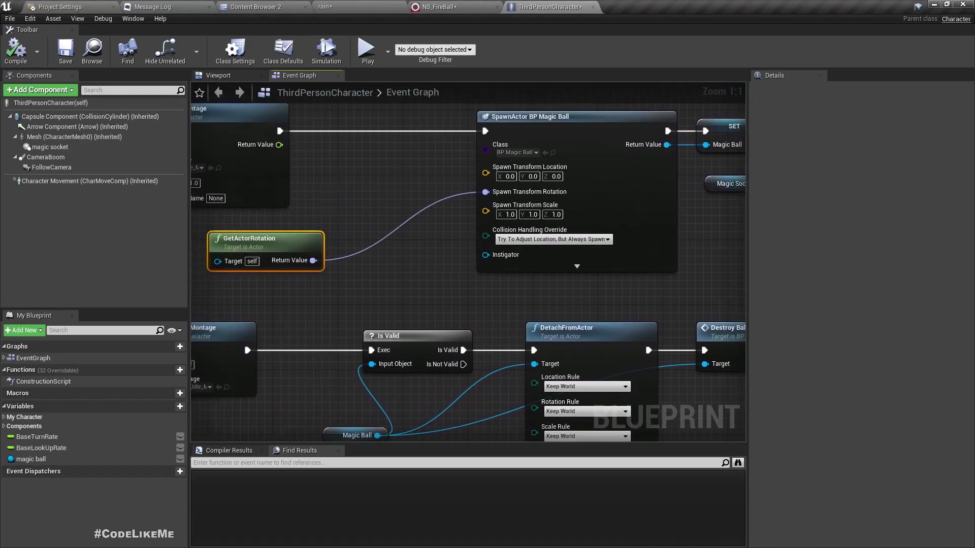
pyautogui.moveTo(336, 304); pyautogui.dragTo(446, 278, button='right')
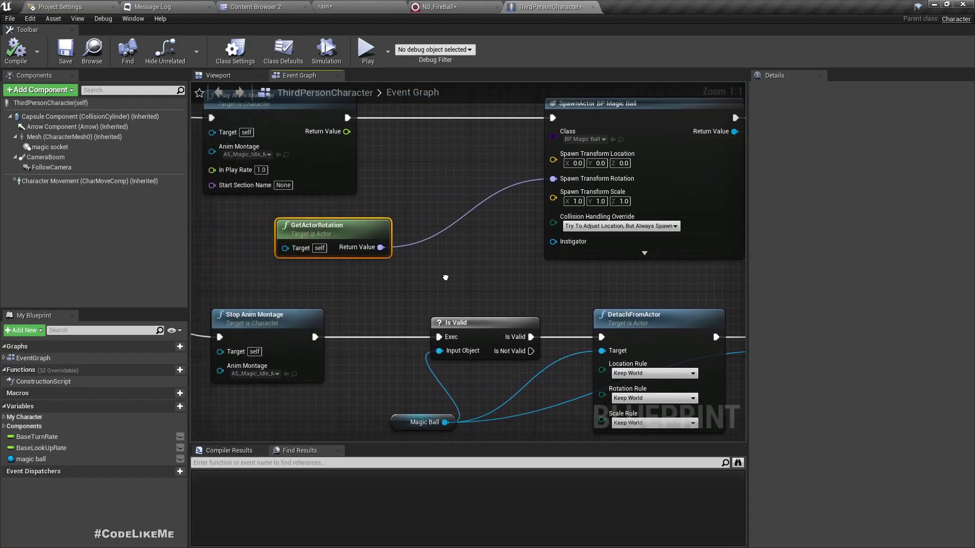
pyautogui.press('Delete')
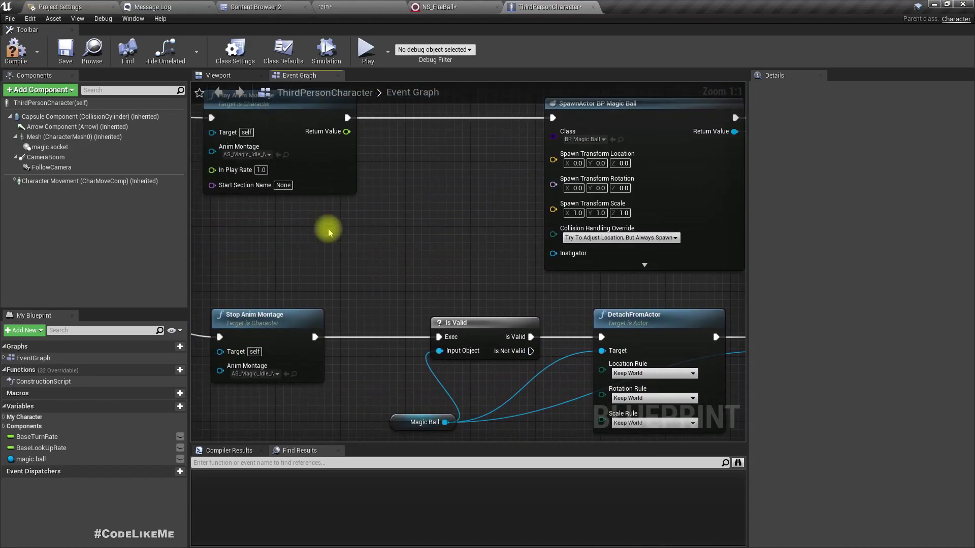
# Add a Get Actor Forward Vector node below the Play Anim Montage node in the aim event graph
pyautogui.rightClick(297, 232)
pyautogui.write('get actor')
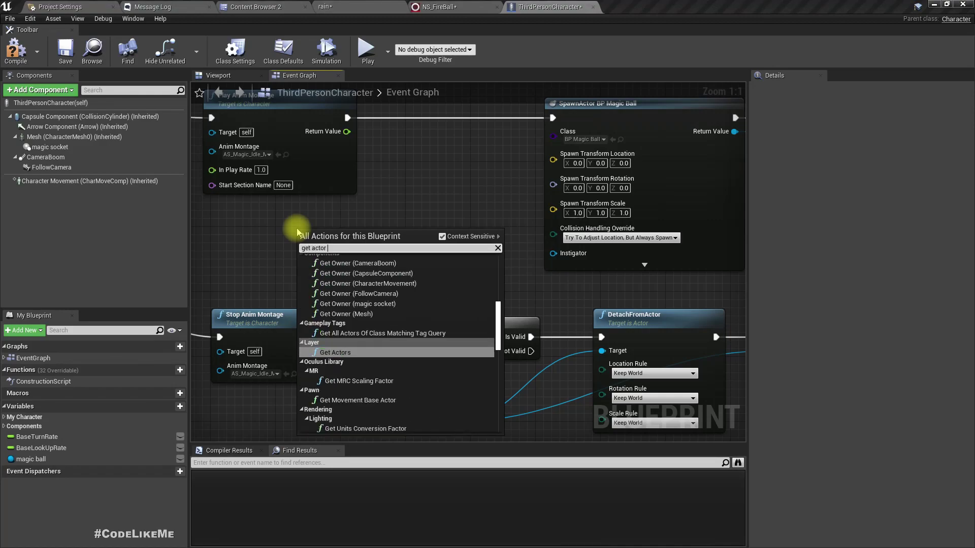
pyautogui.write('forward')
pyautogui.press('Return')
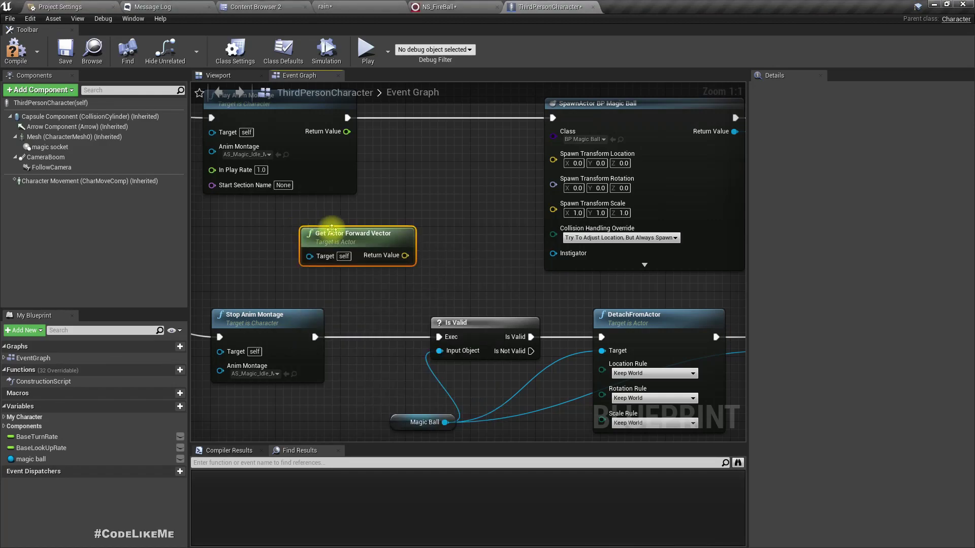
pyautogui.moveTo(331, 229); pyautogui.dragTo(282, 213)
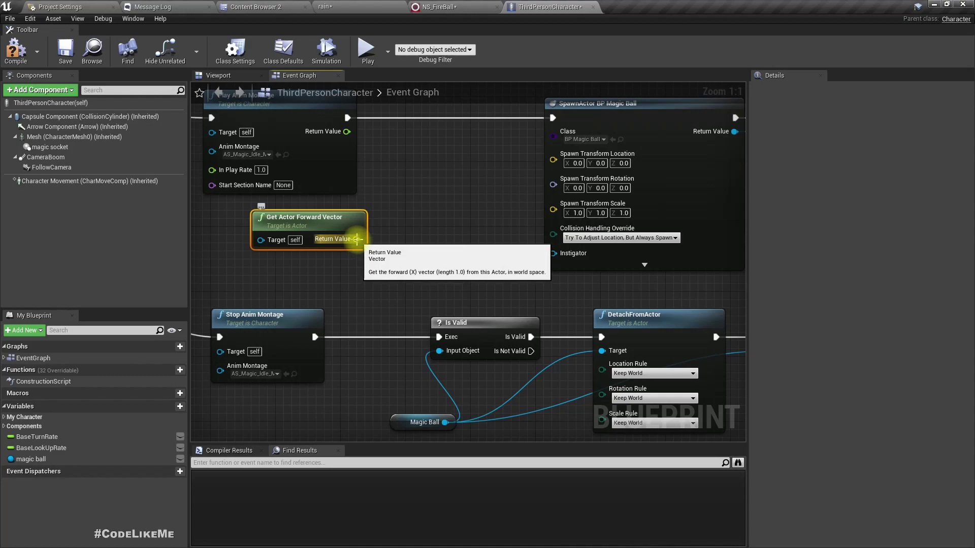
# Add a RotationFromXVector node fed by the Return Value of Get Actor Forward Vector
pyautogui.moveTo(385, 243); pyautogui.dragTo(386, 244)
pyautogui.write('rotati')
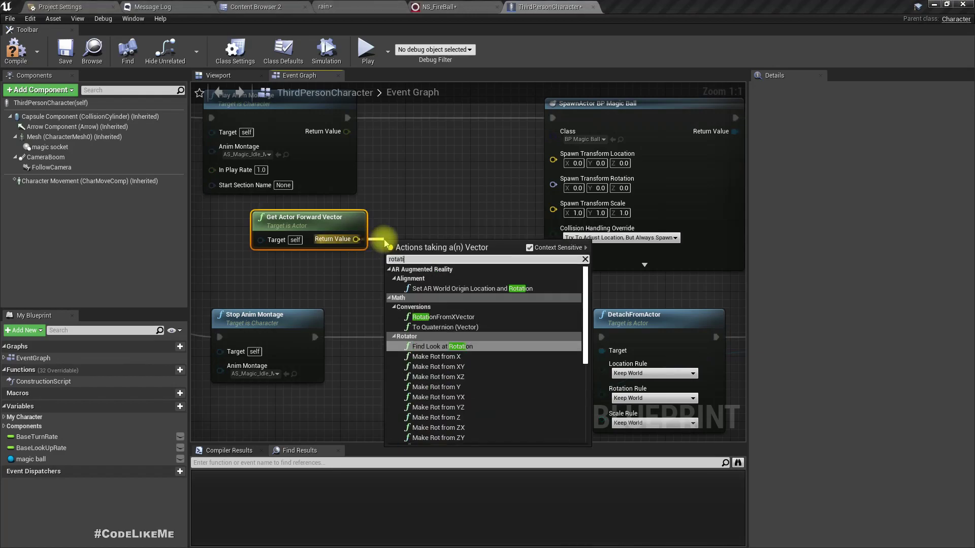
pyautogui.press('Up')
pyautogui.press('Up')
pyautogui.press('Return')
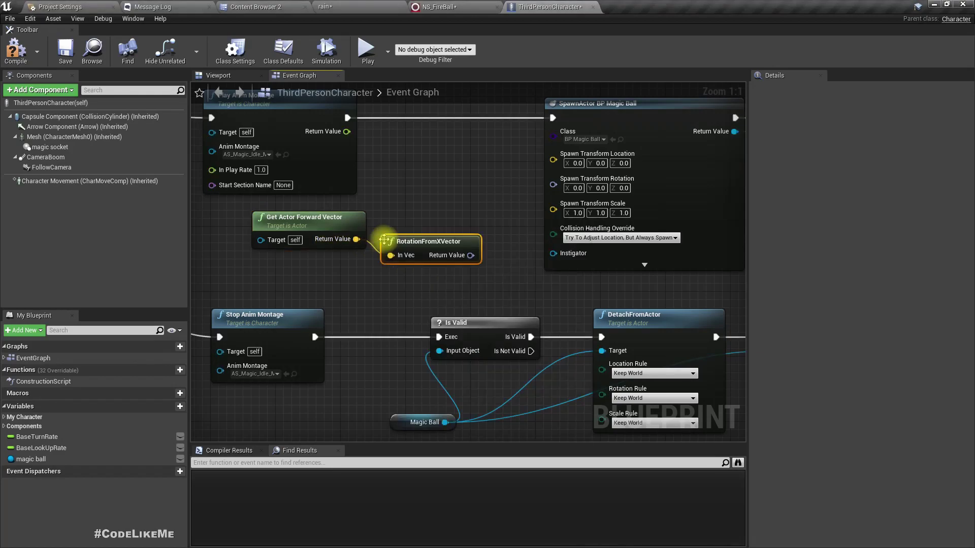
# Connect the RotationFromXVector output to the Spawn Transform Rotation of the SpawnActor BP Magic Ball node
pyautogui.moveTo(479, 253); pyautogui.dragTo(565, 188)
pyautogui.moveTo(692, 244); pyautogui.dragTo(556, 257, button='right')
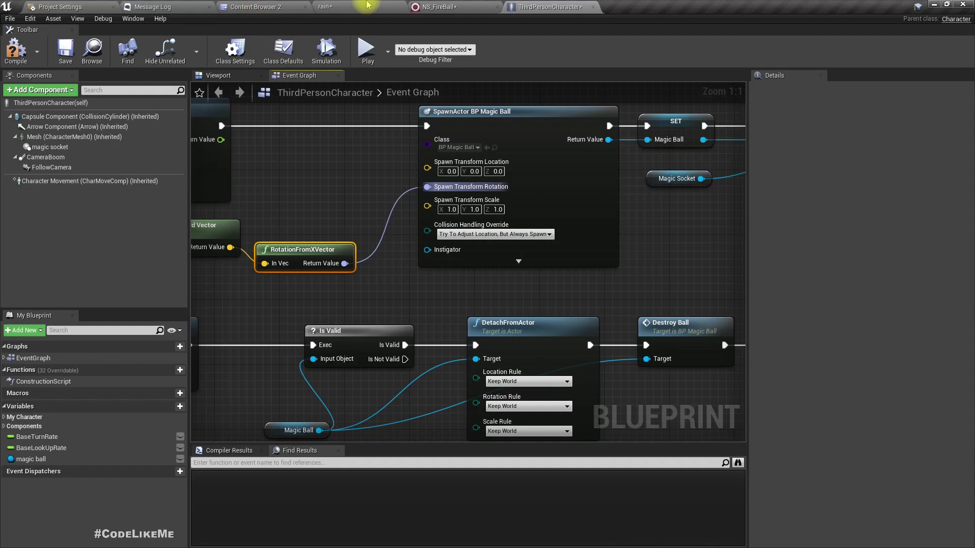
# Run the rain level full screen, shoot the fireball while moving to check its trail, and stop play
pyautogui.click(367, 5)
pyautogui.press('F11')
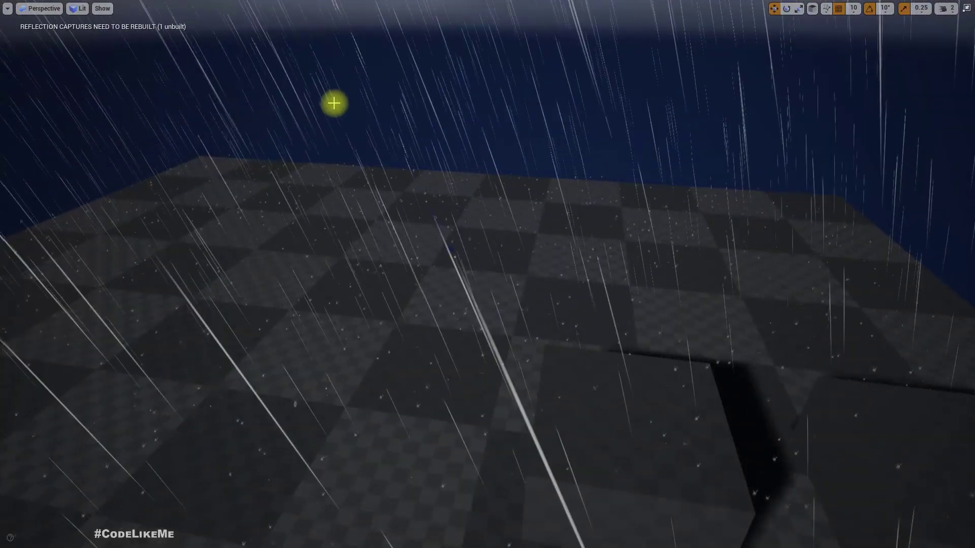
pyautogui.hotkey('alt', 'p')
pyautogui.click(334, 103)
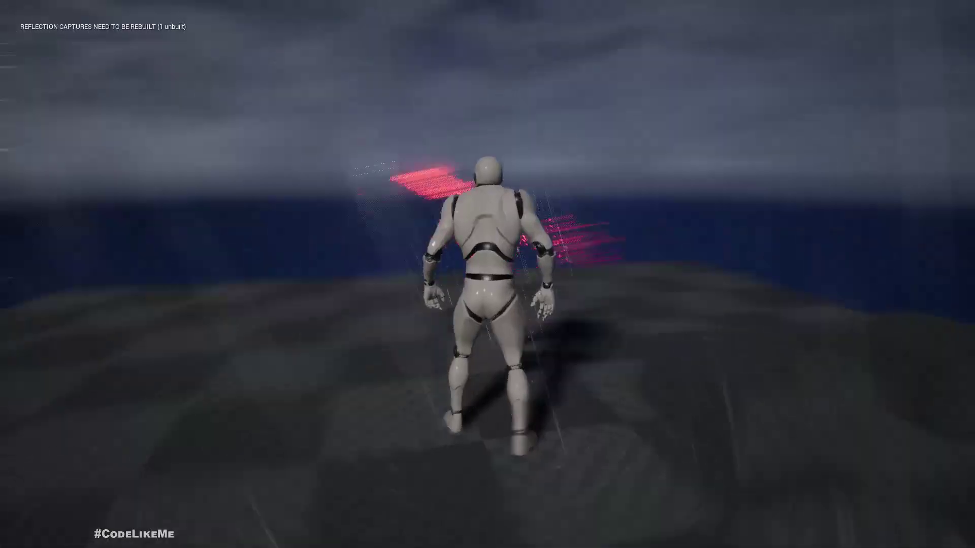
pyautogui.press('w')
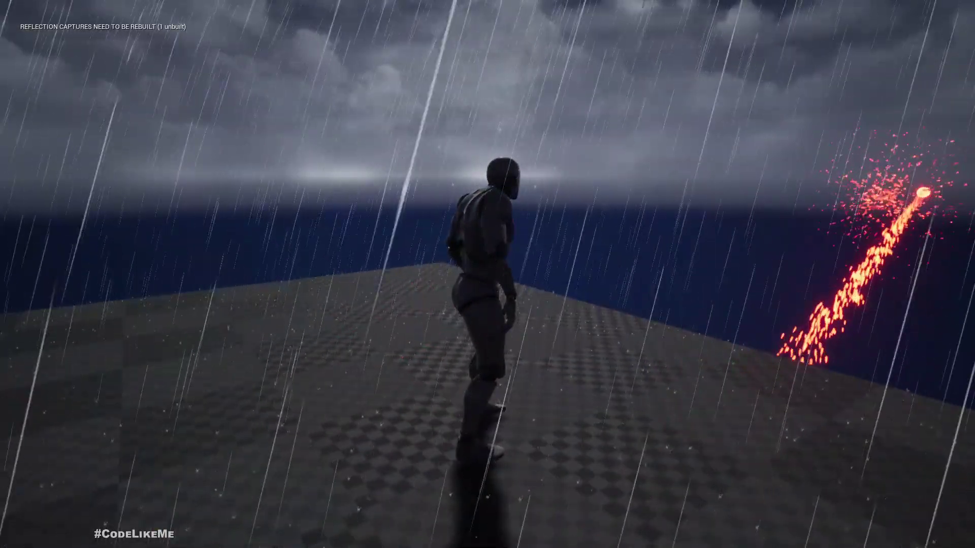
pyautogui.press('Escape')
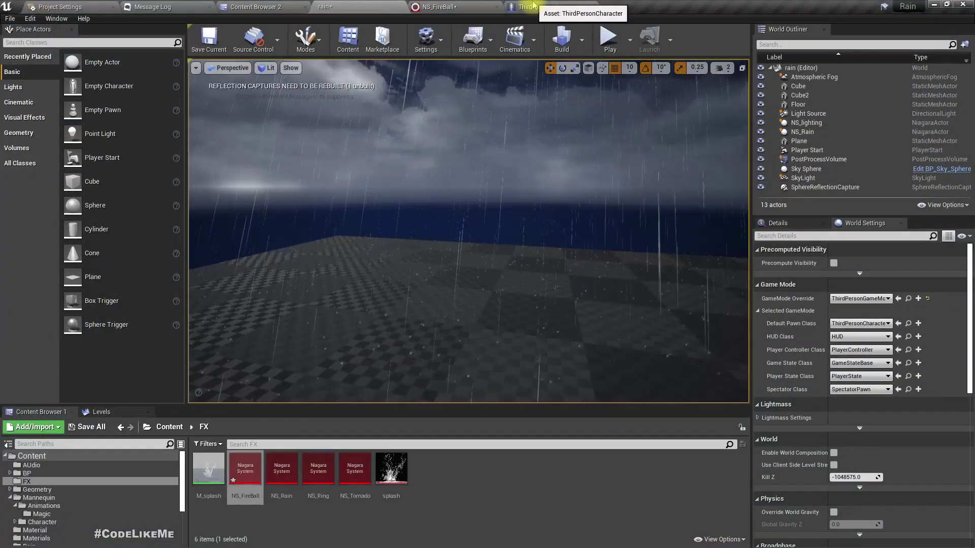
# Return to the ThirdPersonCharacter event graph and open the definition of the Shoot Ball event called after Play Montage
pyautogui.click(478, 6)
pyautogui.click(562, 7)
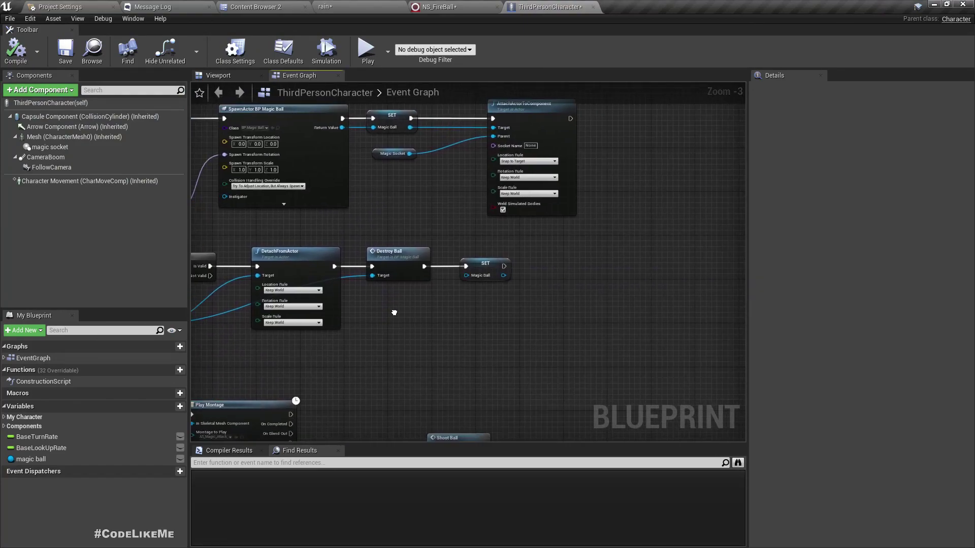
pyautogui.moveTo(581, 217); pyautogui.dragTo(364, 379, button='right')
pyautogui.moveTo(406, 253); pyautogui.dragTo(745, 82, button='right')
pyautogui.moveTo(721, 331); pyautogui.dragTo(407, 319, button='right')
pyautogui.scroll(3, 610, 316)
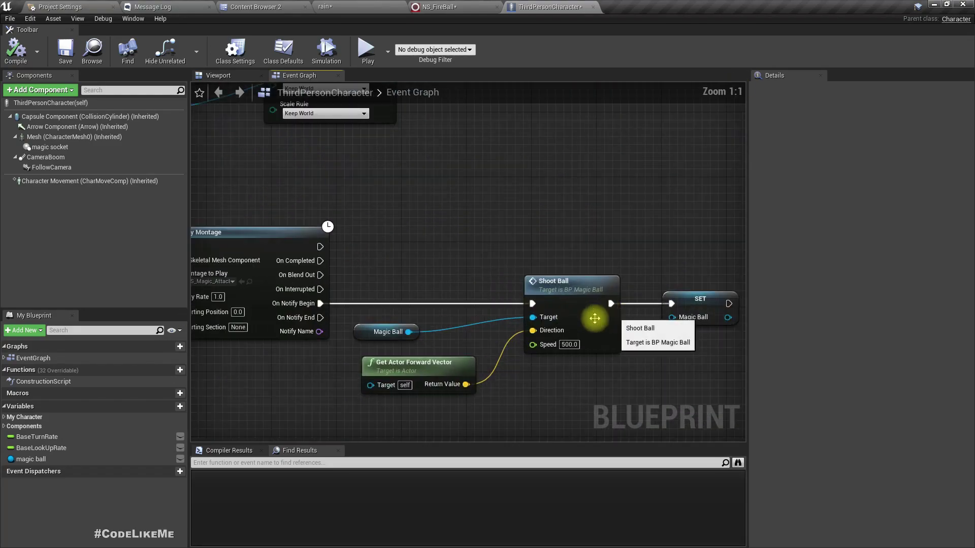
pyautogui.doubleClick(586, 297)
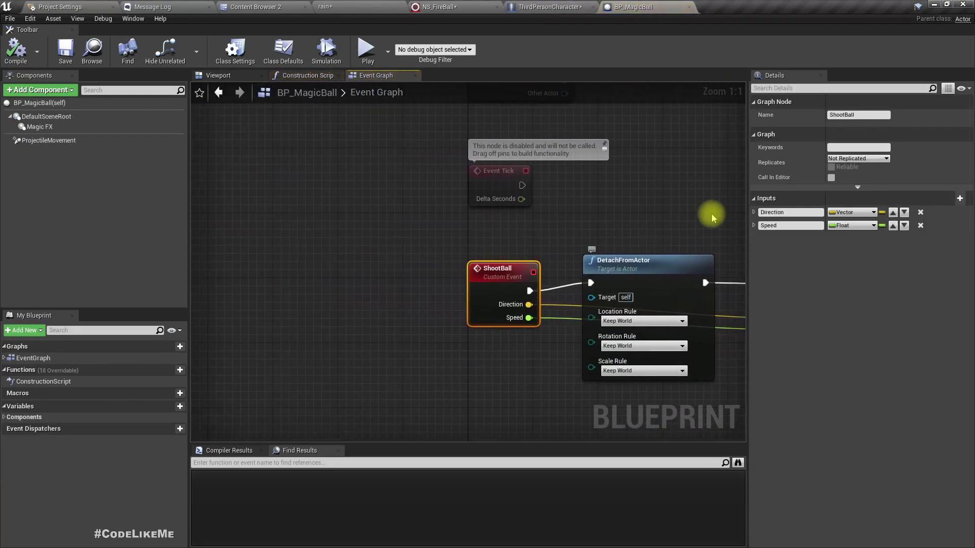
# Move the Delay node in the ShootBall chain farther from the Velocity SET node to make room between them
pyautogui.moveTo(551, 223); pyautogui.dragTo(415, 201, button='right')
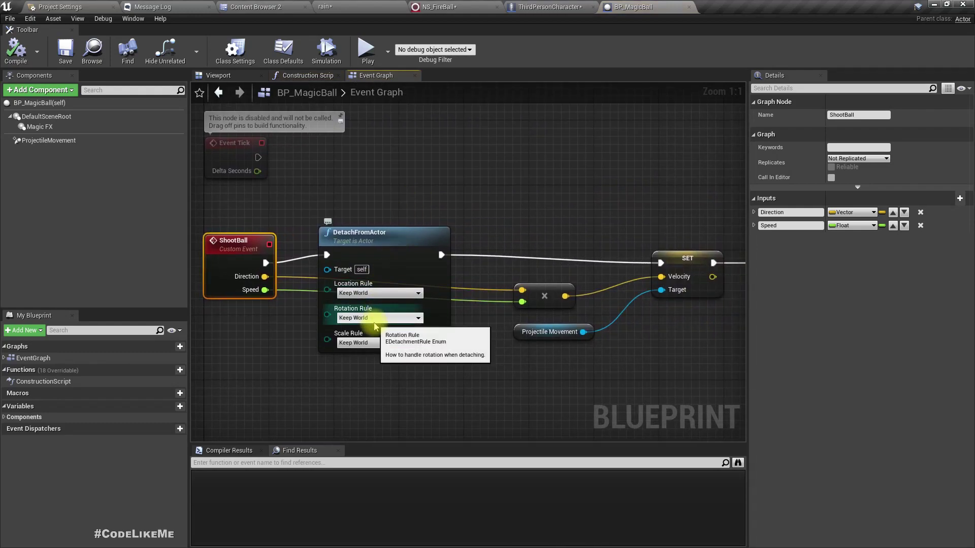
pyautogui.moveTo(592, 383); pyautogui.dragTo(420, 338, button='right')
pyautogui.moveTo(624, 309); pyautogui.dragTo(353, 297, button='right')
pyautogui.scroll(-1, 352, 296)
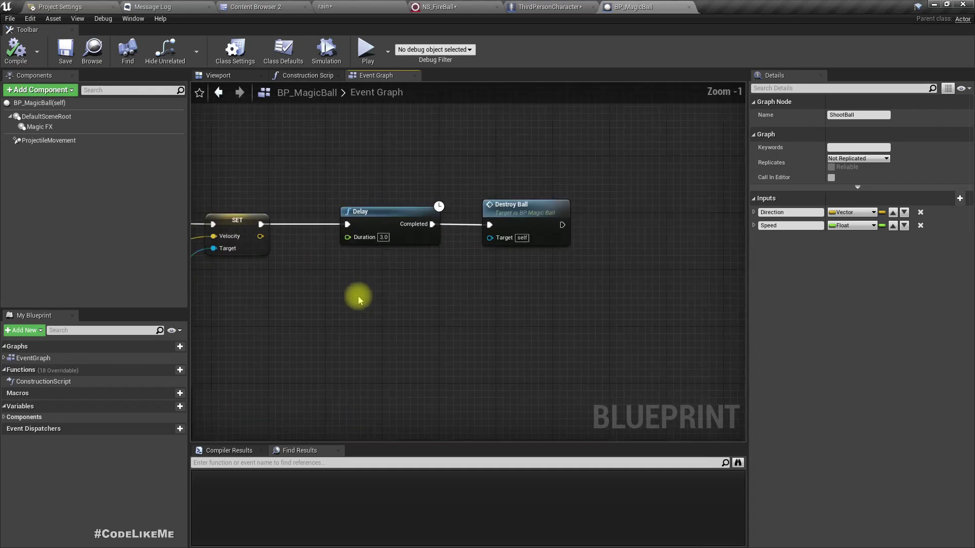
pyautogui.moveTo(368, 202); pyautogui.dragTo(505, 221)
pyautogui.moveTo(347, 273); pyautogui.dragTo(485, 242, button='right')
pyautogui.scroll(1, 341, 178)
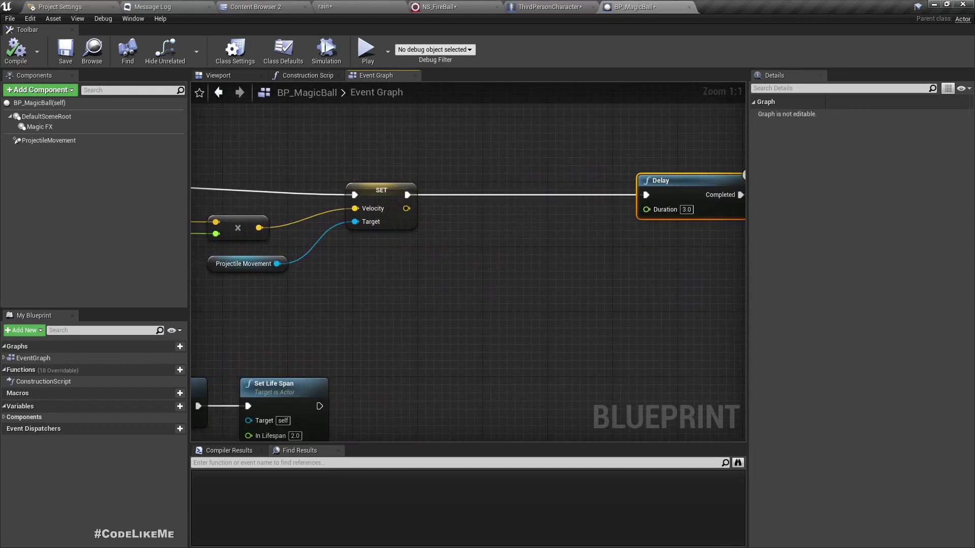
# Add a RotationFromXVector node fed by the Direction output of the ShootBall event
pyautogui.moveTo(374, 270); pyautogui.dragTo(697, 260, button='right')
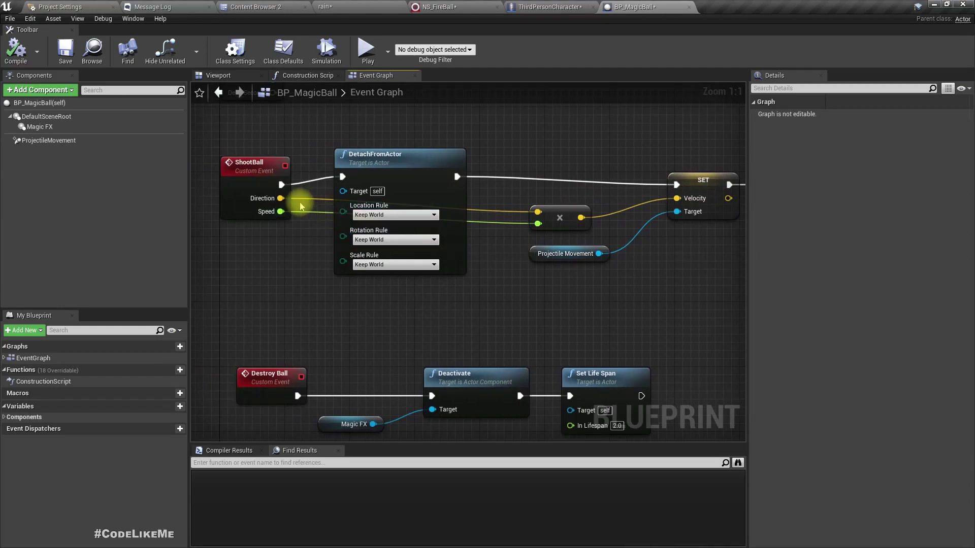
pyautogui.moveTo(281, 198); pyautogui.dragTo(563, 310)
pyautogui.write('get rotatio')
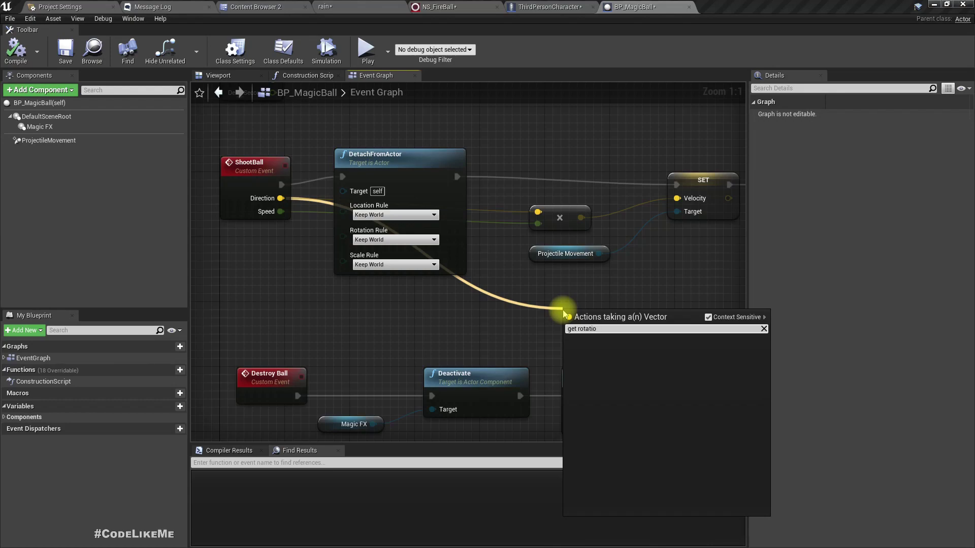
pyautogui.press('BackSpace')
pyautogui.press('BackSpace')
pyautogui.press('BackSpace')
pyautogui.press('BackSpace')
pyautogui.press('BackSpace')
pyautogui.press('BackSpace')
pyautogui.press('BackSpace')
pyautogui.press('BackSpace')
pyautogui.press('BackSpace')
pyautogui.press('BackSpace')
pyautogui.write('rotati')
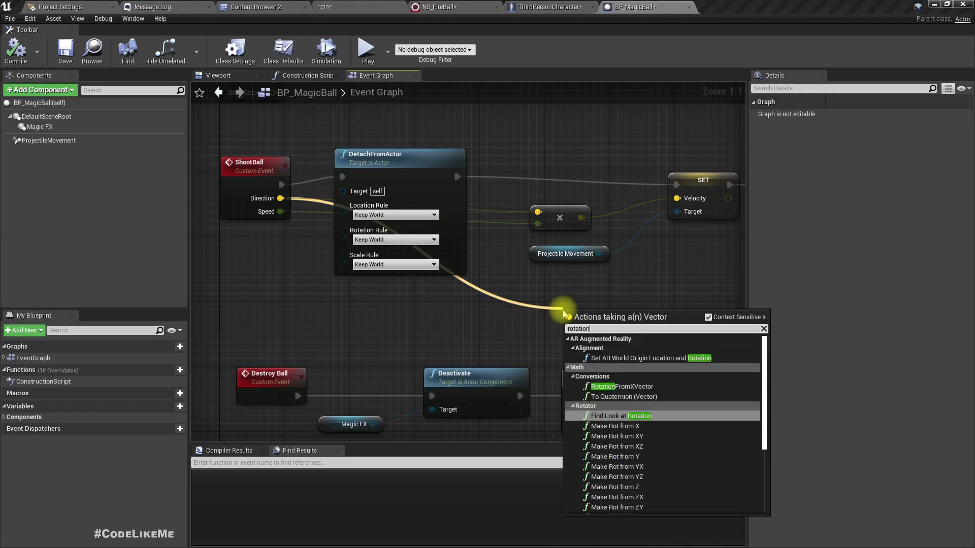
pyautogui.press('Up')
pyautogui.press('Up')
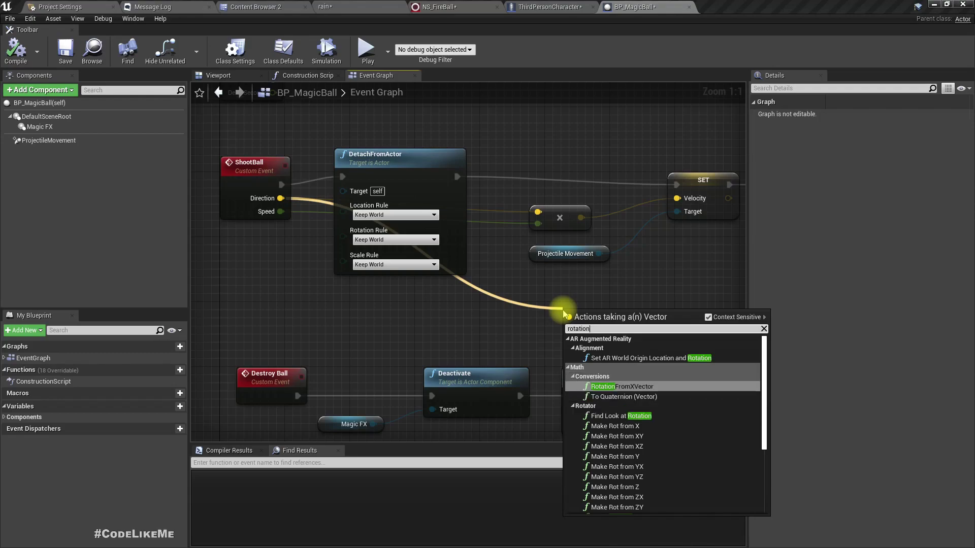
pyautogui.press('Return')
# Insert a SetActorRotation node between the Velocity SET and Delay nodes, with New Rotation fed by RotationFromXVector
pyautogui.moveTo(669, 294); pyautogui.dragTo(478, 321, button='right')
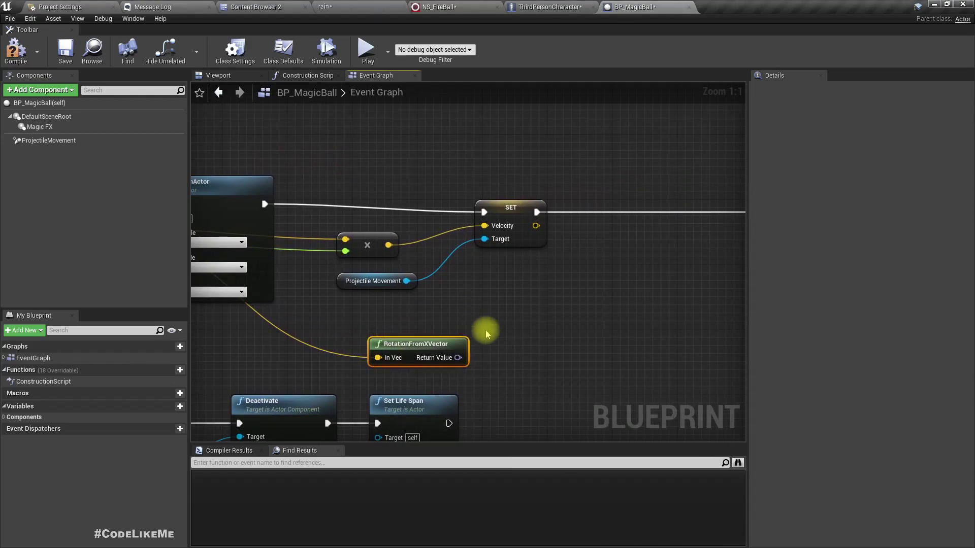
pyautogui.moveTo(536, 213); pyautogui.dragTo(592, 219)
pyautogui.write('set actor rotati')
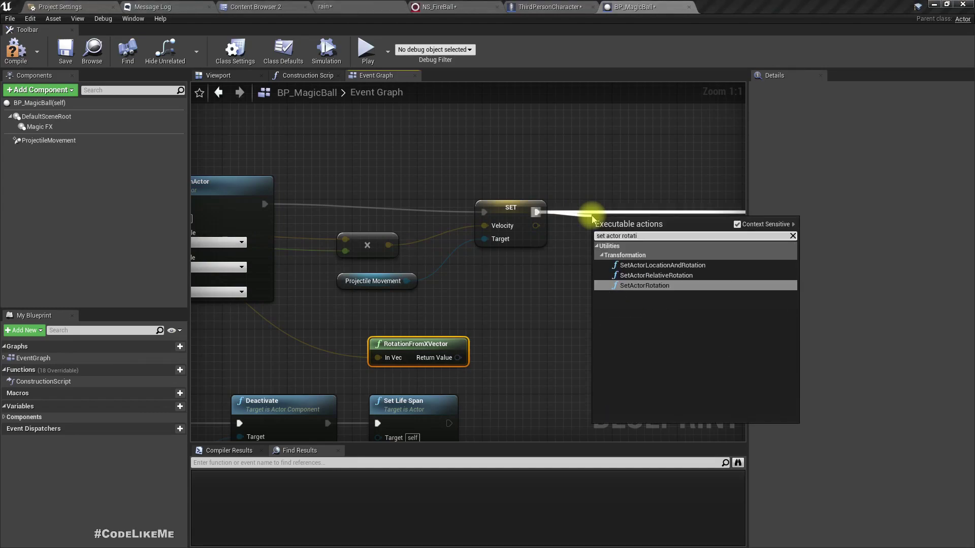
pyautogui.press('Return')
pyautogui.moveTo(457, 358); pyautogui.dragTo(456, 361)
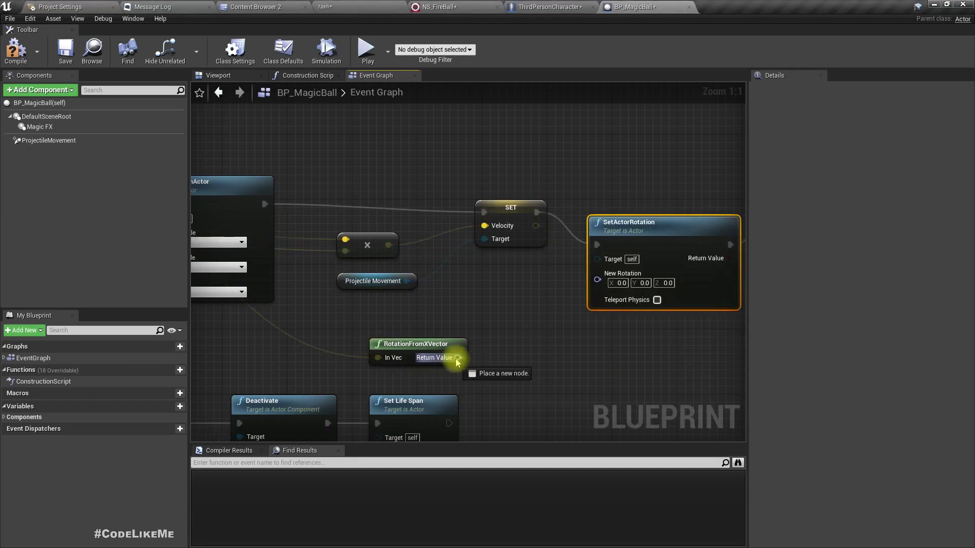
pyautogui.moveTo(597, 283); pyautogui.dragTo(598, 283)
pyautogui.moveTo(692, 348); pyautogui.dragTo(466, 340, button='right')
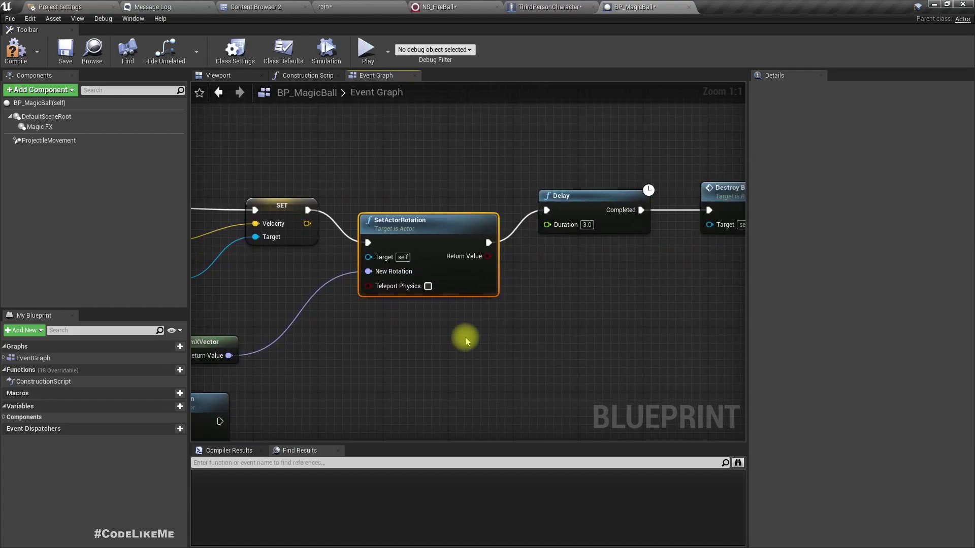
# Compile BP_MagicBall, run the rain level full screen to test shooting fireballs in different directions, and stop play
pyautogui.click(15, 51)
pyautogui.click(350, 7)
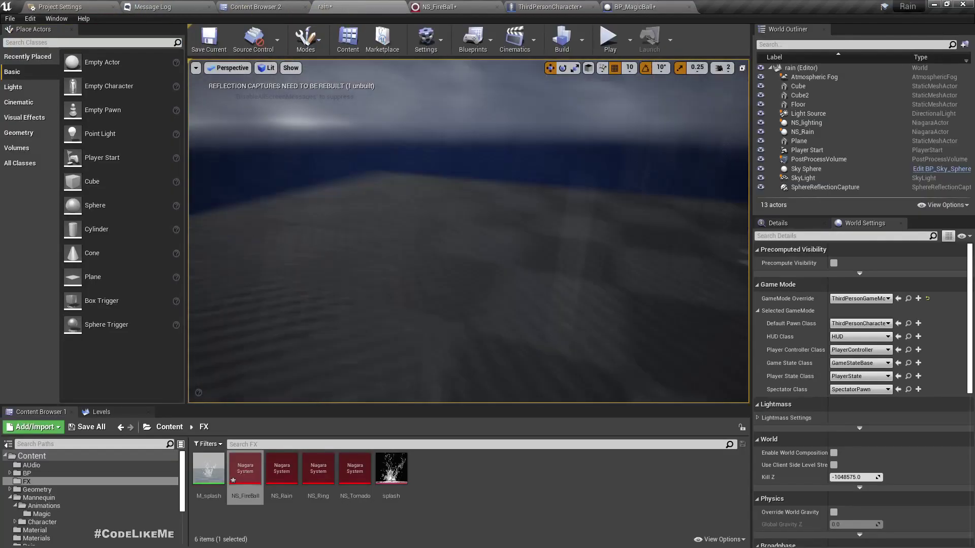
pyautogui.press('F11')
pyautogui.hotkey('alt', 'p')
pyautogui.click(373, 180)
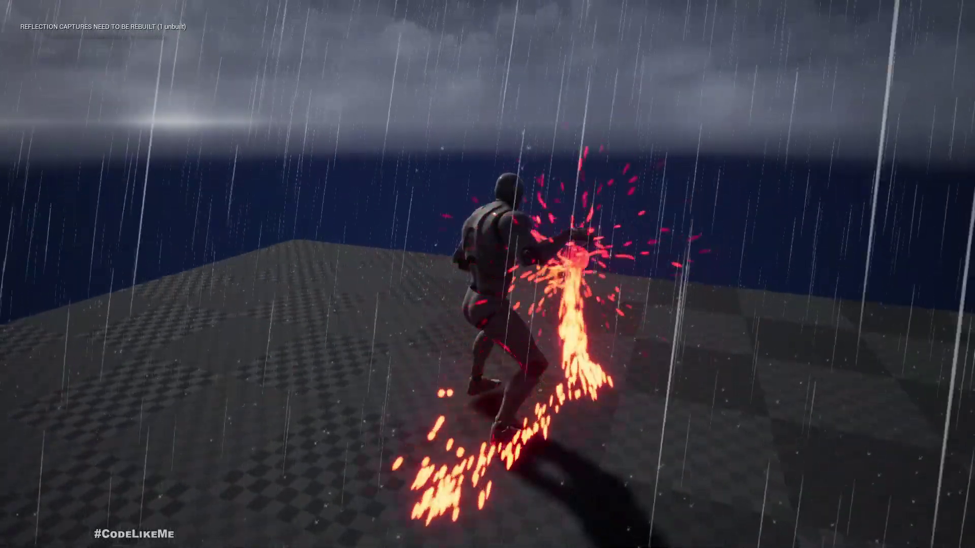
pyautogui.press('w')
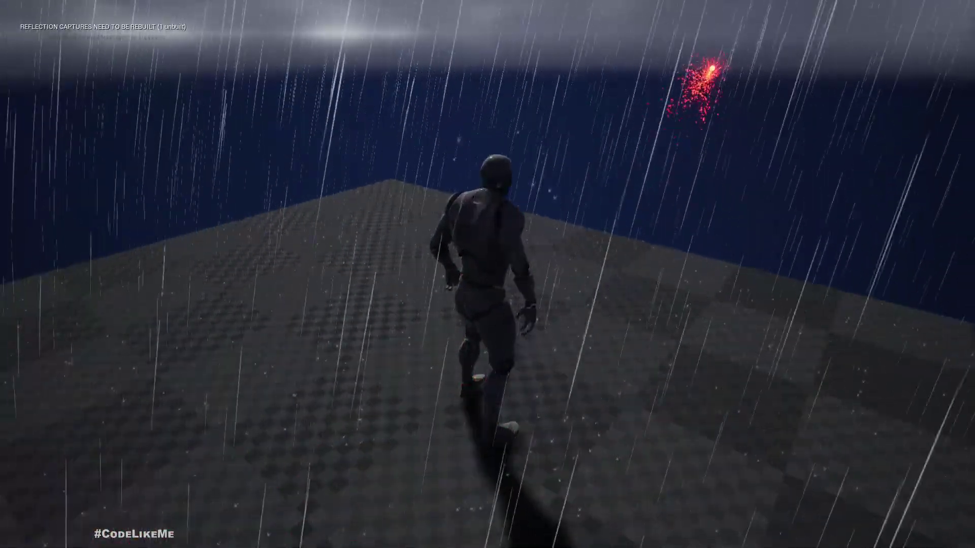
pyautogui.press('w')
pyautogui.press('f')
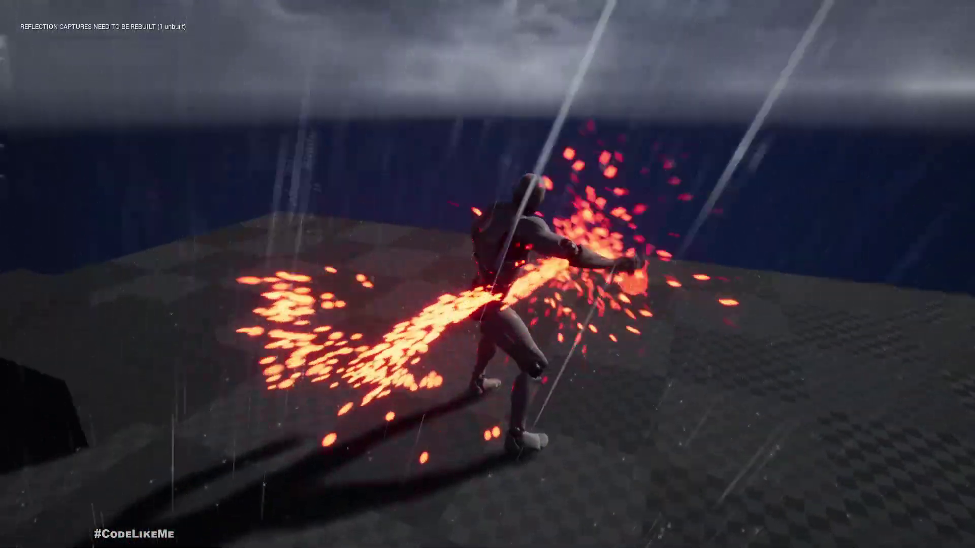
pyautogui.press('w')
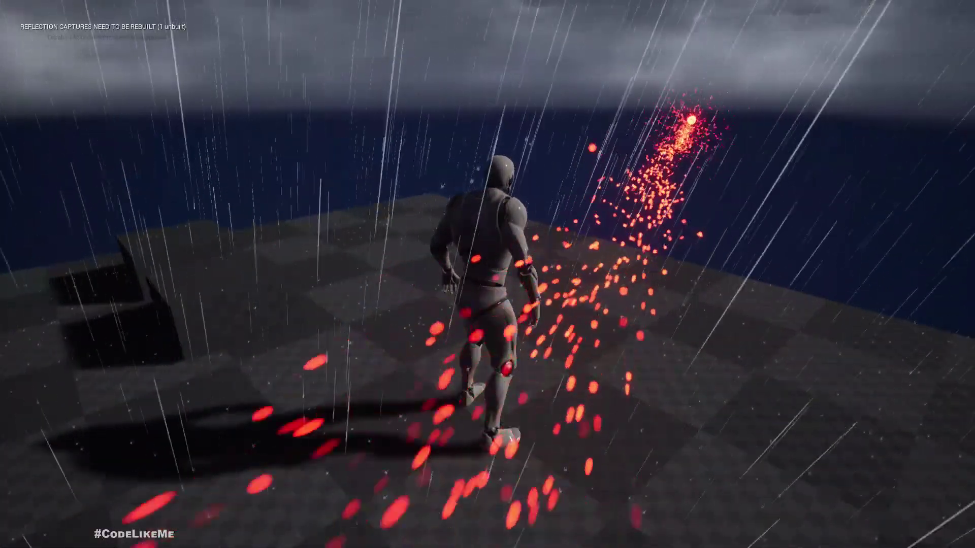
pyautogui.press('Escape')
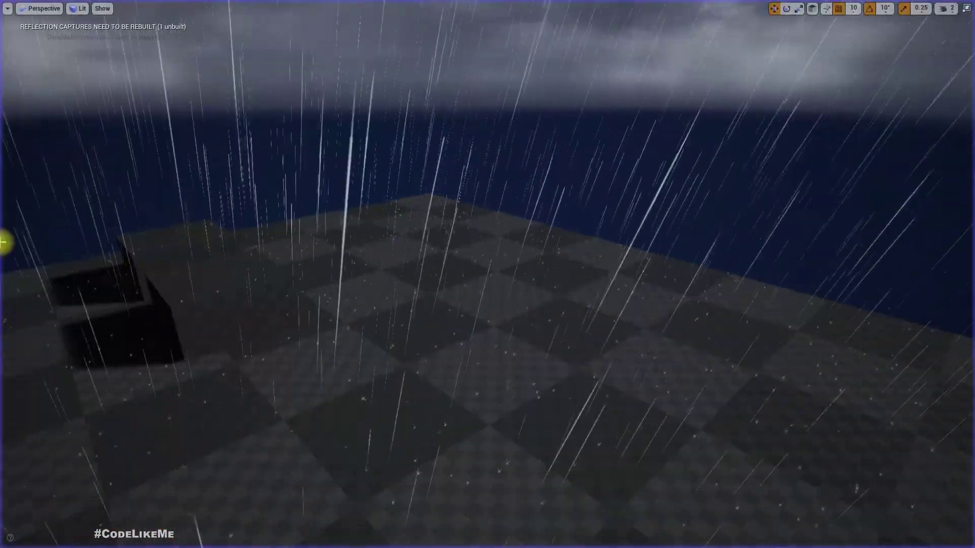
pyautogui.press('F11')
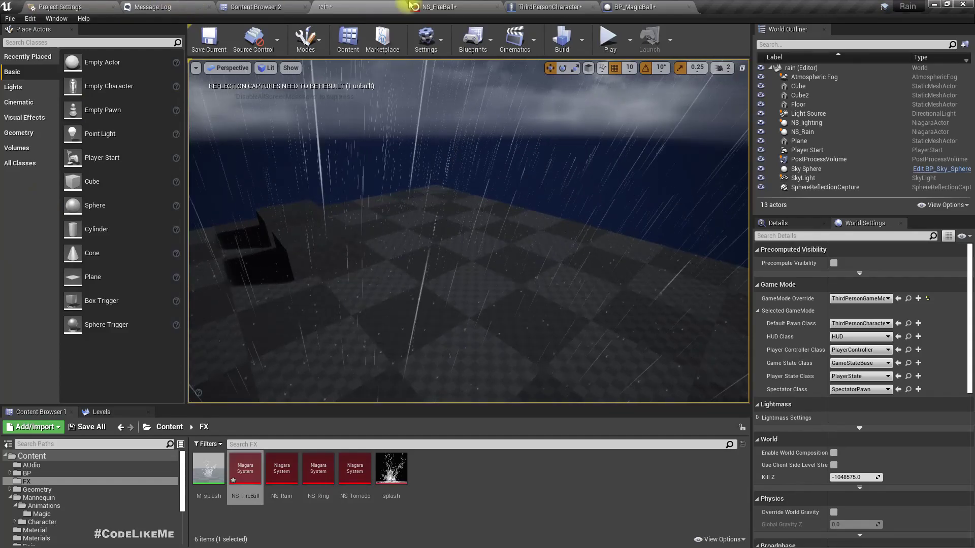
# In NS_FireBall, disable the Fountain emitter to preview the Ball and Trail alone, and enable it again
pyautogui.click(433, 7)
pyautogui.click(163, 333)
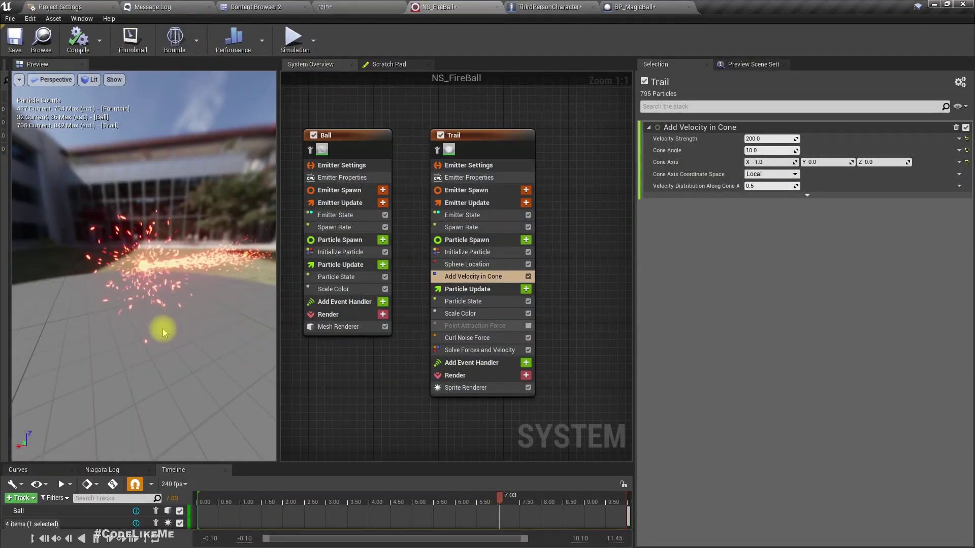
pyautogui.moveTo(383, 398); pyautogui.dragTo(532, 366, button='right')
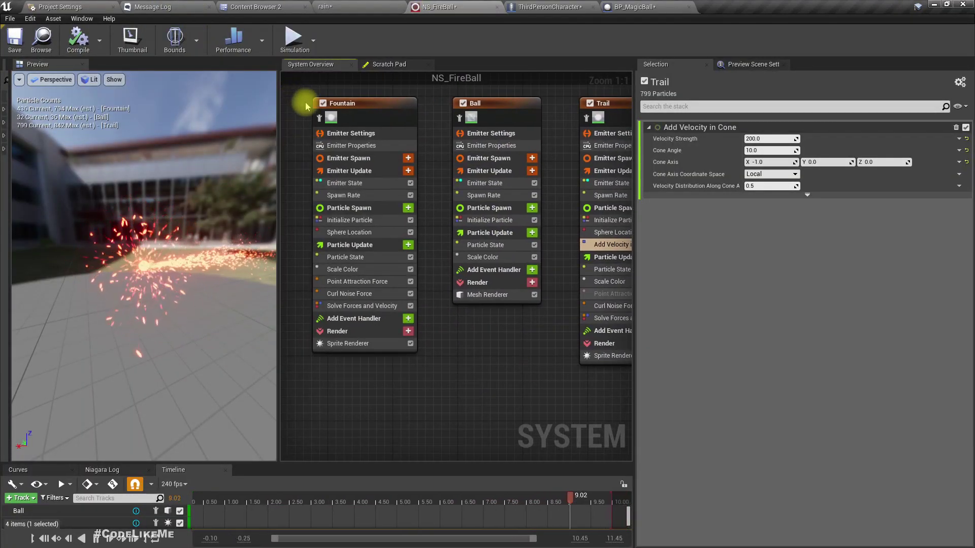
pyautogui.click(323, 103)
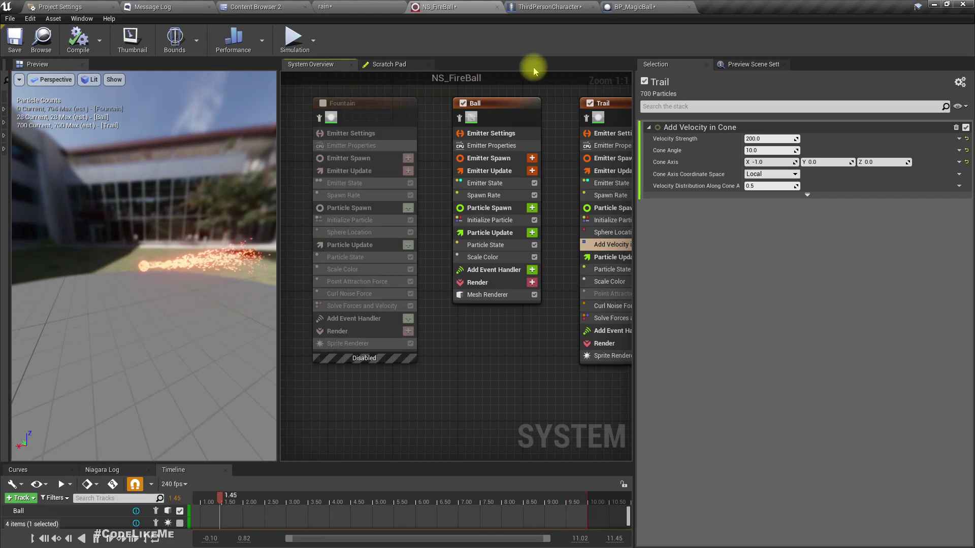
pyautogui.moveTo(552, 121); pyautogui.dragTo(545, 151, button='right')
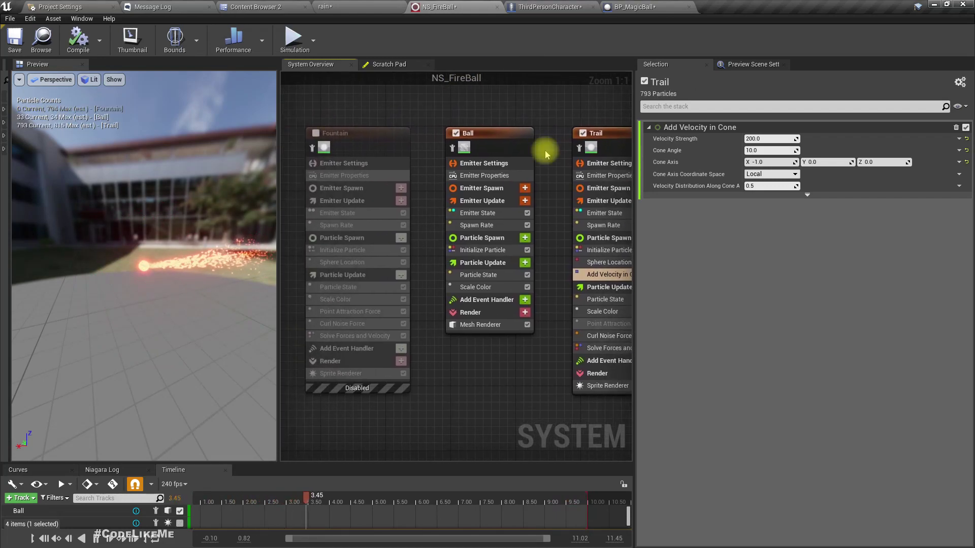
pyautogui.moveTo(442, 98); pyautogui.dragTo(379, 98, button='right')
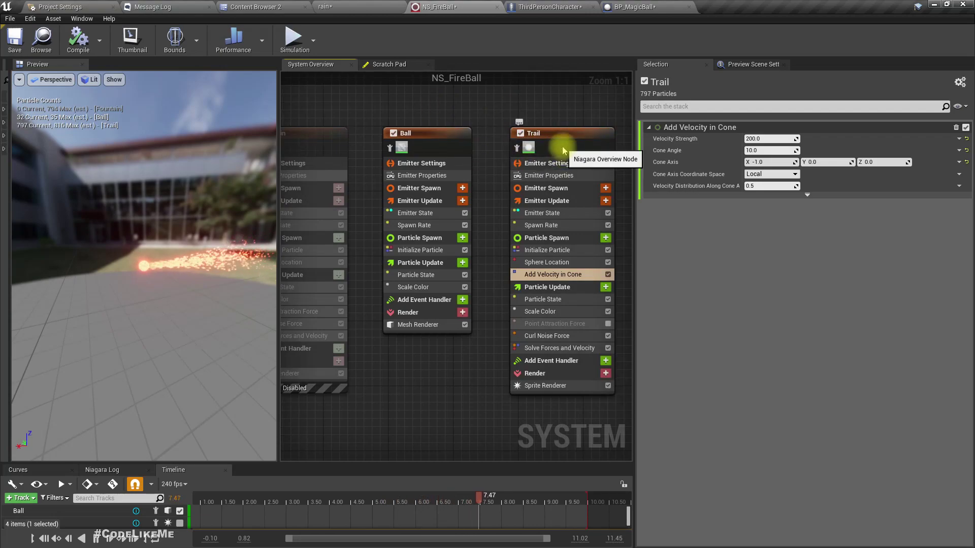
pyautogui.moveTo(374, 113); pyautogui.dragTo(484, 106, button='right')
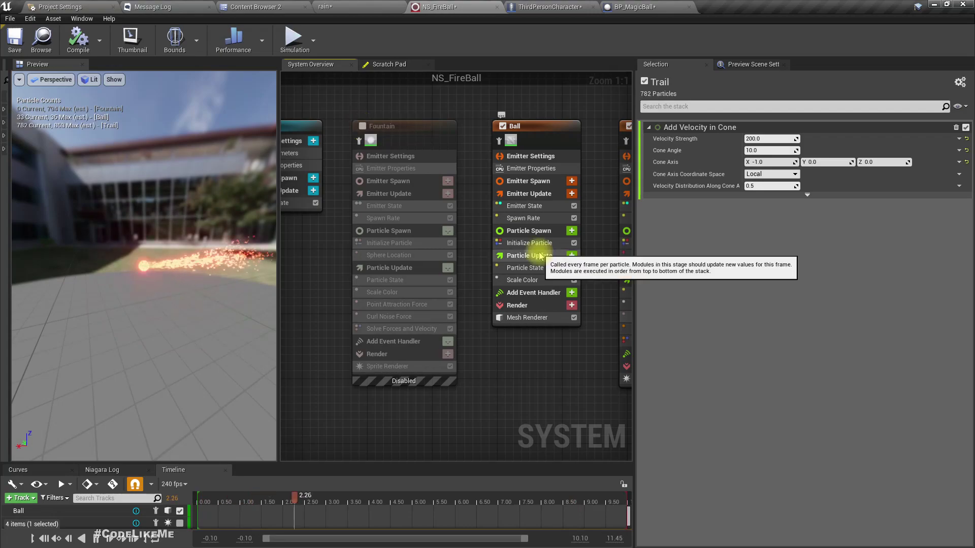
pyautogui.click(365, 127)
# Rename the Fountain emitter in NS_FireBall as Summon Particles
pyautogui.scroll(-3, 406, 109)
pyautogui.moveTo(377, 142); pyautogui.dragTo(425, 153, button='right')
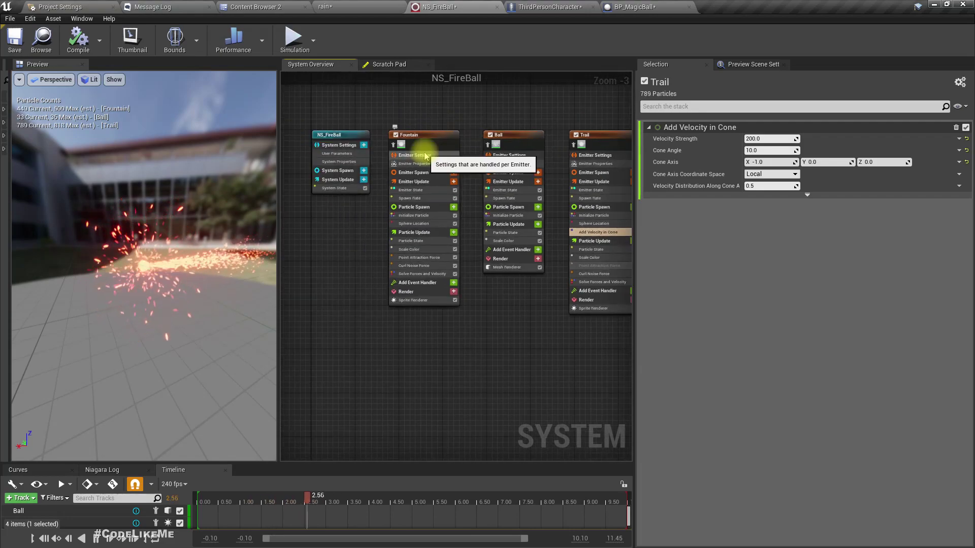
pyautogui.click(415, 140)
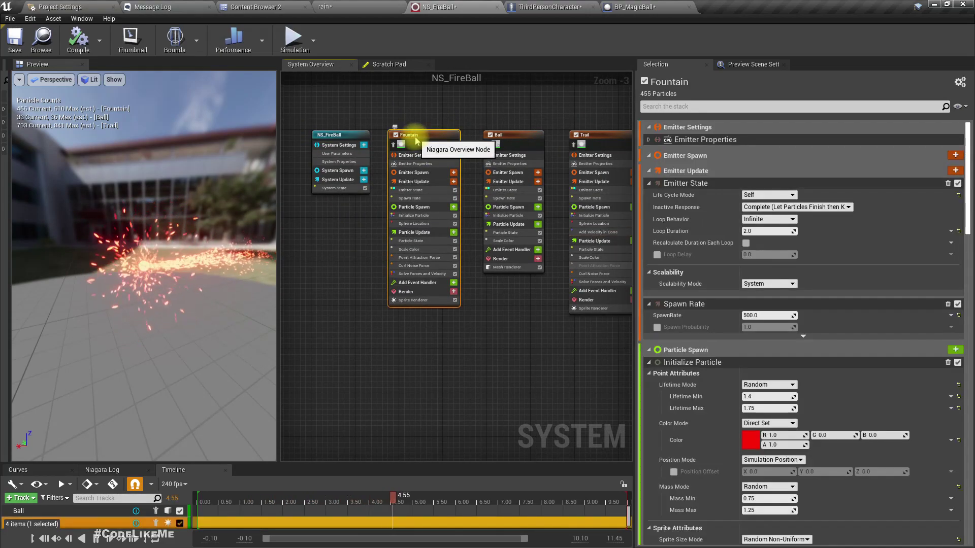
pyautogui.doubleClick(416, 135)
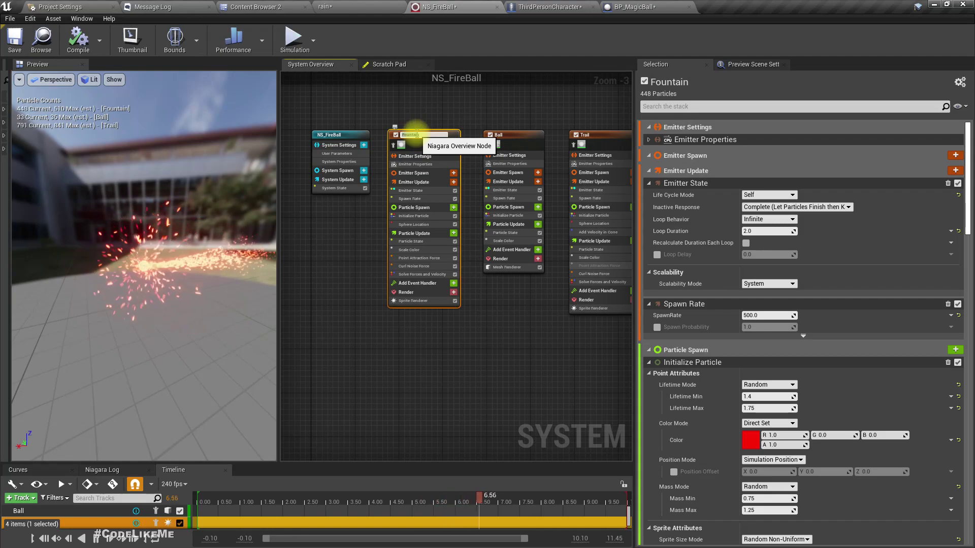
pyautogui.scroll(3, 416, 133)
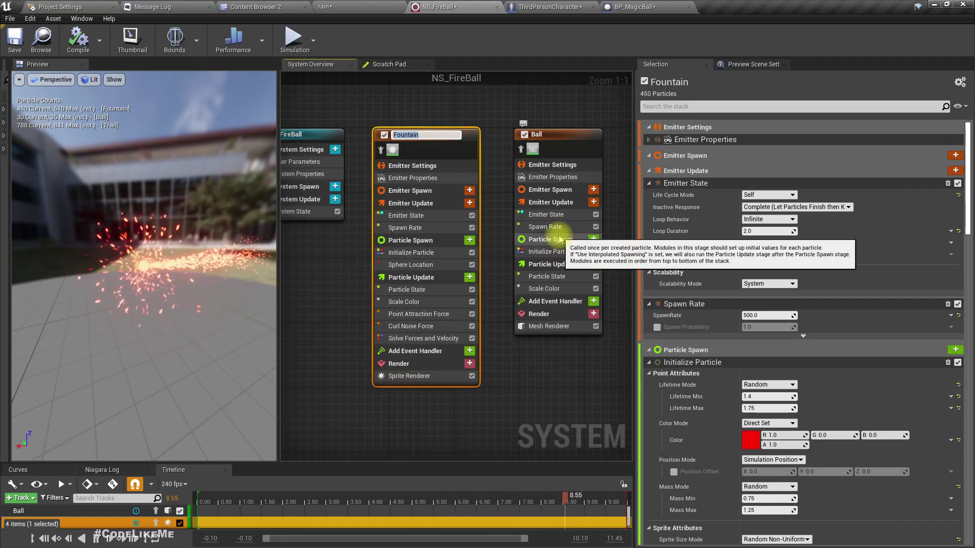
pyautogui.write('Summon Particles')
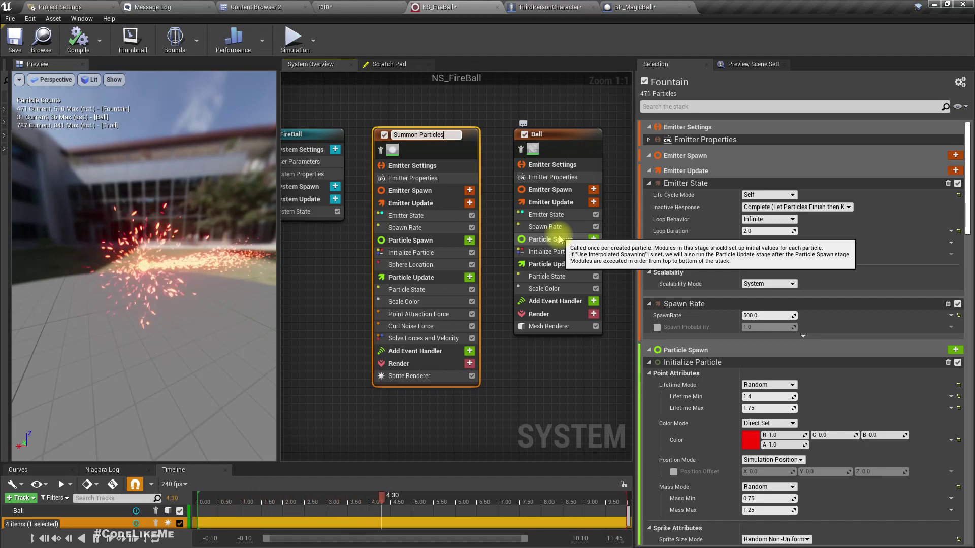
pyautogui.press('Return')
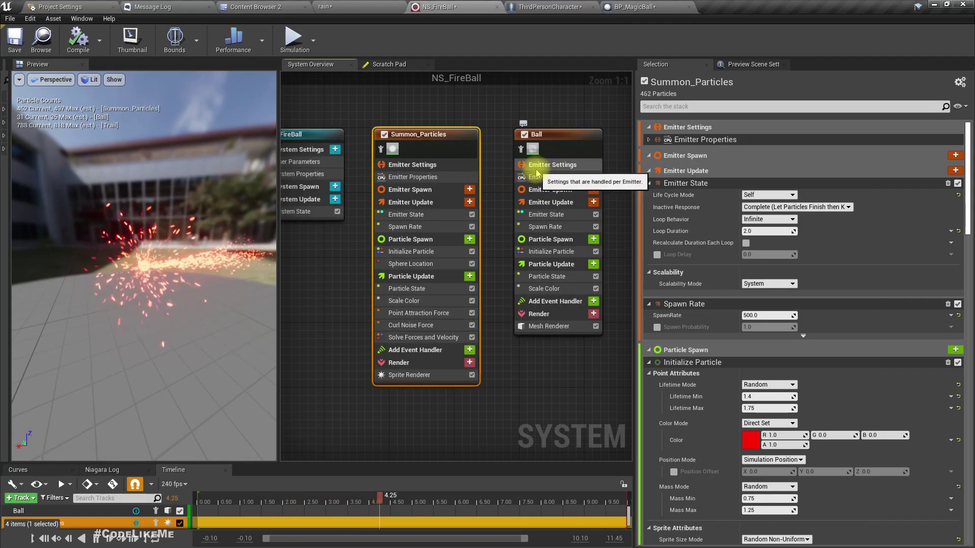
pyautogui.moveTo(540, 98); pyautogui.dragTo(631, 123, button='right')
pyautogui.moveTo(327, 307); pyautogui.dragTo(386, 307, button='right')
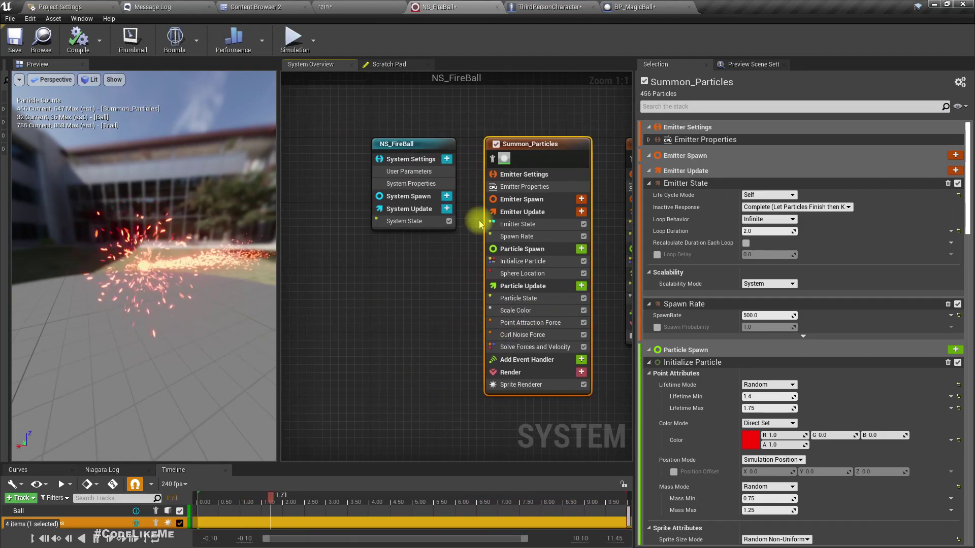
pyautogui.moveTo(435, 292); pyautogui.dragTo(346, 291, button='right')
pyautogui.scroll(-2, 350, 278)
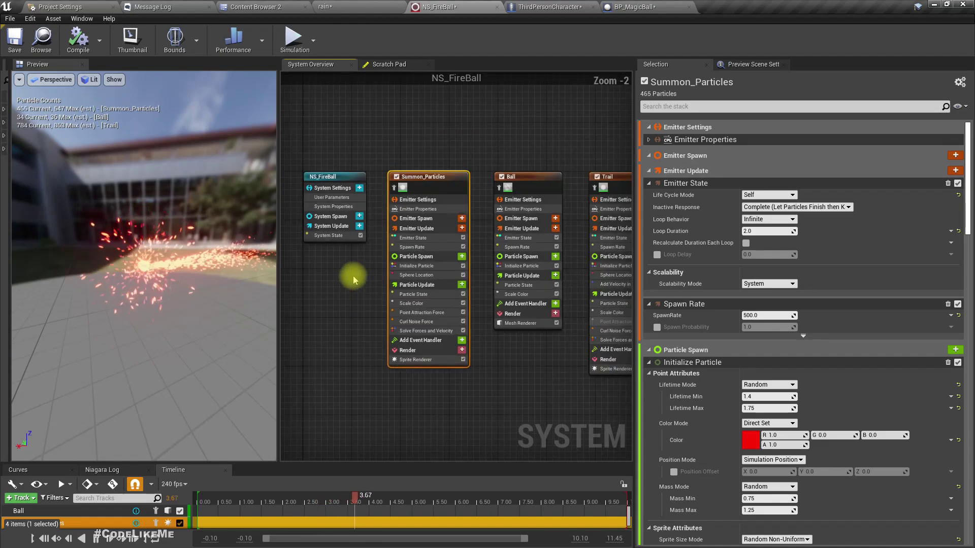
# In the ThirdPersonCharacter event graph, try adding a Set Emitter Enable (Magic FX) node from the Magic Ball reference
pyautogui.click(518, 7)
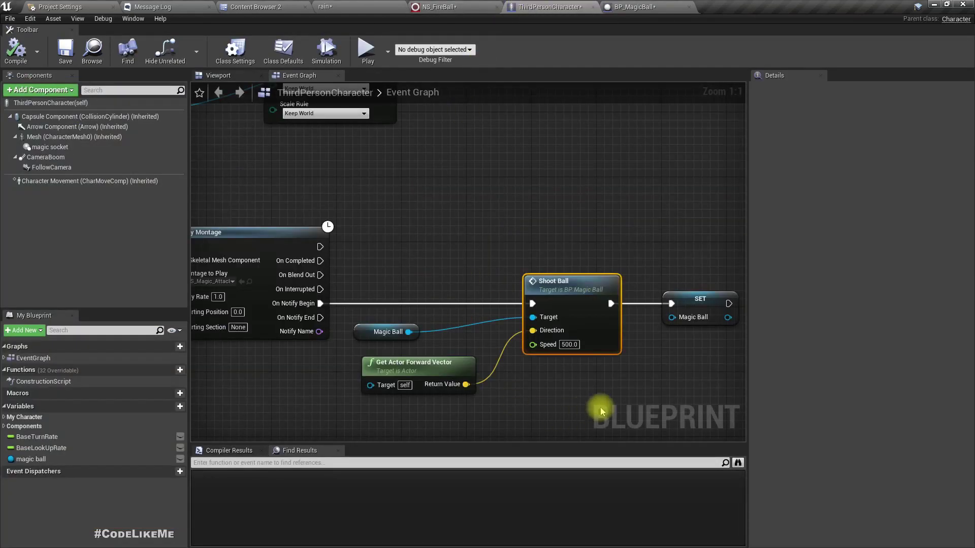
pyautogui.moveTo(581, 407); pyautogui.dragTo(469, 302, button='right')
pyautogui.moveTo(262, 235); pyautogui.dragTo(386, 386)
pyautogui.write('set e')
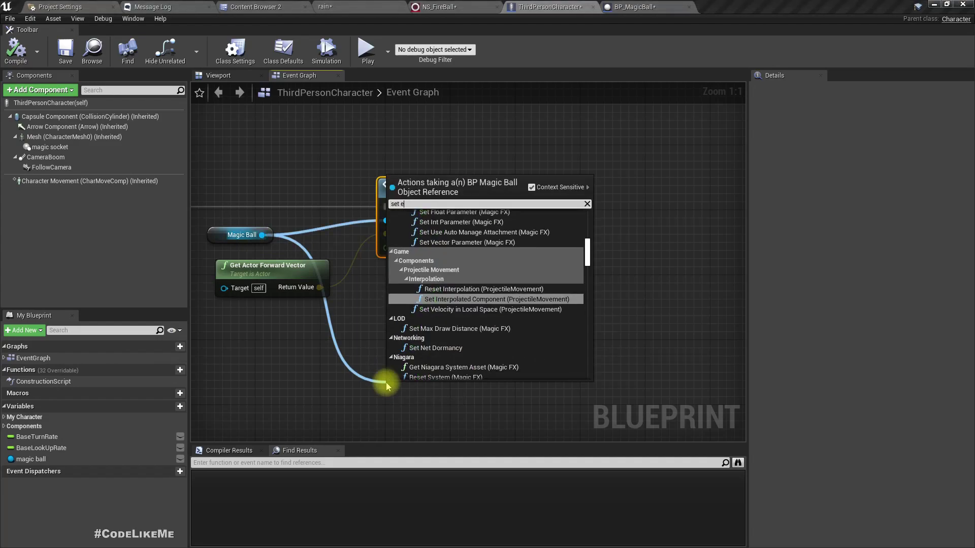
pyautogui.write('nabl')
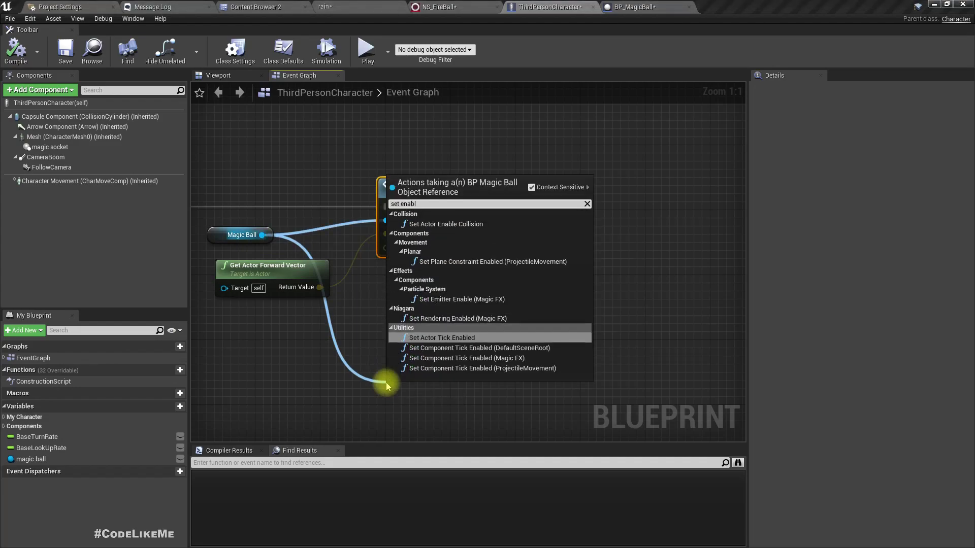
pyautogui.write('e modu')
pyautogui.press('BackSpace')
pyautogui.press('BackSpace')
pyautogui.press('BackSpace')
pyautogui.press('BackSpace')
pyautogui.write('emienable emi')
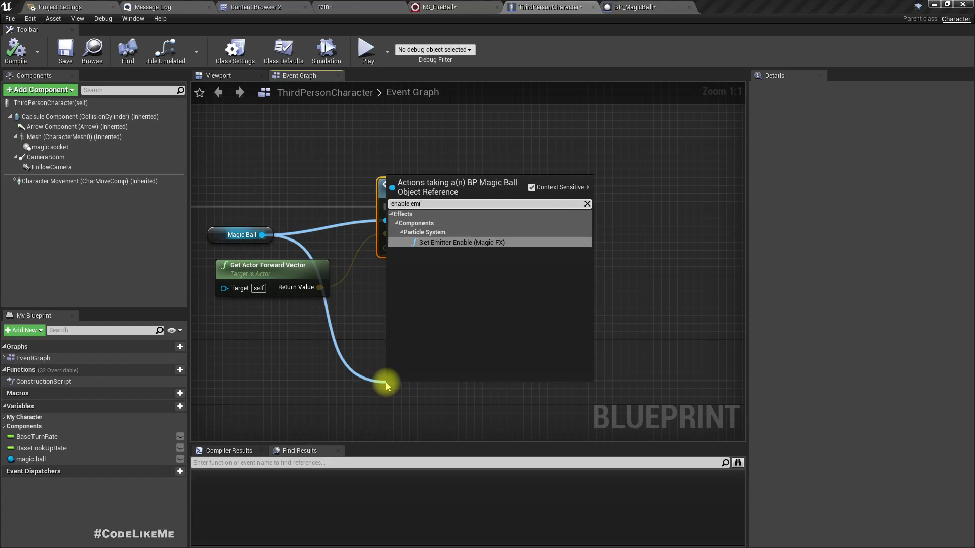
pyautogui.press('Return')
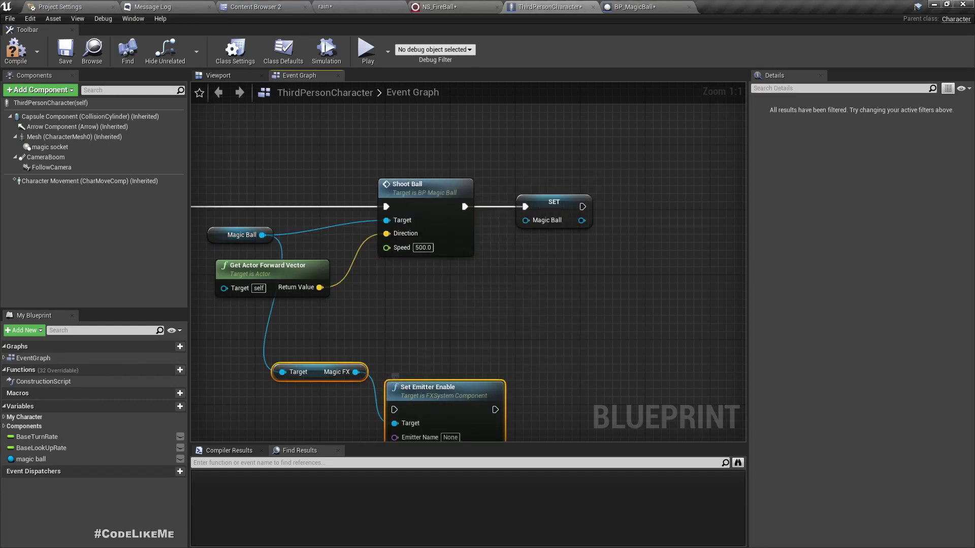
pyautogui.moveTo(422, 361); pyautogui.dragTo(435, 261, button='right')
pyautogui.click(358, 222)
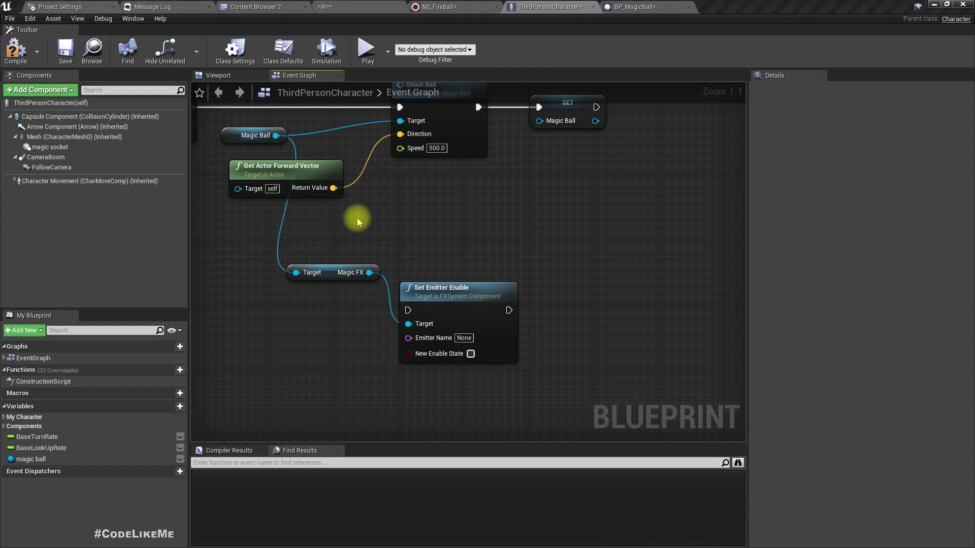
# Switch to the browser and examine the Unreal Engine forum thread about Niagara's Set Emitter Enable node
pyautogui.hotkey('alt', 'Tab')
pyautogui.click(435, 7)
pyautogui.scroll(-1, 514, 482)
pyautogui.scroll(3, 514, 484)
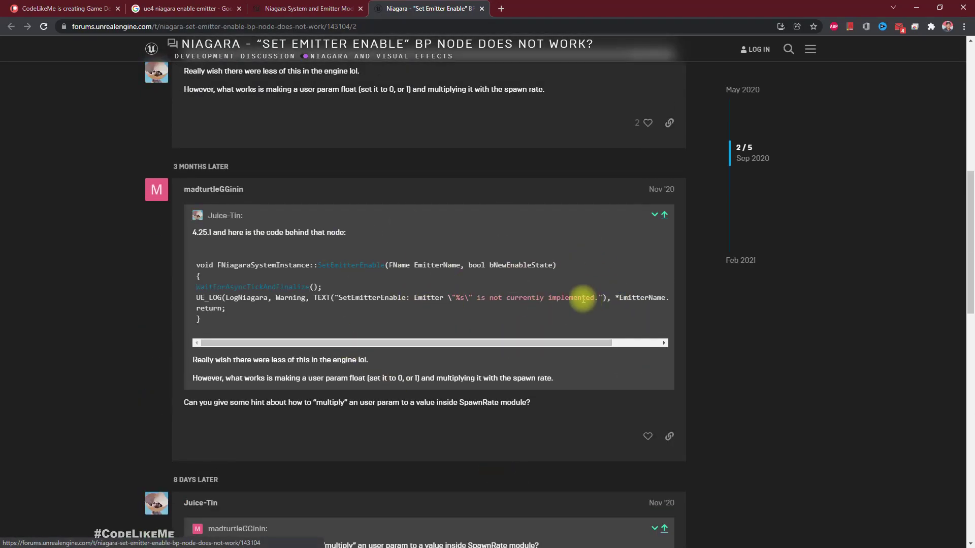
# Return to the ThirdPersonCharacter event graph and delete the Magic FX and Set Emitter Enable nodes
pyautogui.hotkey('alt', 'Tab')
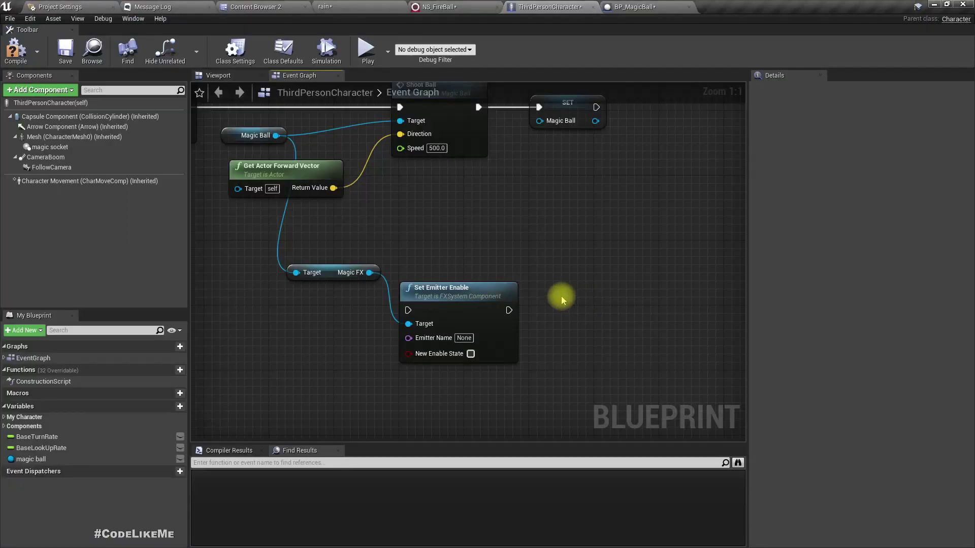
pyautogui.moveTo(330, 237); pyautogui.dragTo(456, 302)
pyautogui.press('Delete')
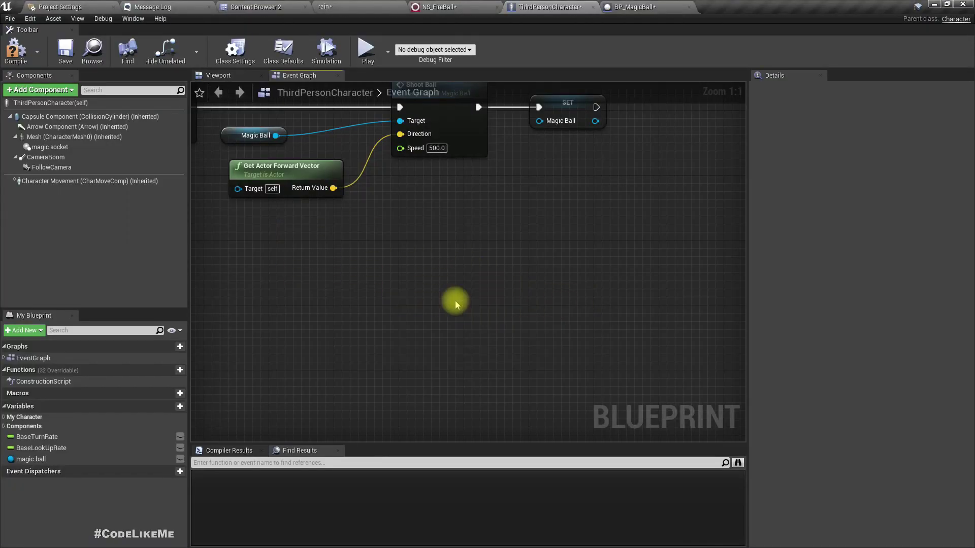
# In NS_FireBall, add a float user parameter named SummonRate
pyautogui.click(442, 7)
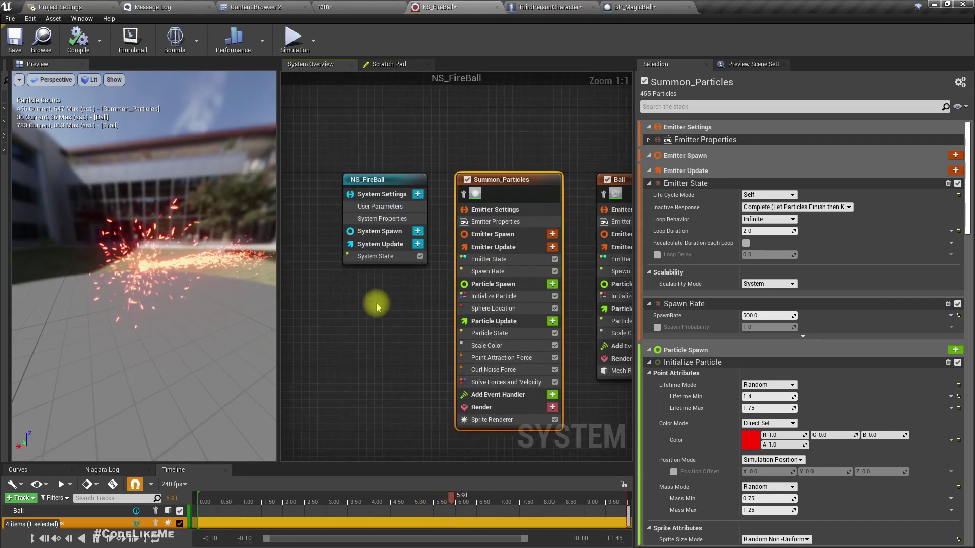
pyautogui.click(380, 207)
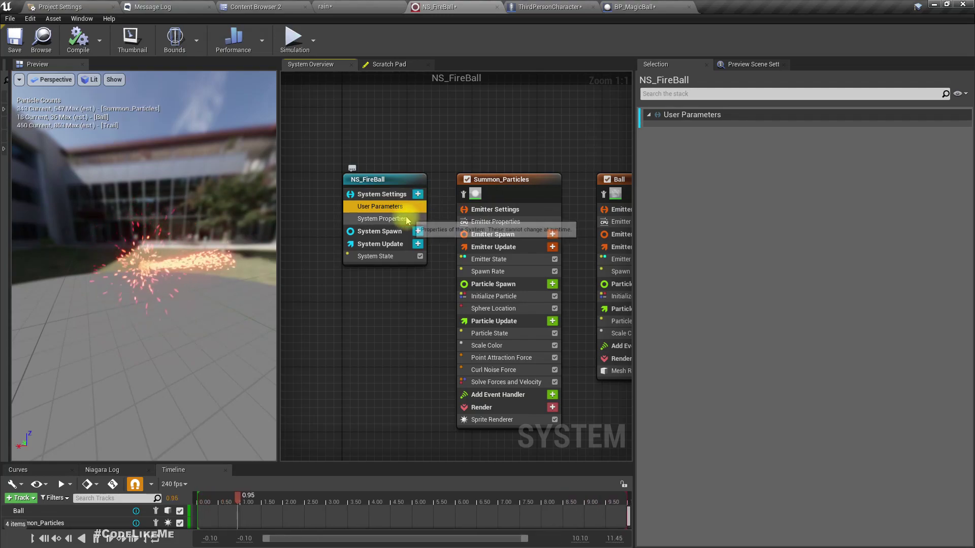
pyautogui.click(417, 194)
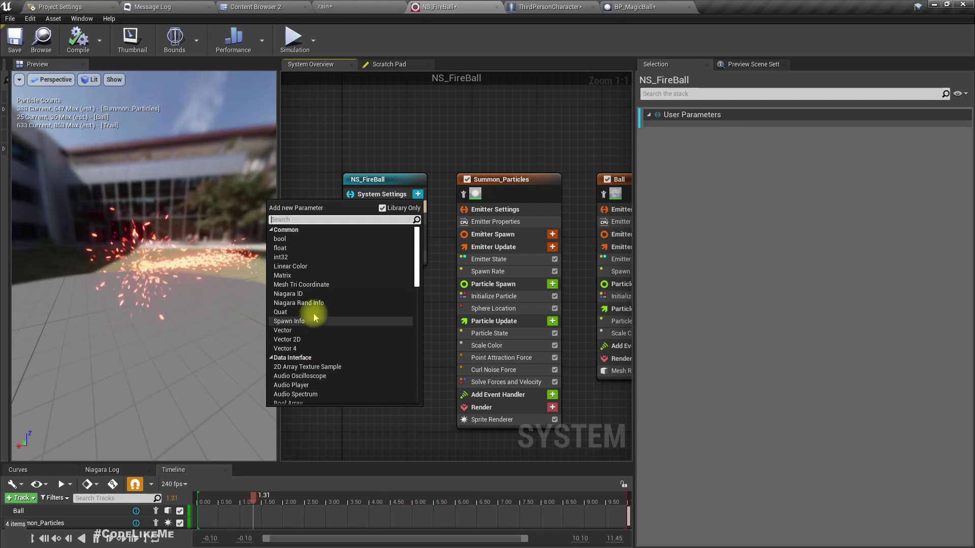
pyautogui.click(306, 249)
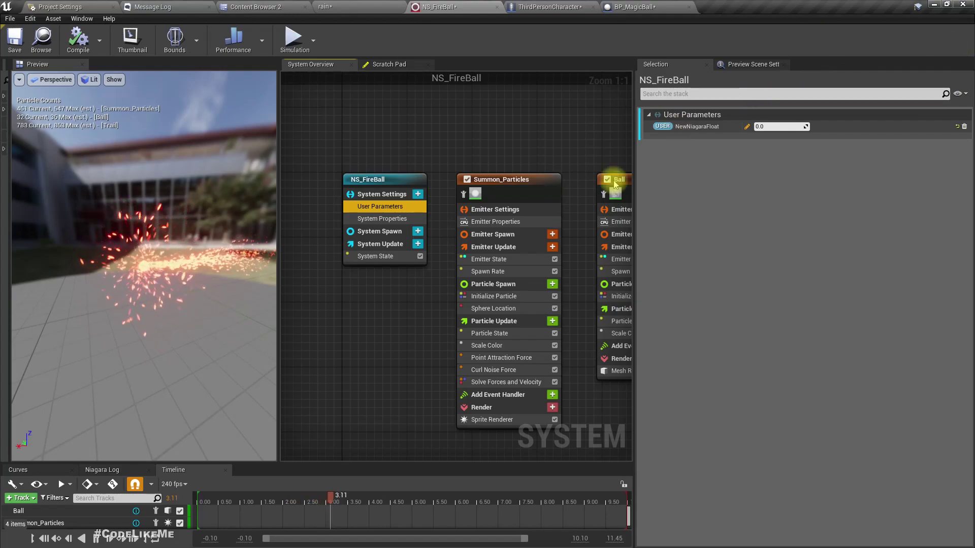
pyautogui.click(752, 128)
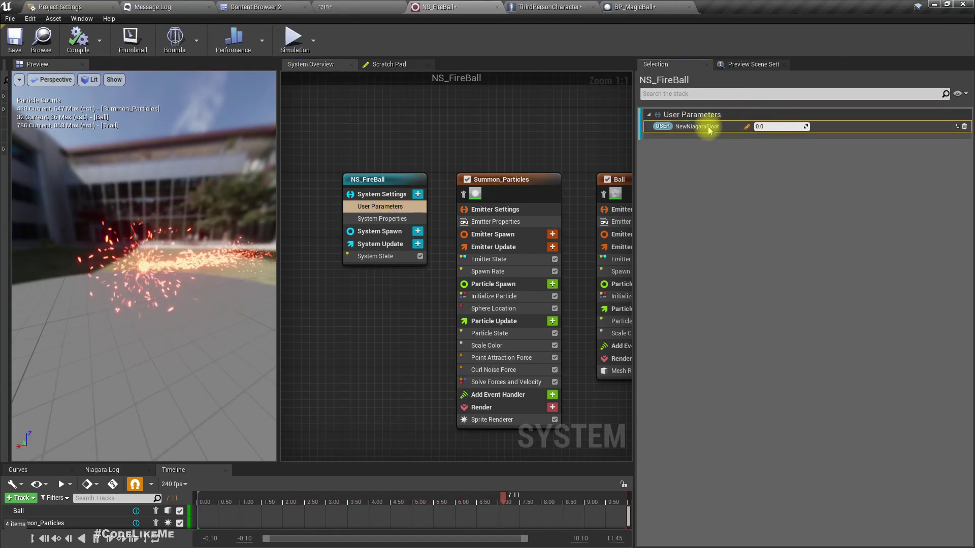
pyautogui.write('SummonRate')
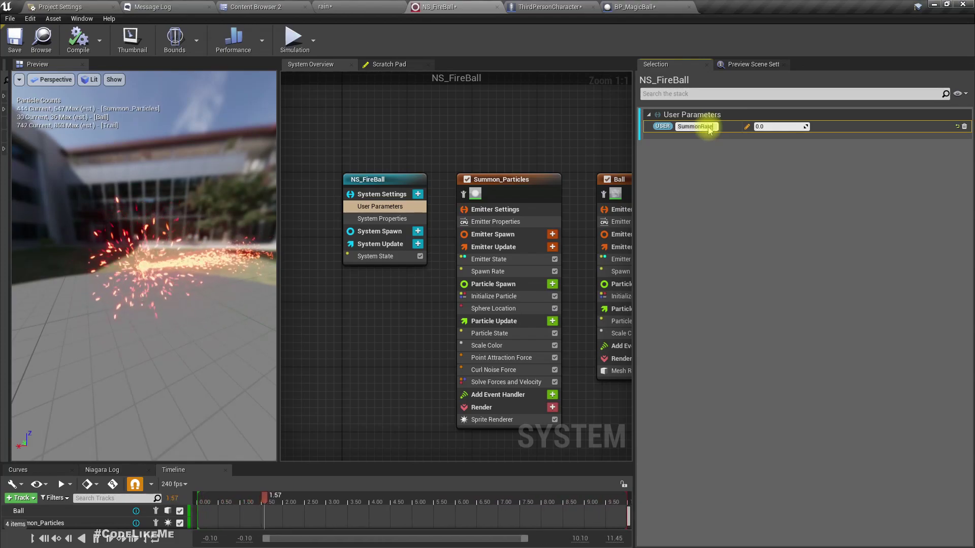
pyautogui.press('Return')
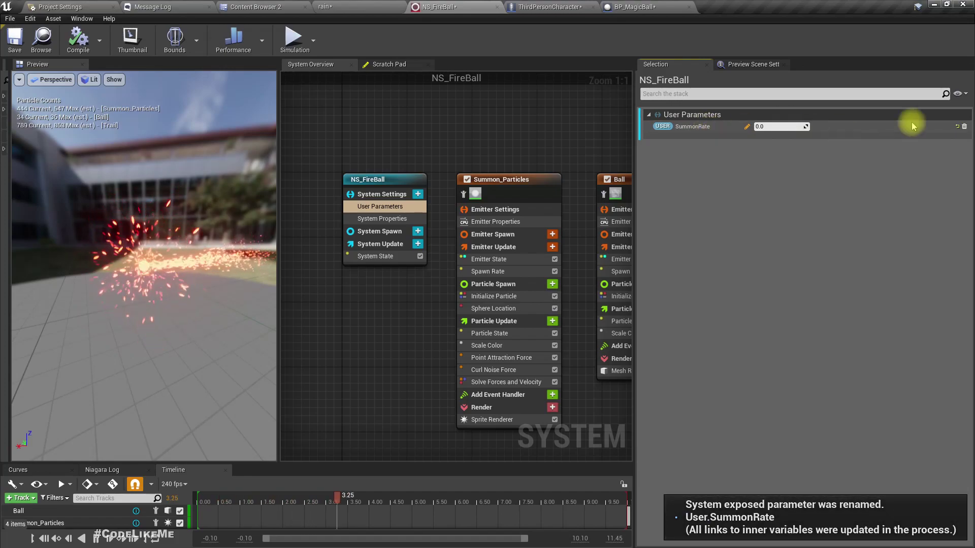
# Add a second float user parameter named TrailRate and set the SummonRate parameter to 1.0
pyautogui.click(420, 197)
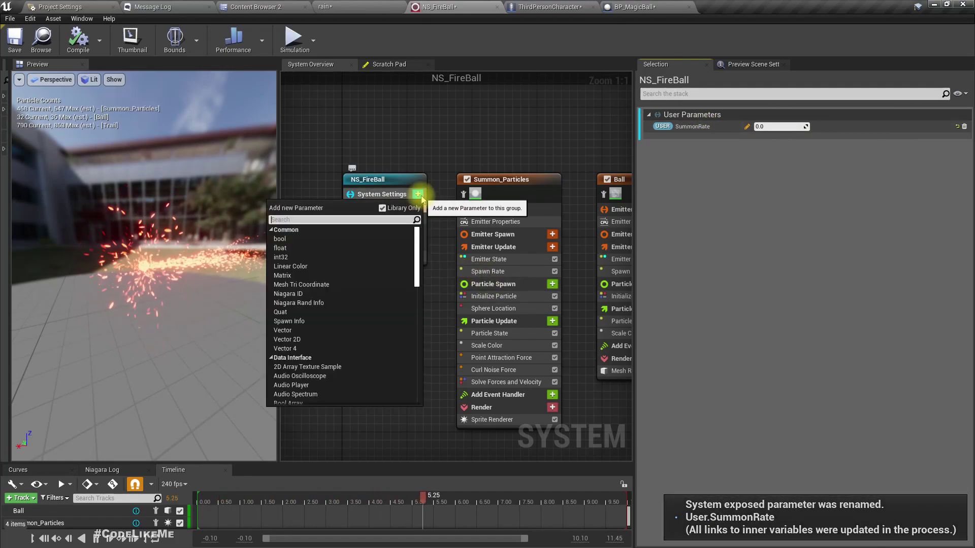
pyautogui.click(287, 248)
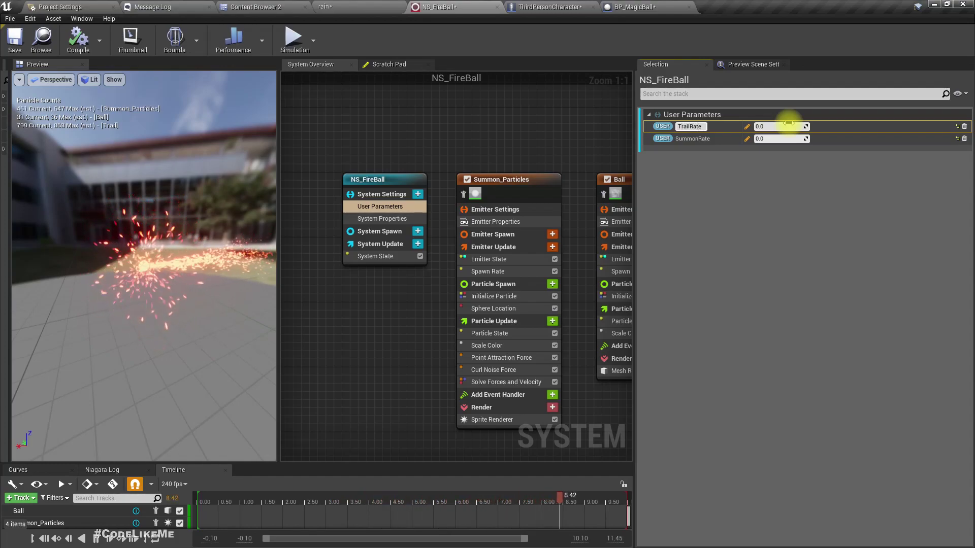
pyautogui.press('Return')
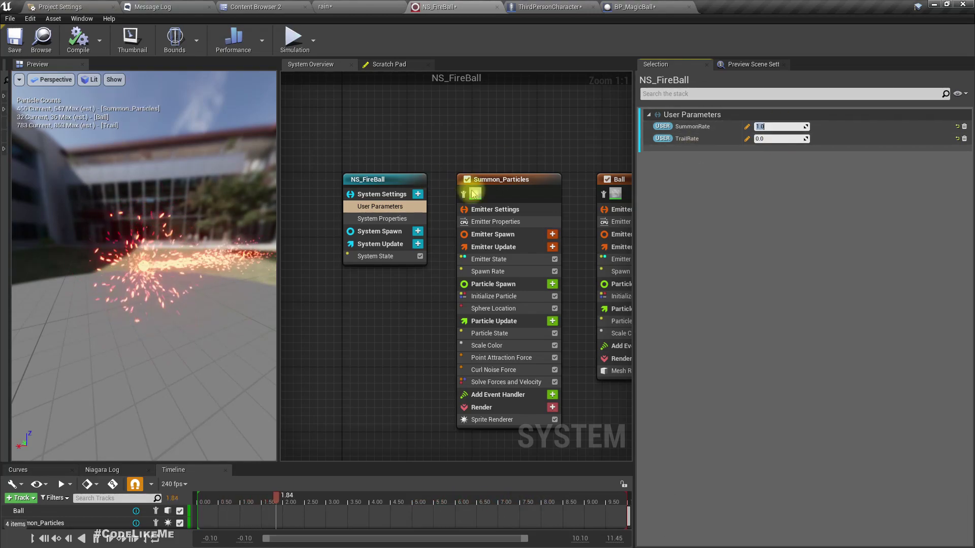
# Replace the Trail emitter's SpawnRate value with a Multiply Float dynamic input
pyautogui.moveTo(537, 126); pyautogui.dragTo(348, 123, button='right')
pyautogui.click(561, 177)
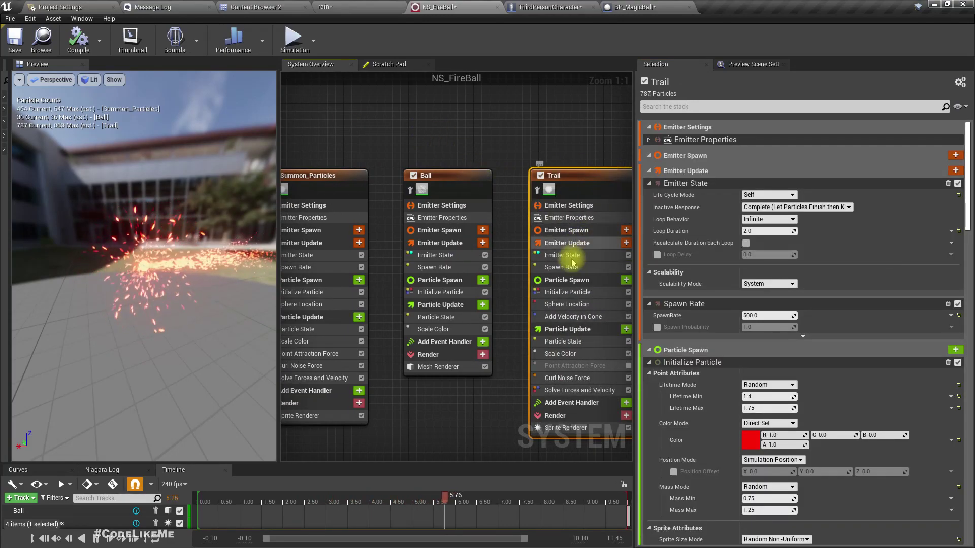
pyautogui.click(558, 267)
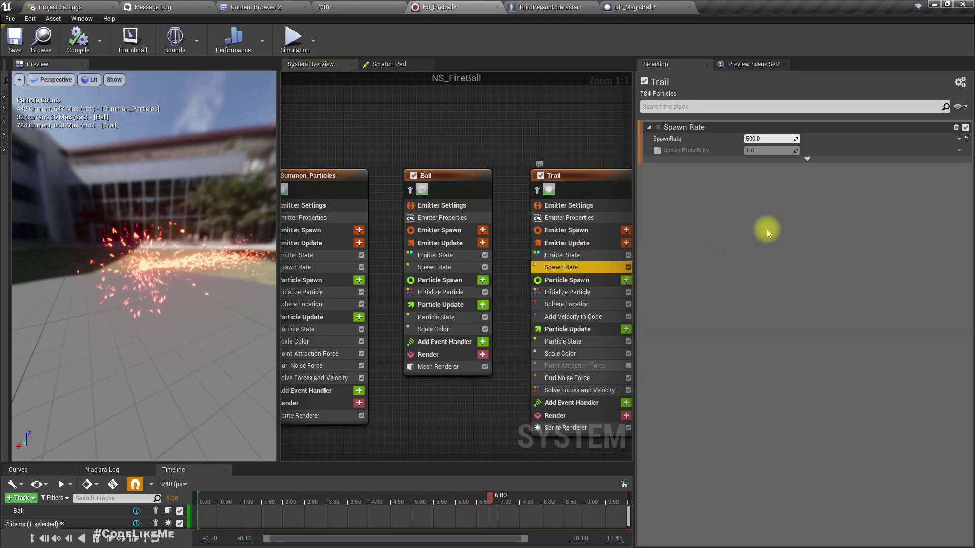
pyautogui.click(968, 138)
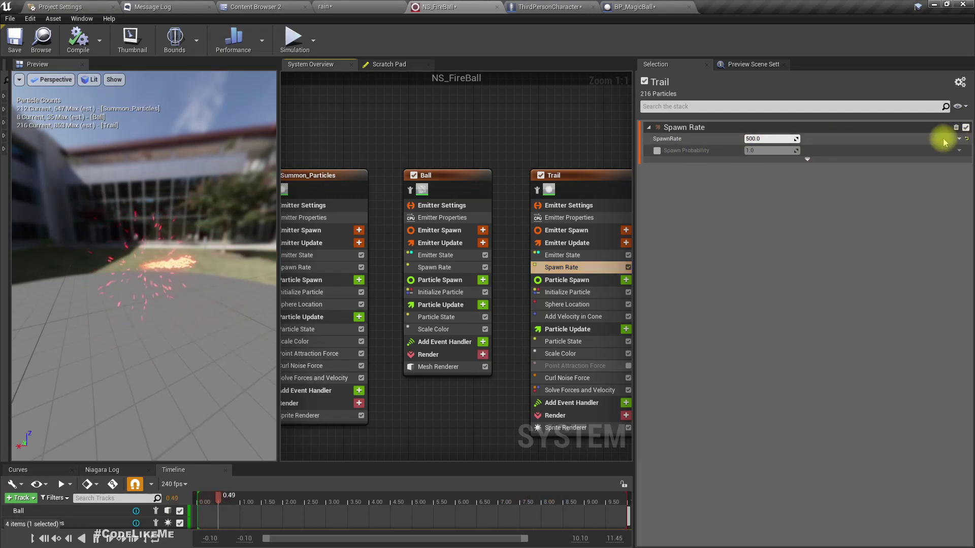
pyautogui.click(959, 139)
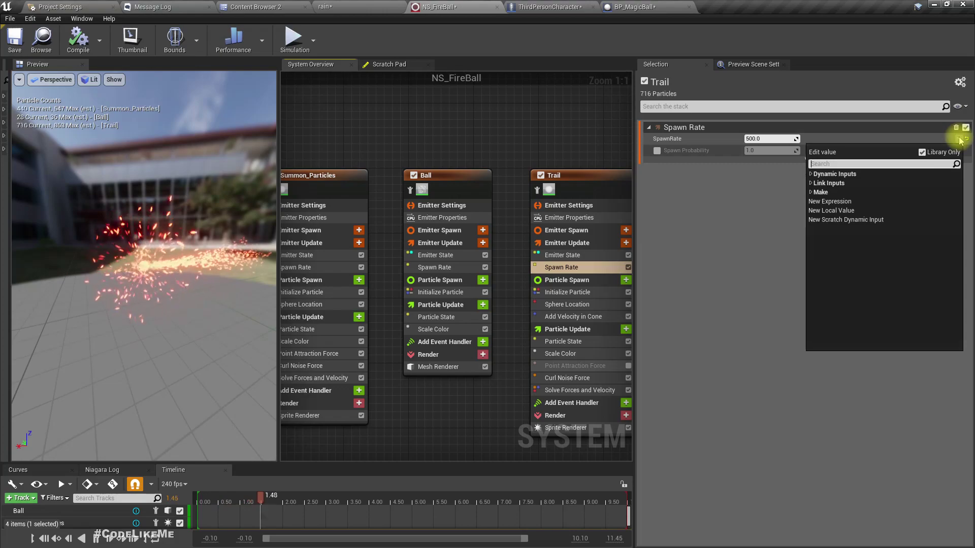
pyautogui.click(815, 174)
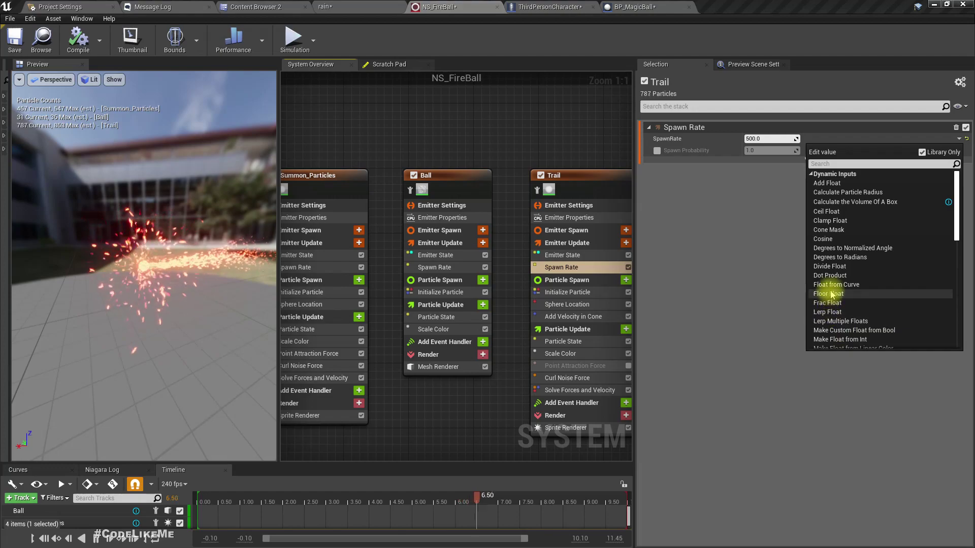
pyautogui.scroll(-2, 834, 245)
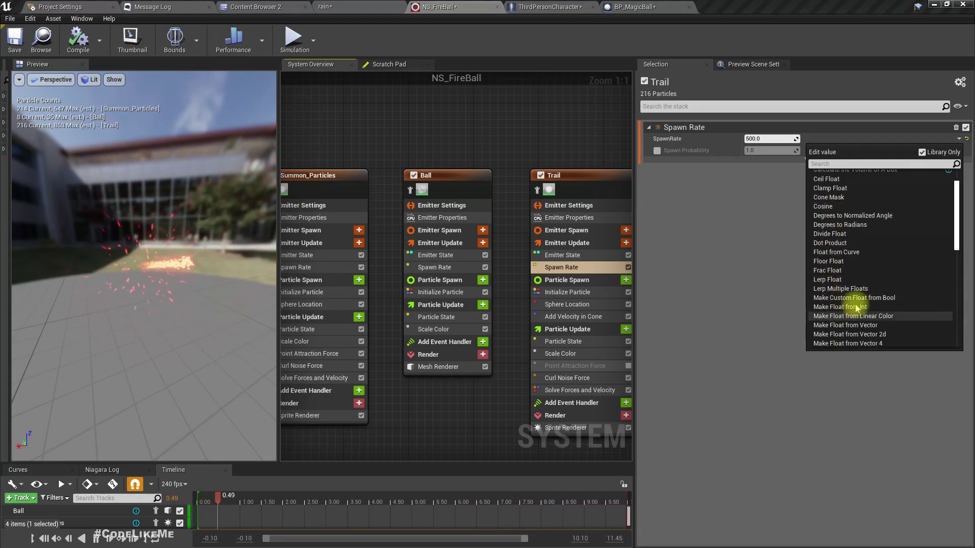
pyautogui.scroll(-4, 836, 305)
pyautogui.click(831, 325)
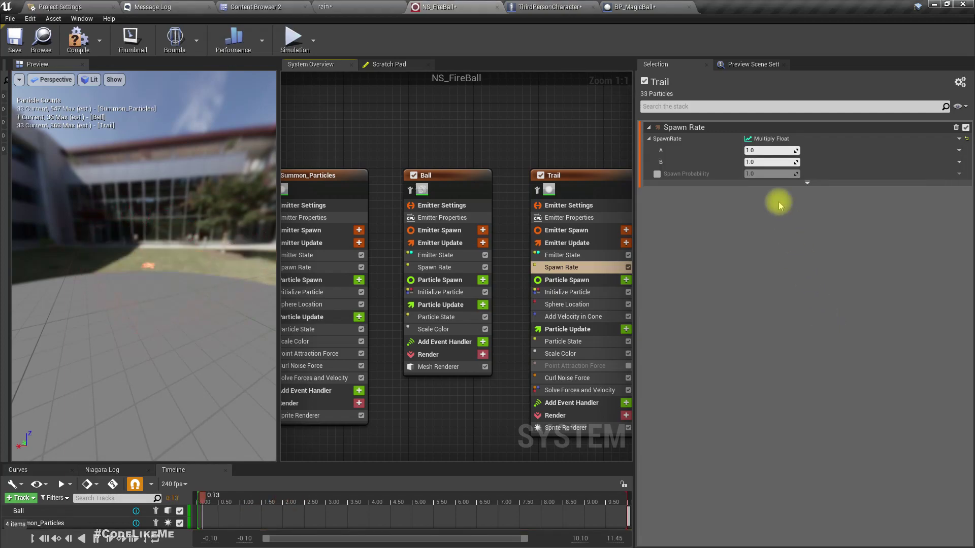
# Link input B of the Trail emitter's SpawnRate multiplication to the TrailRate user parameter
pyautogui.click(959, 162)
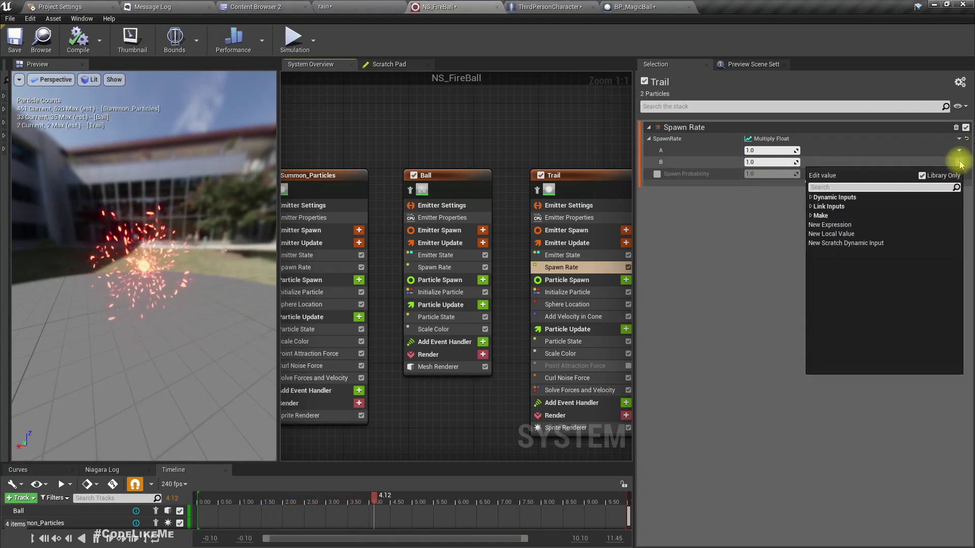
pyautogui.click(811, 206)
pyautogui.click(815, 243)
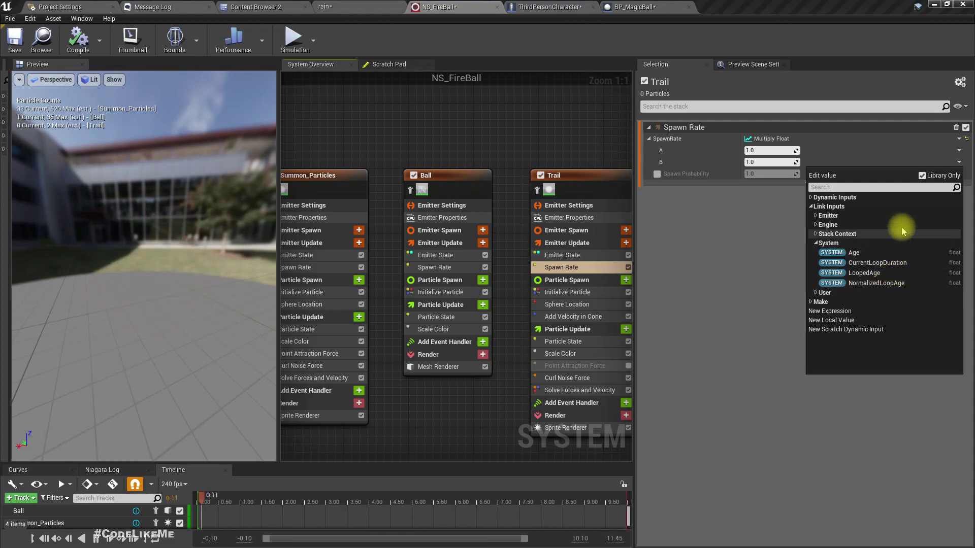
pyautogui.click(816, 294)
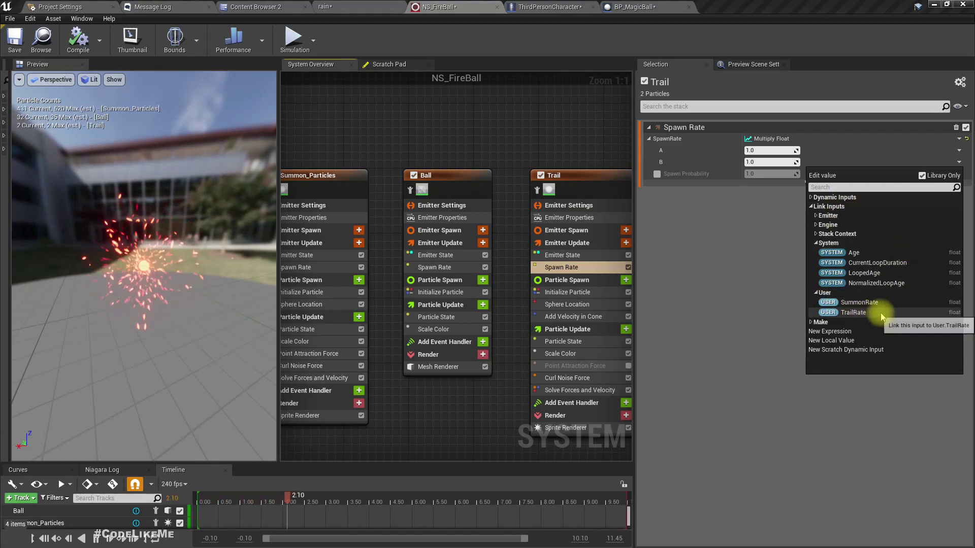
pyautogui.click(858, 312)
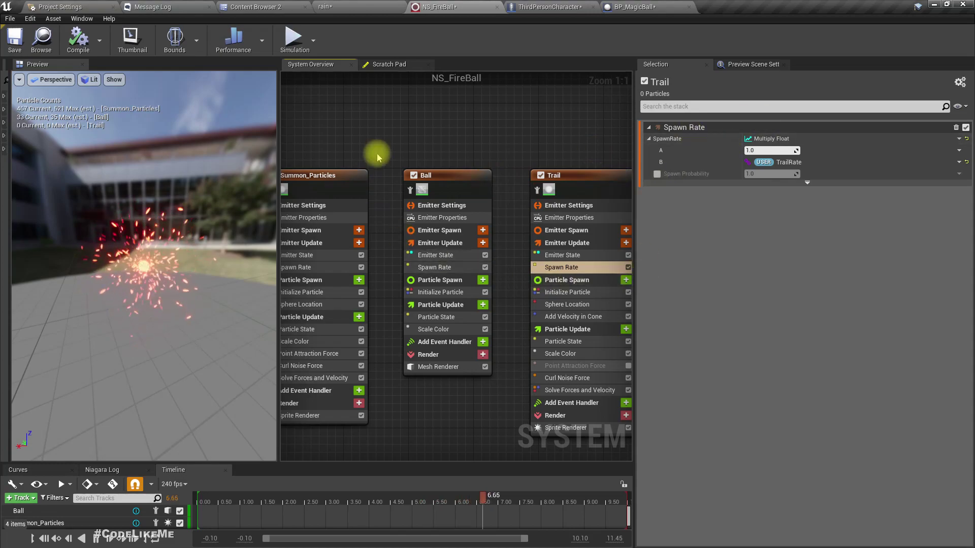
# Replace the Summon_Particles emitter's SpawnRate value with a Multiply Float dynamic input
pyautogui.moveTo(377, 152); pyautogui.dragTo(505, 142, button='right')
pyautogui.click(440, 263)
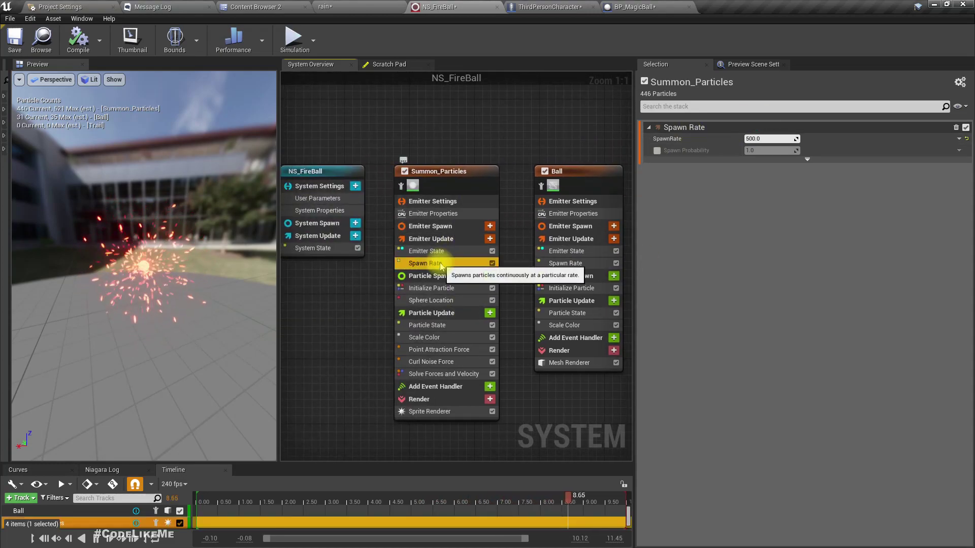
pyautogui.click(960, 139)
pyautogui.click(812, 183)
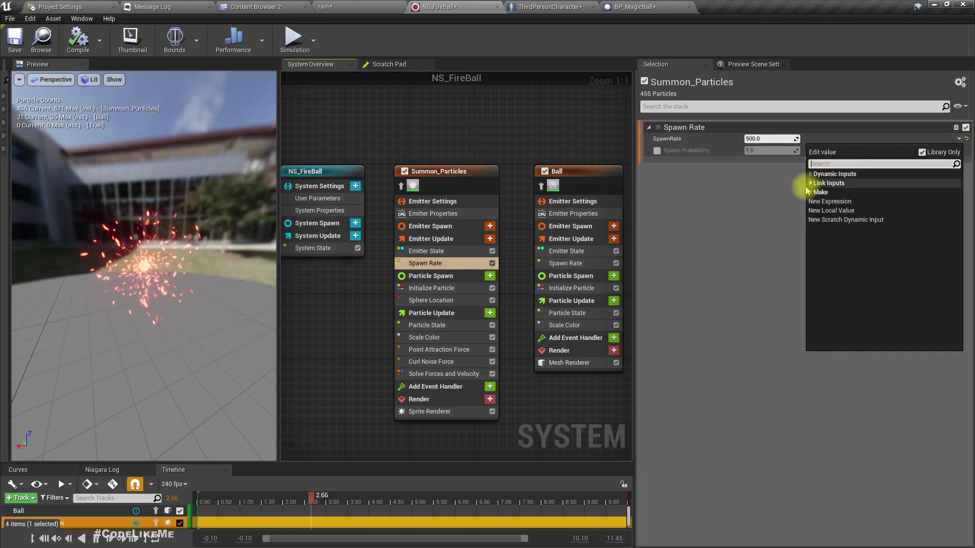
pyautogui.click(813, 176)
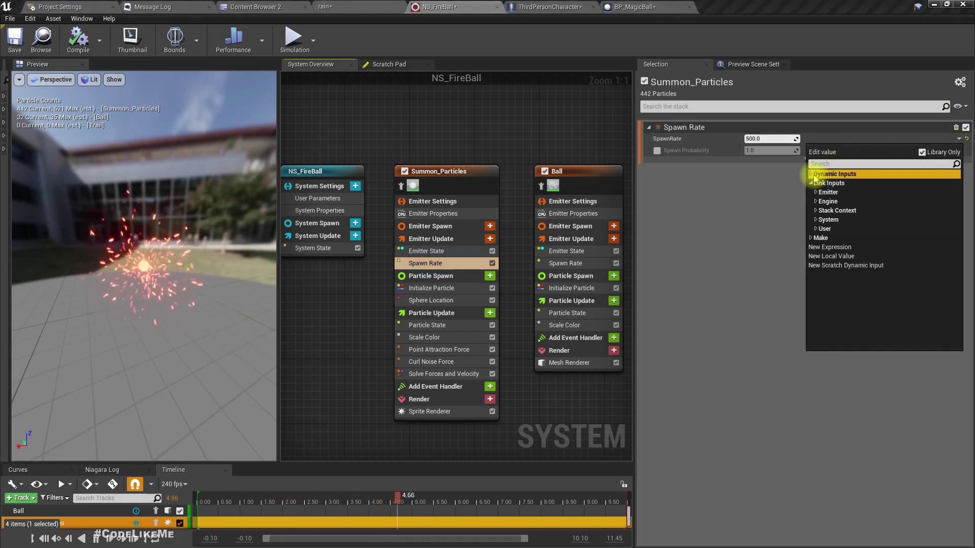
pyautogui.click(812, 174)
pyautogui.scroll(-2, 874, 309)
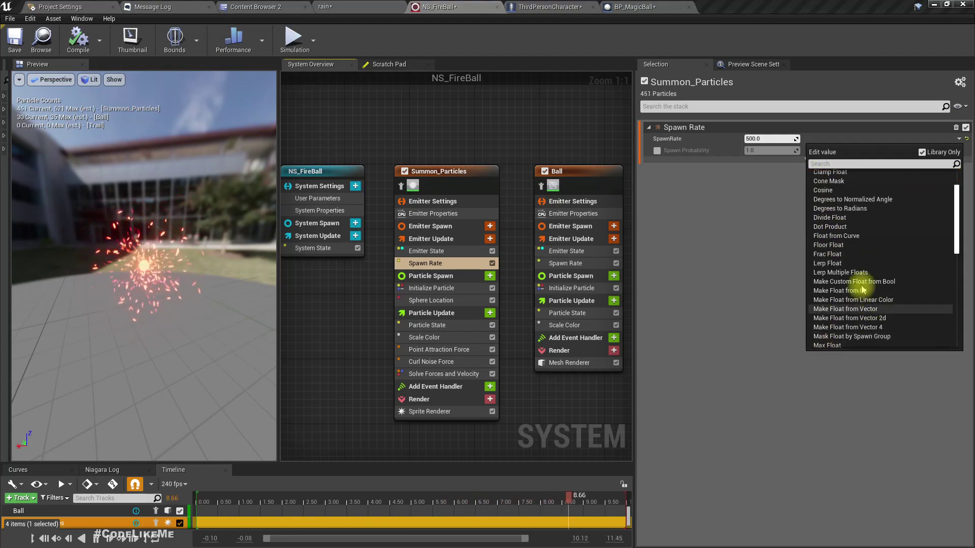
pyautogui.scroll(-2, 857, 269)
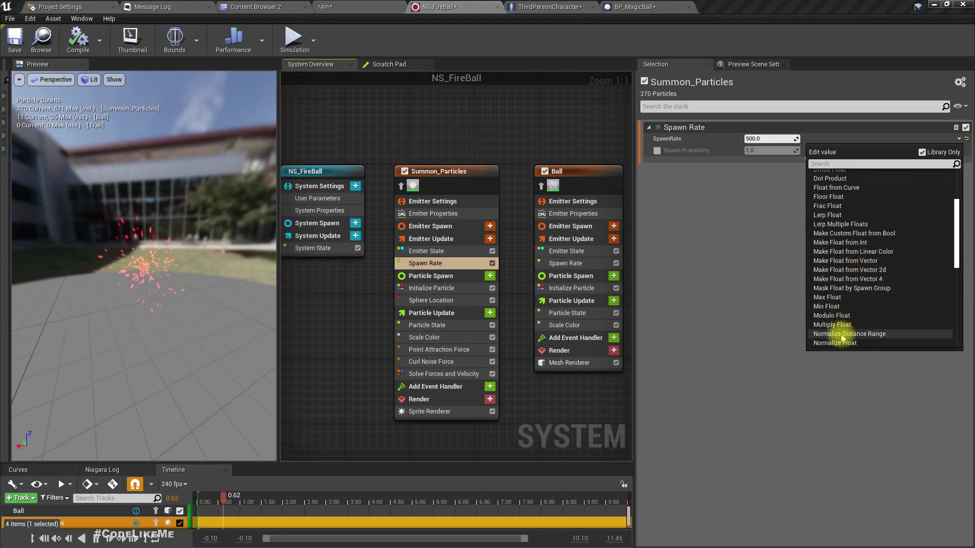
pyautogui.click(840, 329)
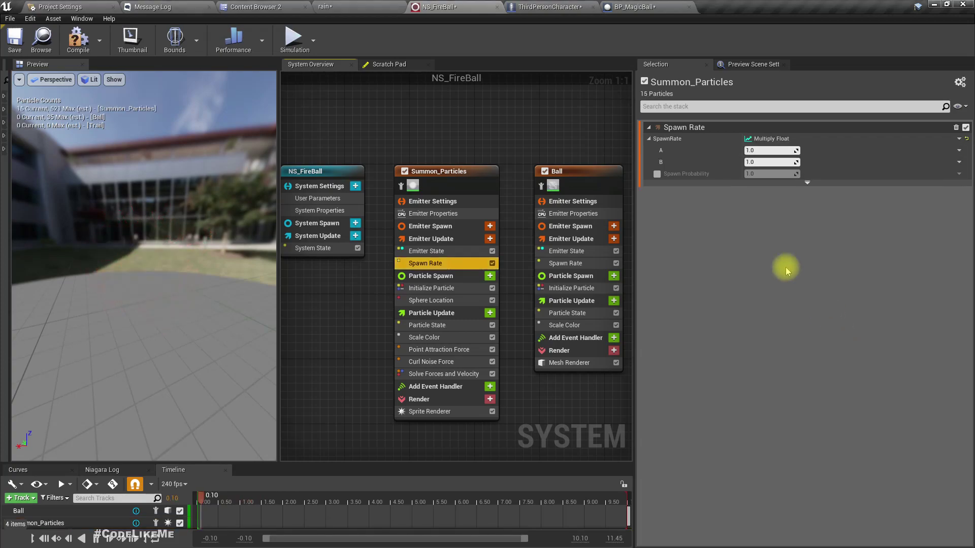
# Link input B of the Summon_Particles SpawnRate multiplication to the SummonRate user parameter
pyautogui.click(959, 162)
pyautogui.click(811, 207)
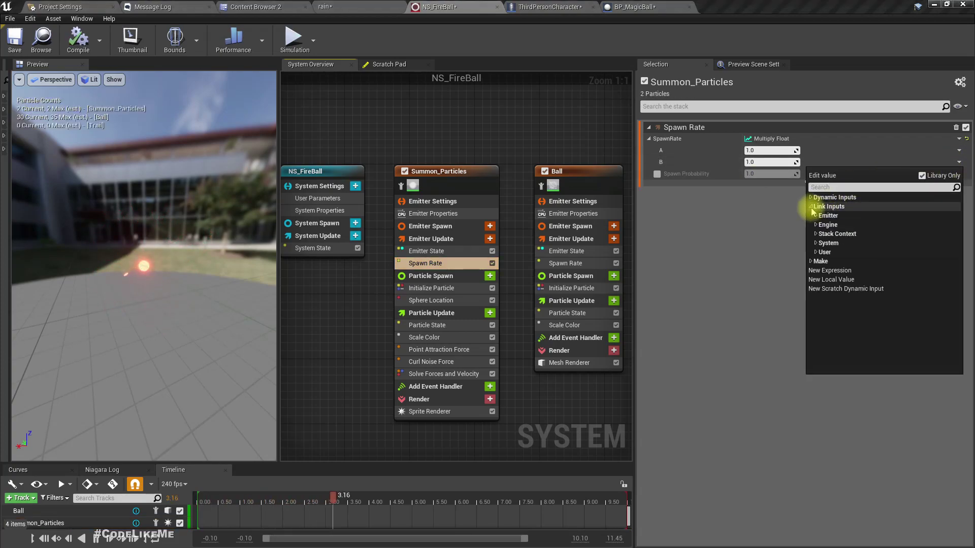
pyautogui.click(817, 254)
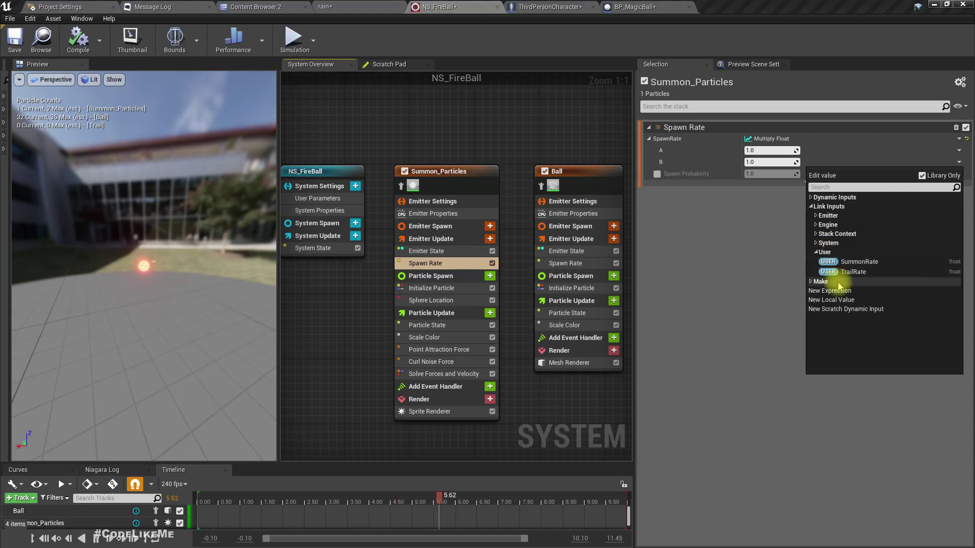
pyautogui.click(861, 261)
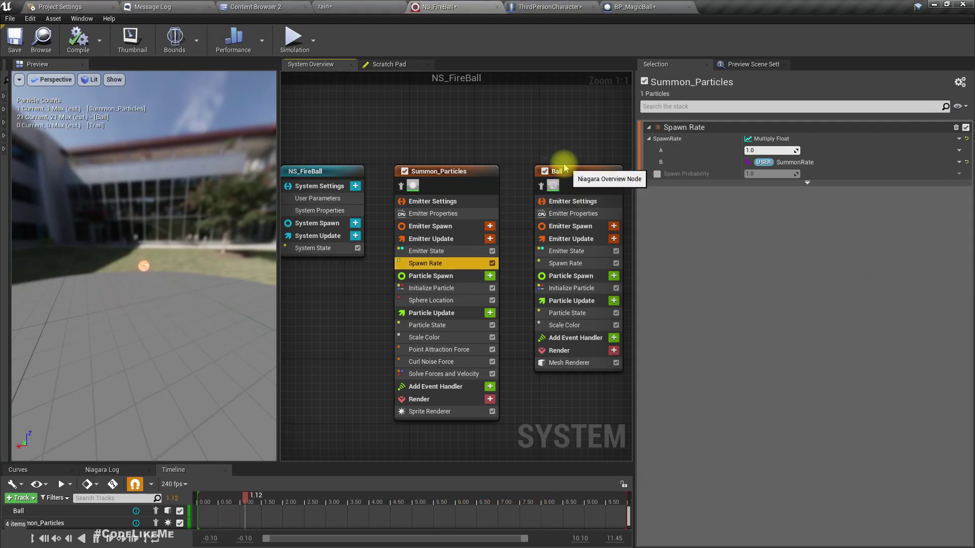
# Set input A of the Summon_Particles SpawnRate multiplication to 500 and save the system
pyautogui.moveTo(512, 114); pyautogui.dragTo(447, 124, button='right')
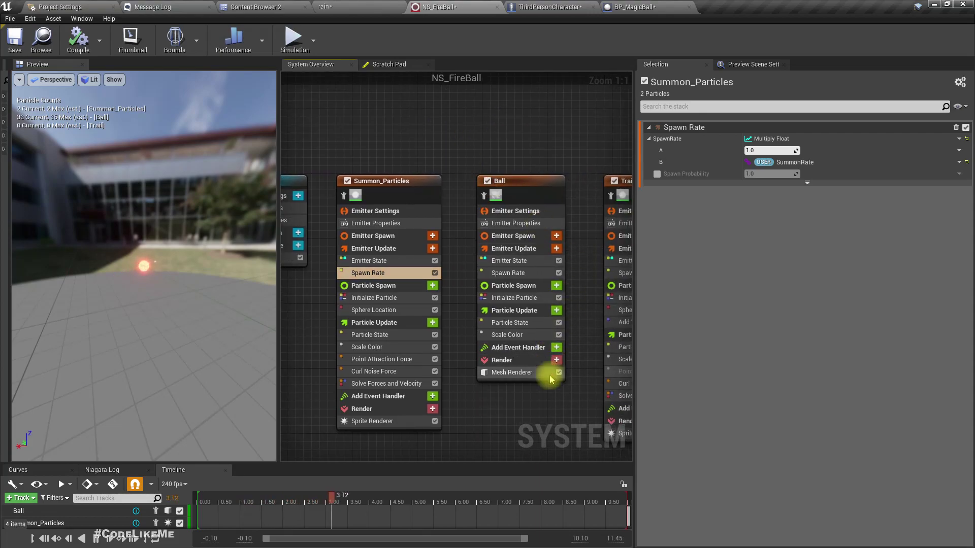
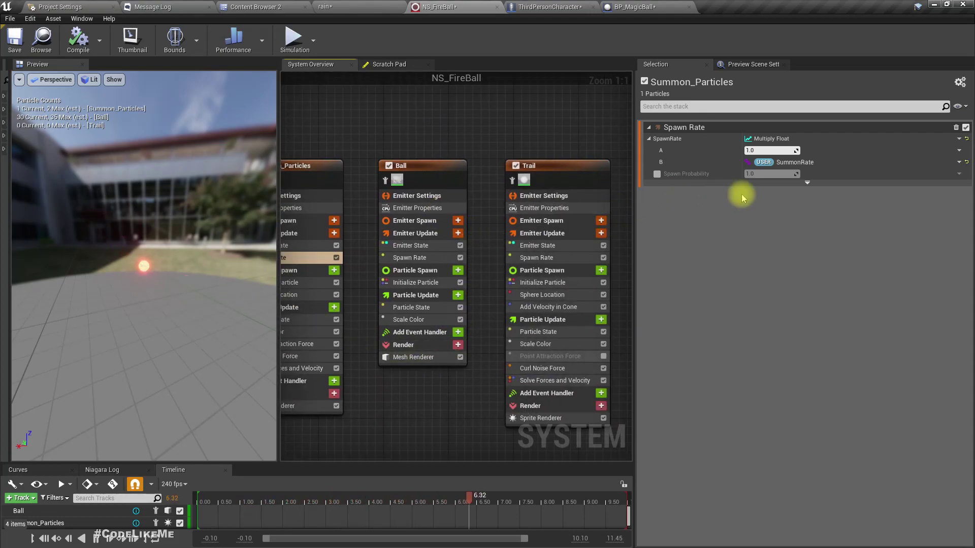
pyautogui.click(778, 151)
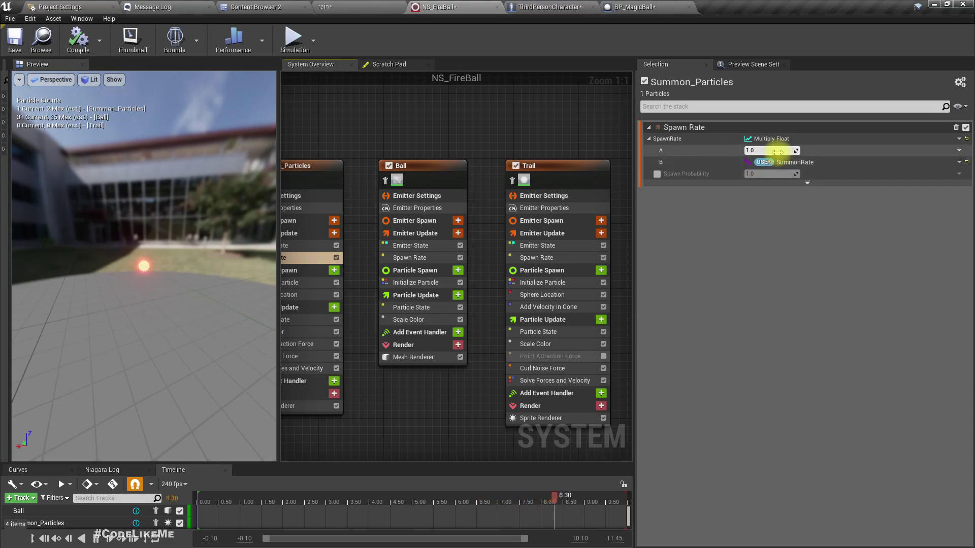
pyautogui.write('500')
pyautogui.press('Return')
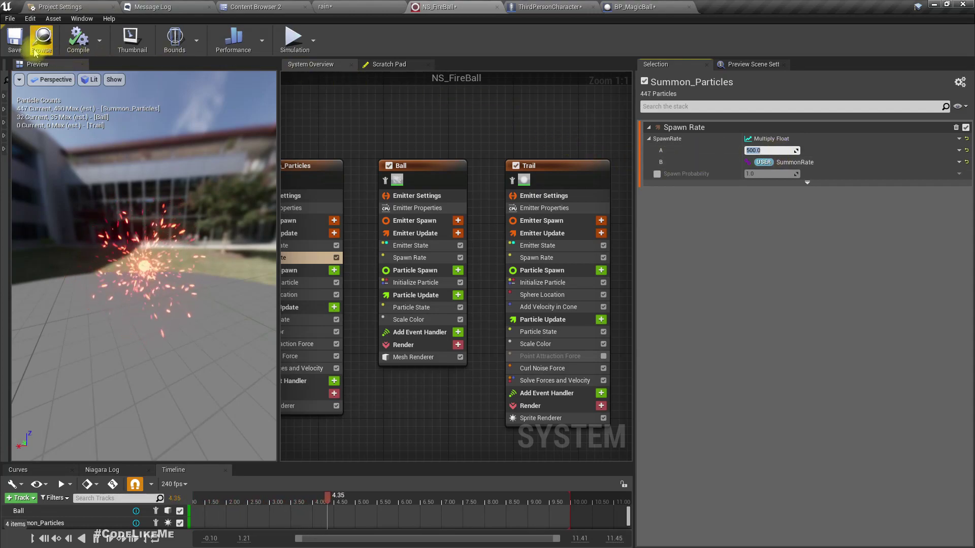
pyautogui.click(20, 45)
# Set input A of the Trail emitter's SpawnRate multiplication to 200
pyautogui.moveTo(557, 115); pyautogui.dragTo(486, 136, button='right')
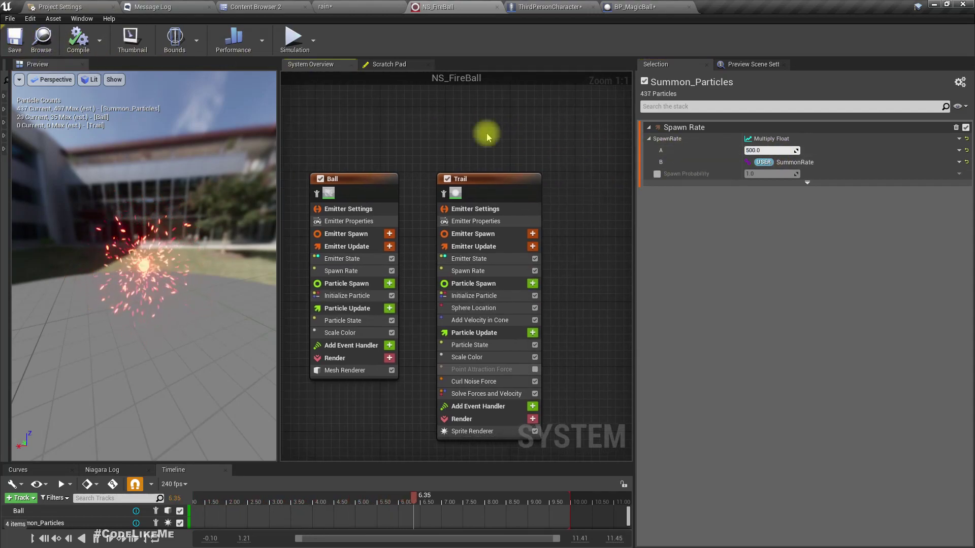
pyautogui.click(425, 260)
pyautogui.click(773, 151)
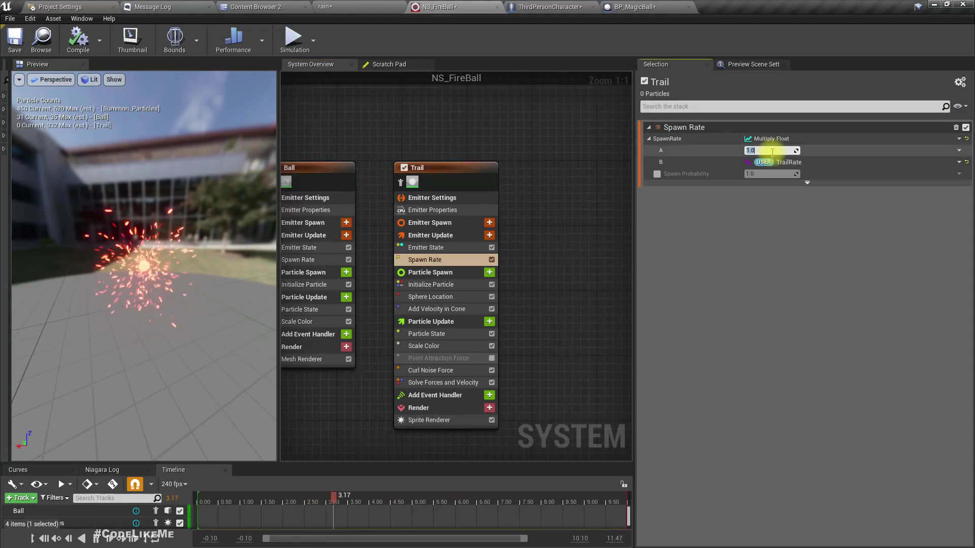
pyautogui.write('200')
pyautogui.press('Return')
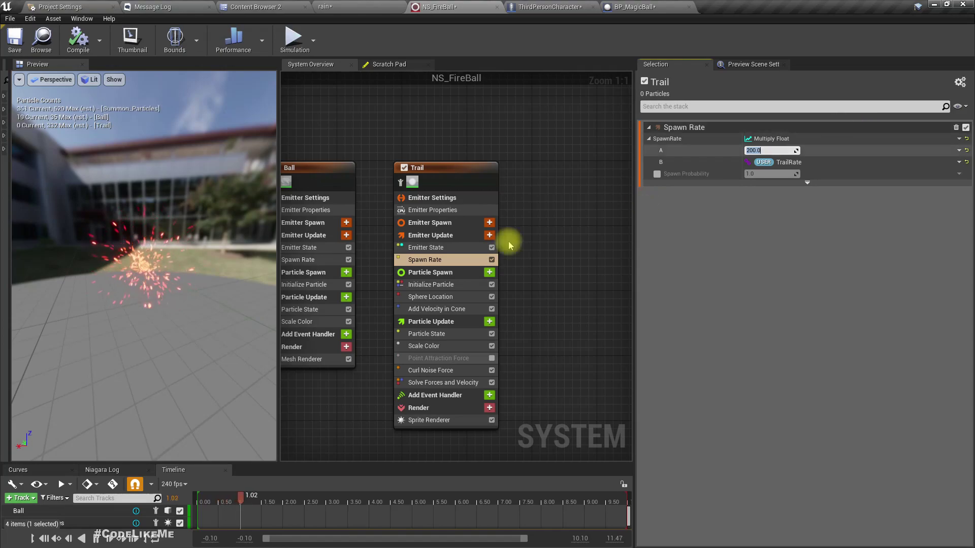
# Test the trail in the preview with the TrailRate user parameter at 1, 2, 5, 0 and again 1
pyautogui.moveTo(403, 133); pyautogui.dragTo(766, 103, button='right')
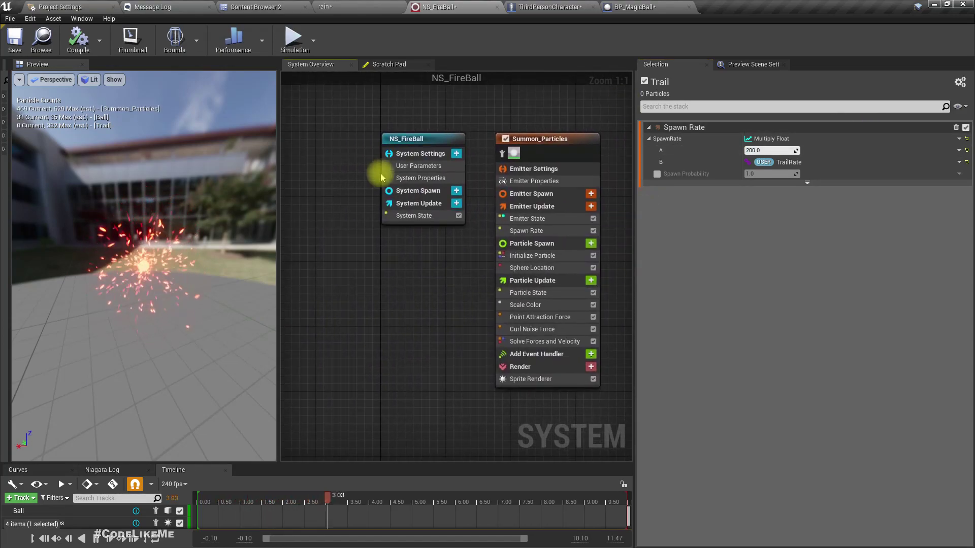
pyautogui.click(419, 165)
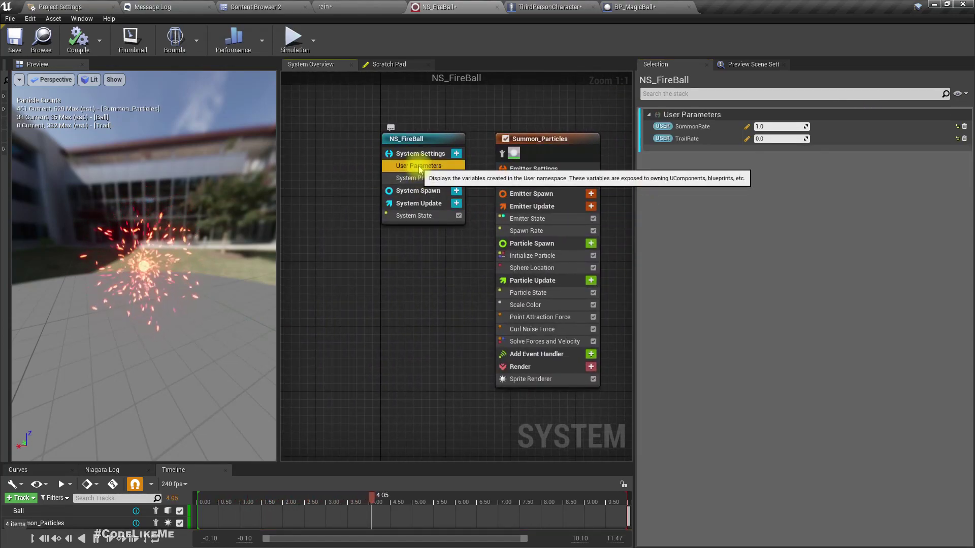
pyautogui.click(774, 141)
pyautogui.write('1')
pyautogui.press('Return')
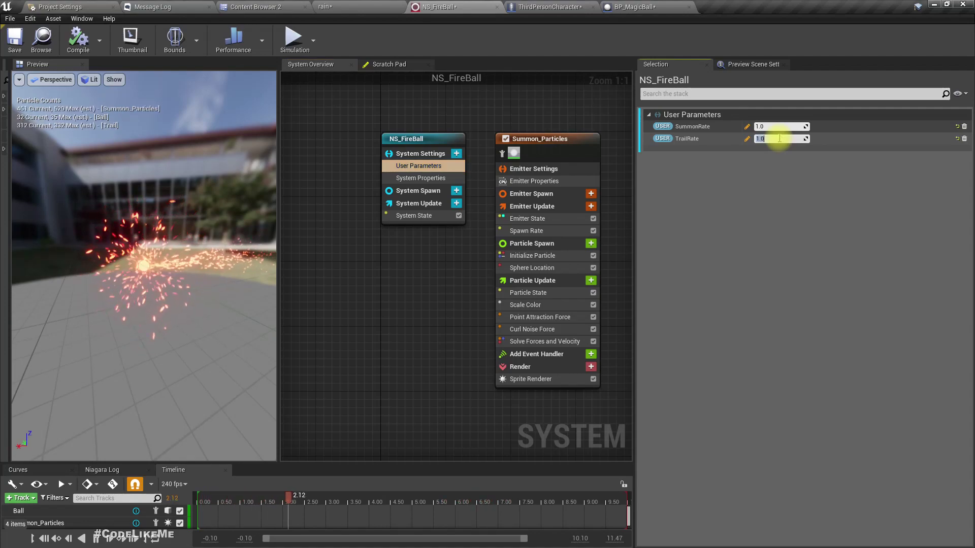
pyautogui.write('2')
pyautogui.press('Return')
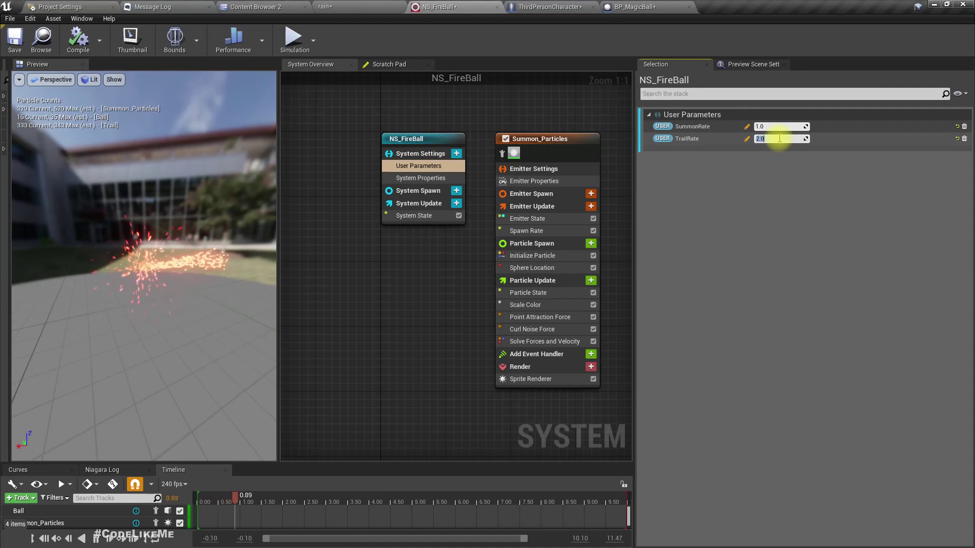
pyautogui.press('Return')
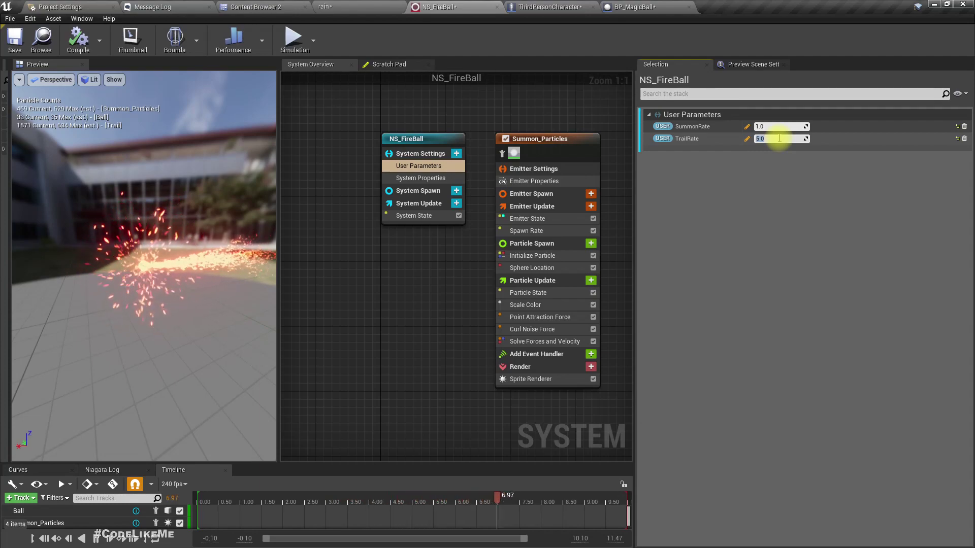
pyautogui.write('0')
pyautogui.press('Return')
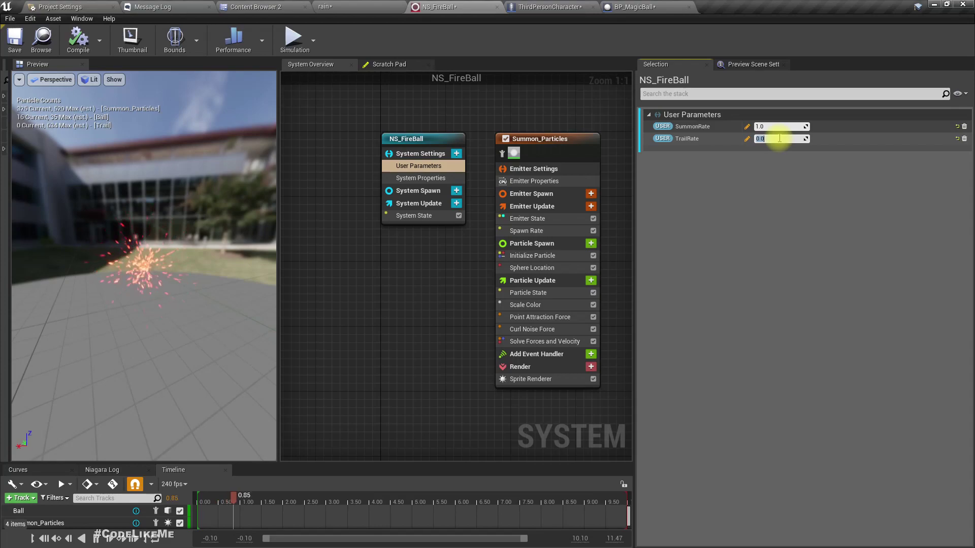
pyautogui.write('1')
pyautogui.press('Return')
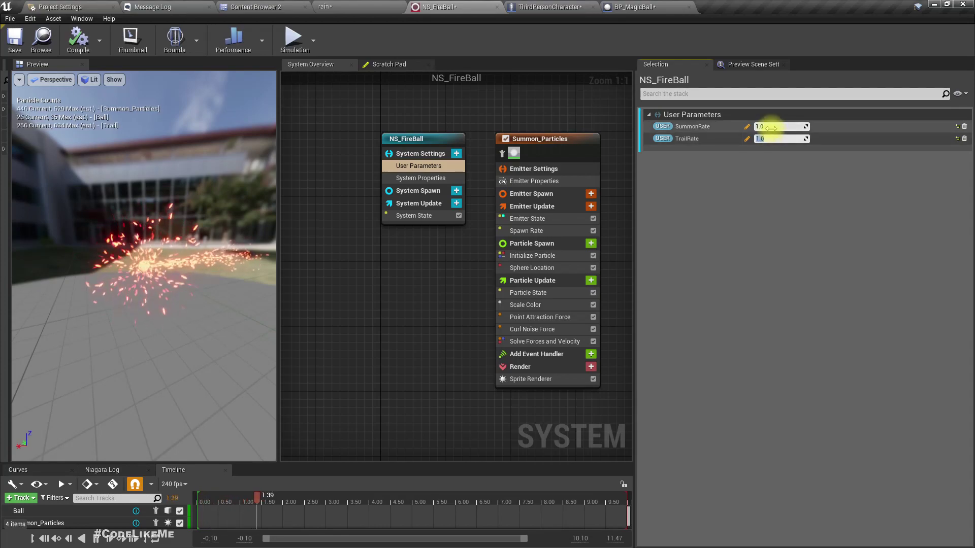
# Test the summon particles by setting the SummonRate user parameter to 0 and back to 1
pyautogui.click(771, 130)
pyautogui.write('0')
pyautogui.press('Return')
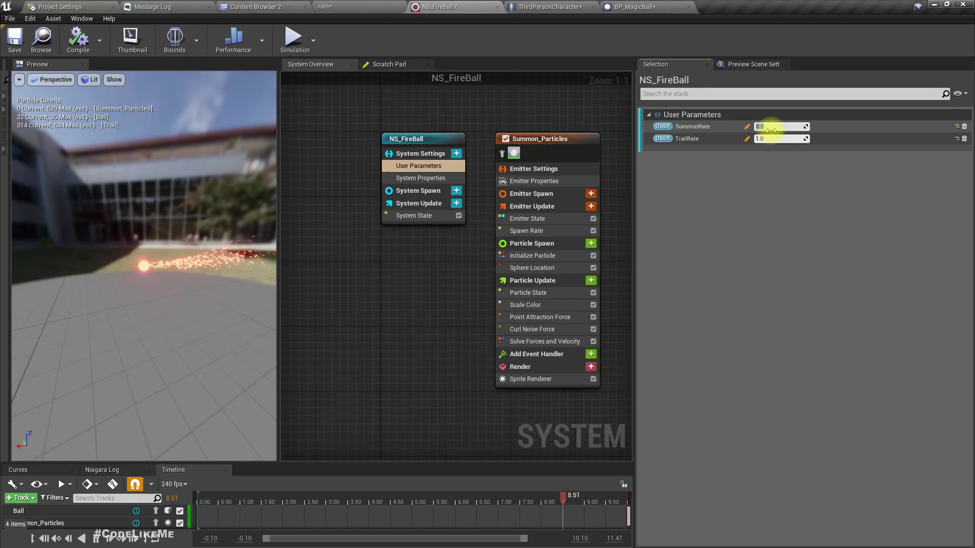
pyautogui.write('1')
pyautogui.press('Return')
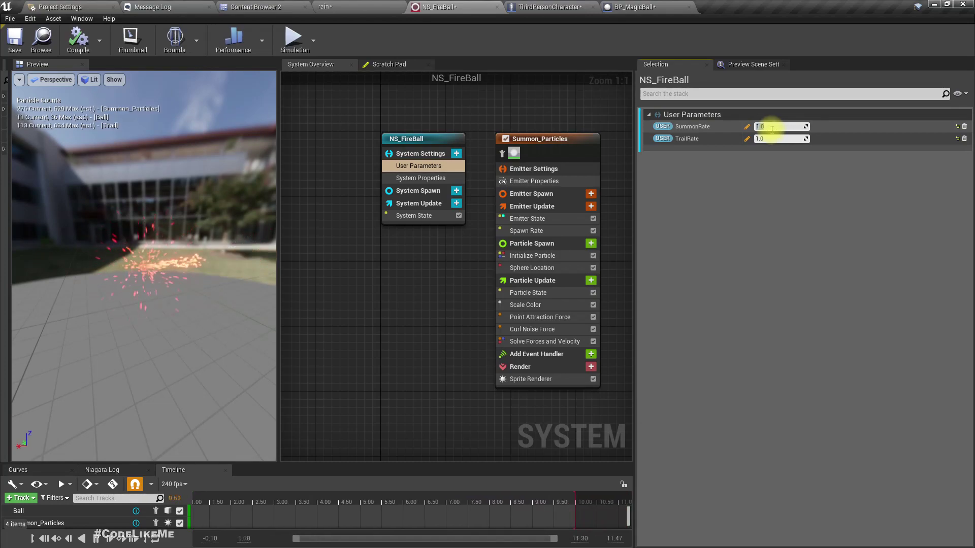
# Set the TrailRate user parameter's default value to 0
pyautogui.click(772, 137)
pyautogui.write('0')
pyautogui.press('Return')
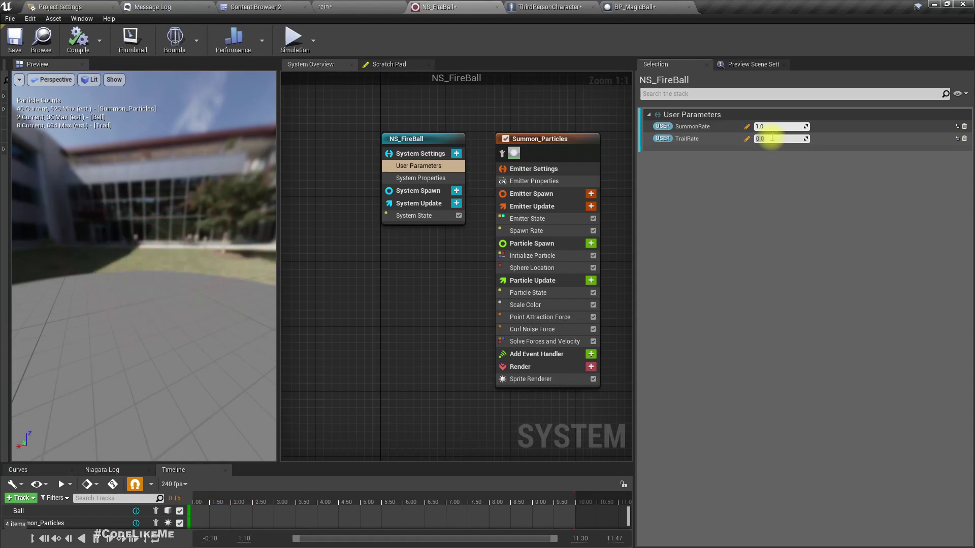
# In the BP_MagicBall event graph, raise the SetActorRotation node slightly and make room between it and the Delay node
pyautogui.click(632, 6)
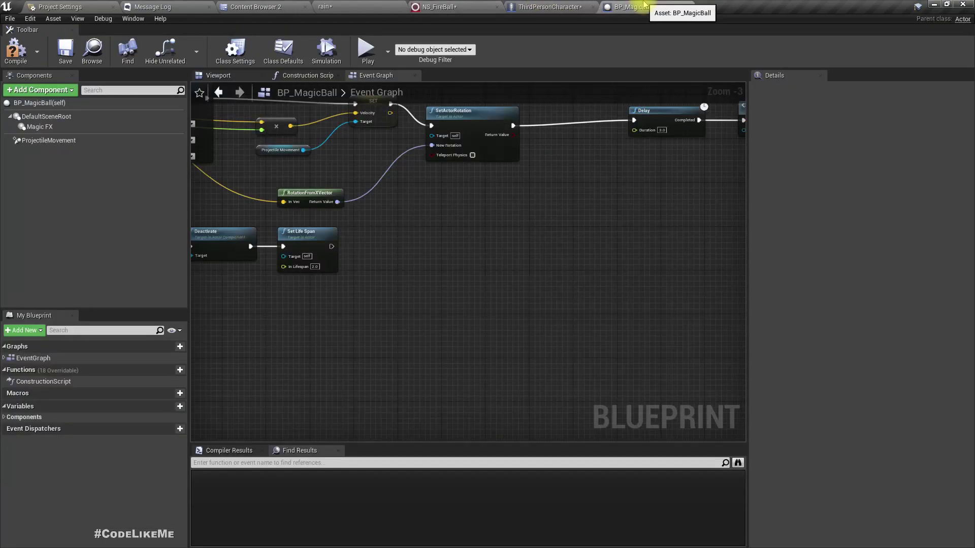
pyautogui.scroll(-5, 424, 217)
pyautogui.scroll(3, 267, 211)
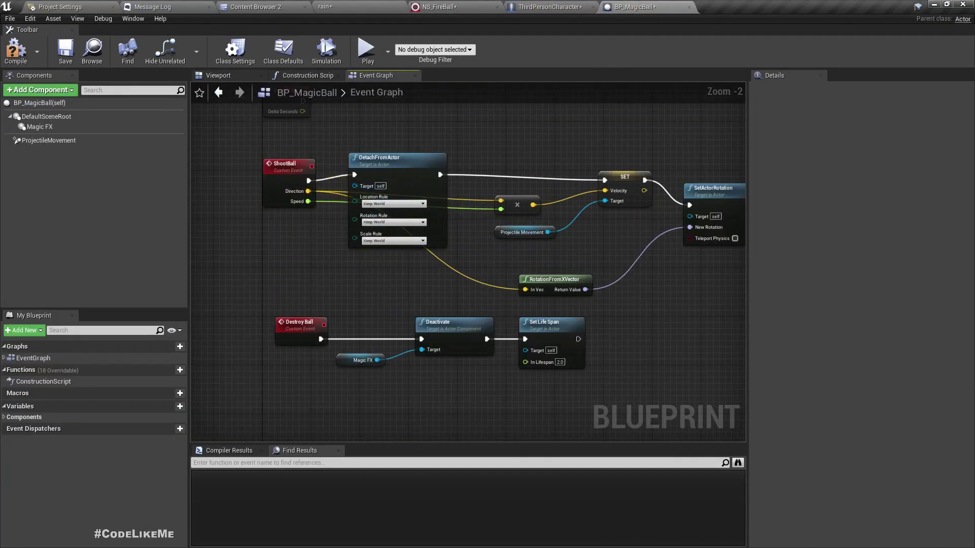
pyautogui.scroll(3, 212, 253)
pyautogui.moveTo(392, 188); pyautogui.dragTo(397, 171)
pyautogui.moveTo(579, 282); pyautogui.dragTo(417, 288, button='right')
pyautogui.moveTo(645, 248); pyautogui.dragTo(594, 181)
pyautogui.moveTo(517, 203); pyautogui.dragTo(579, 185, button='right')
# Add a Magic FX reference to the BP_MagicBall event graph and create a Set Niagara Variable (Float) node targeting it
pyautogui.moveTo(39, 126); pyautogui.dragTo(498, 246)
pyautogui.write('set ni')
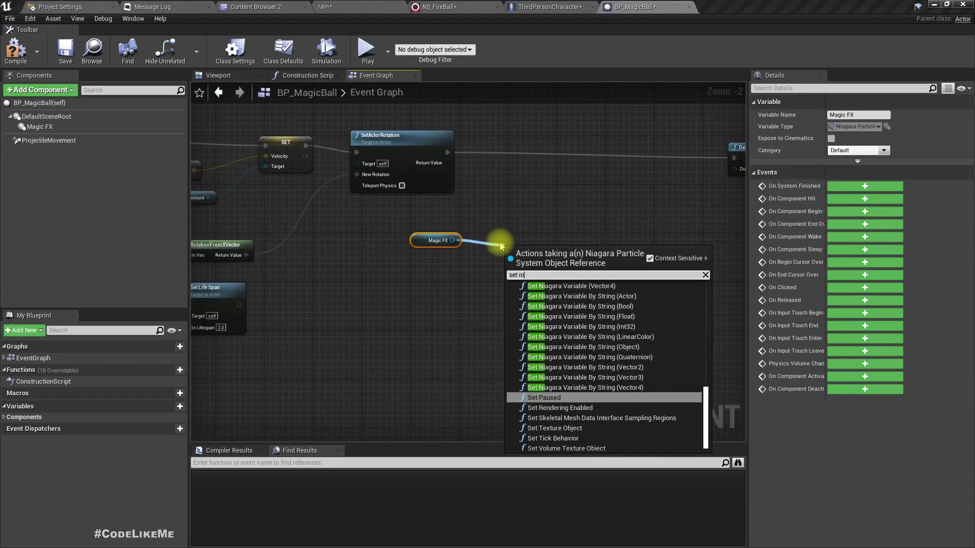
pyautogui.write('agara flo')
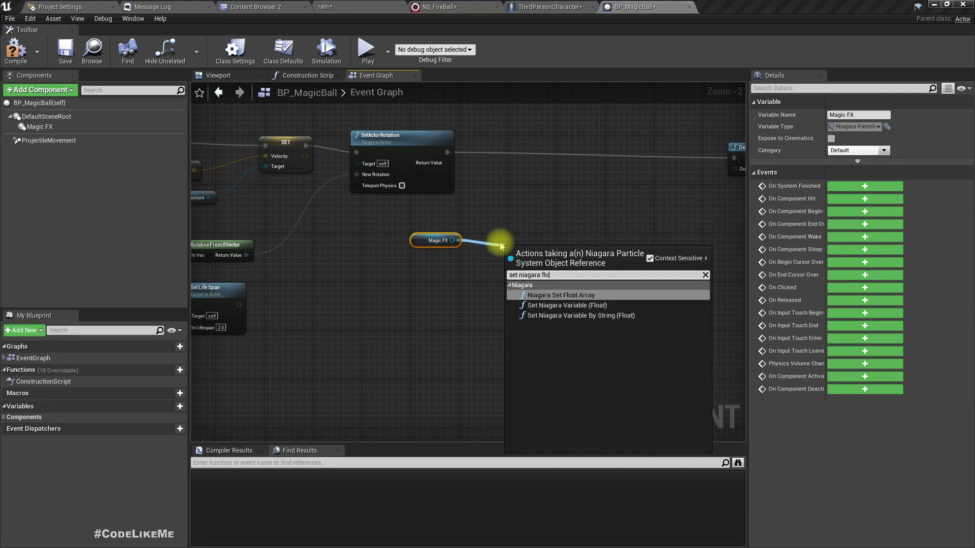
pyautogui.press('Down')
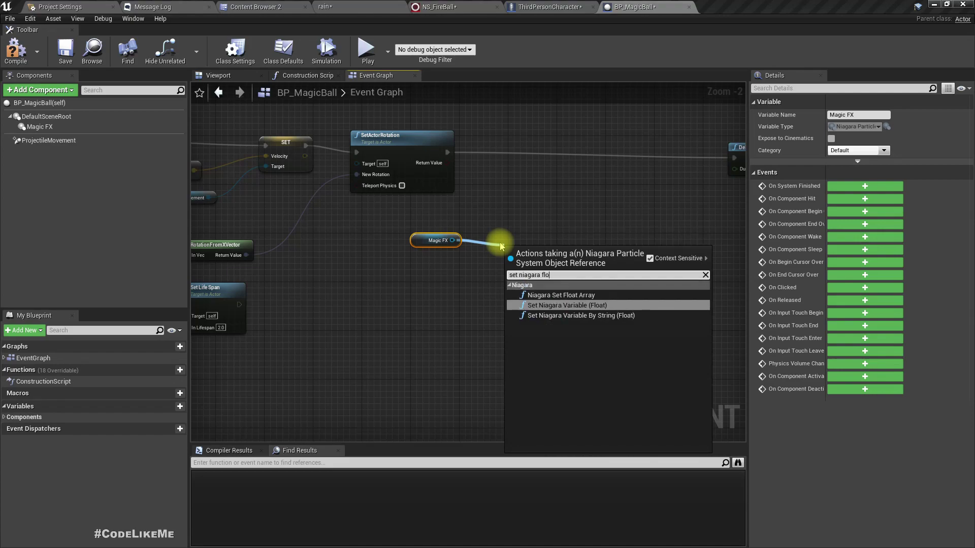
pyautogui.press('Return')
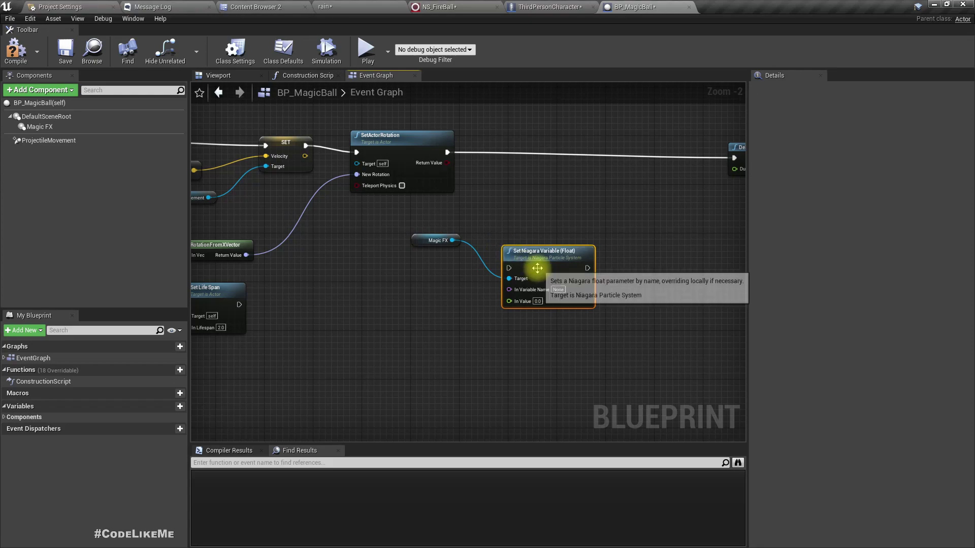
# Wire the Set Niagara Variable (Float) node into the execution flow between SetActorRotation and Delay, aligned with SetActorRotation
pyautogui.moveTo(537, 271); pyautogui.dragTo(532, 193)
pyautogui.moveTo(447, 152); pyautogui.dragTo(504, 189)
pyautogui.moveTo(582, 189); pyautogui.dragTo(373, 158)
pyautogui.moveTo(386, 222); pyautogui.dragTo(653, 234, button='right')
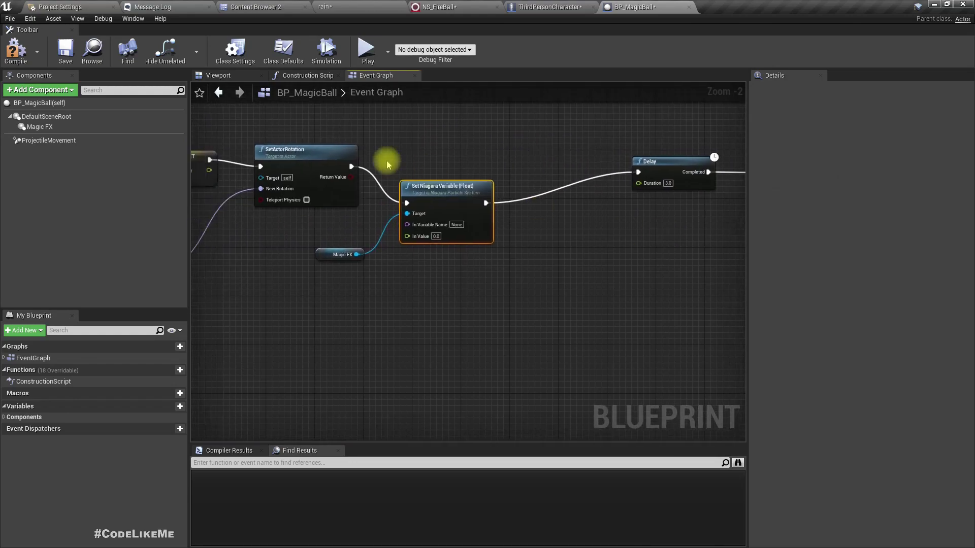
pyautogui.moveTo(439, 187); pyautogui.dragTo(434, 151)
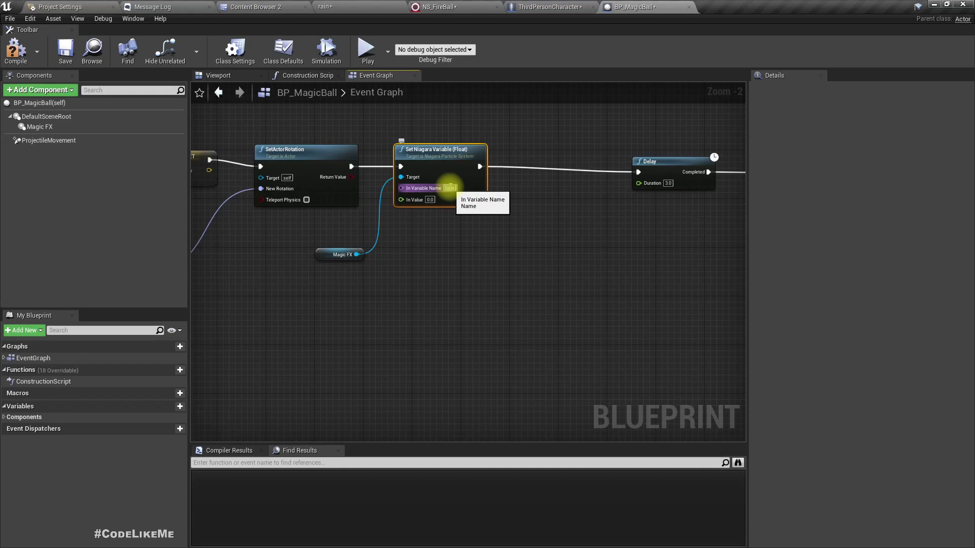
# Set the Set Niagara Variable node's variable name to User.TrailRate and its value to 1.0
pyautogui.write('rail')
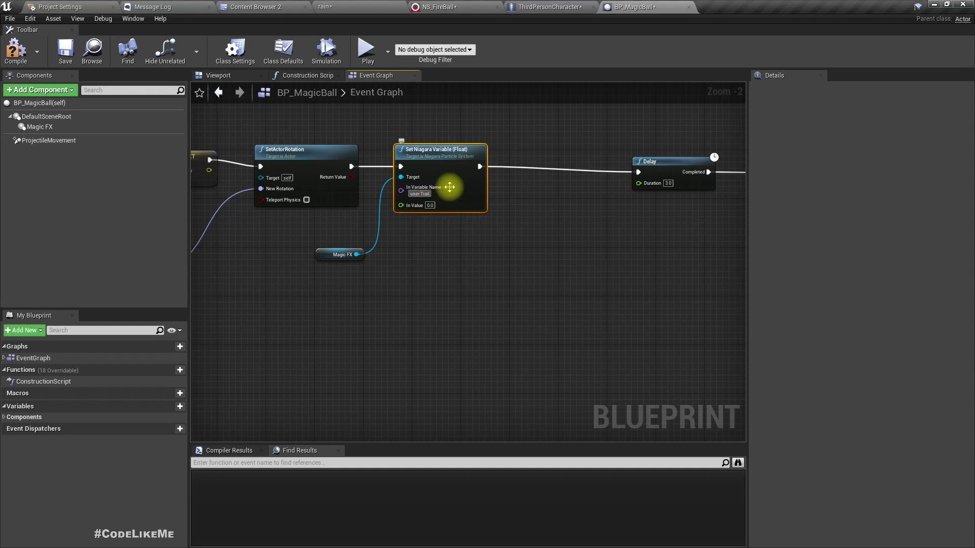
pyautogui.scroll(2, 444, 193)
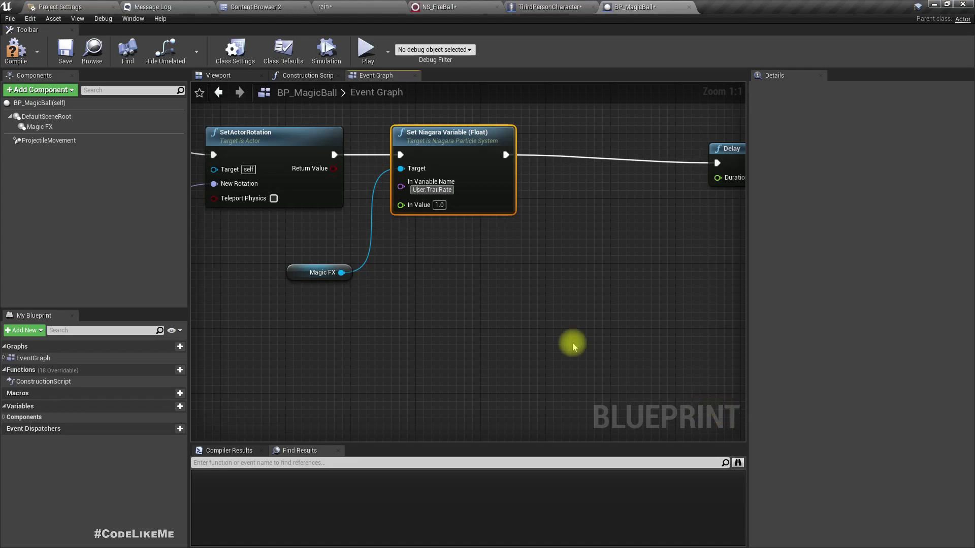
# Duplicate the Set Niagara Variable node, wire the copy between the original and Delay, and connect Magic FX as its target
pyautogui.moveTo(533, 235); pyautogui.dragTo(522, 265, button='right')
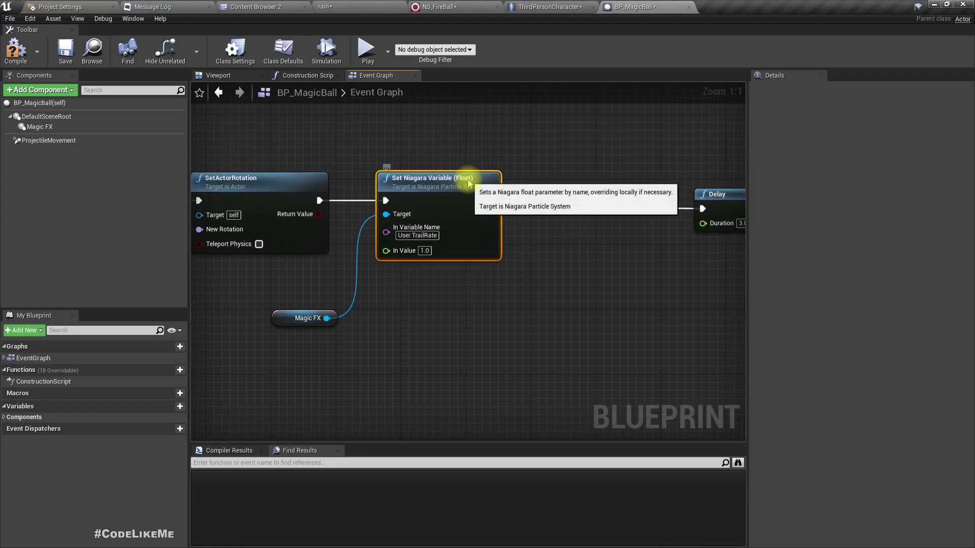
pyautogui.hotkey('ctrl', 'c')
pyautogui.hotkey('ctrl', 'v')
pyautogui.moveTo(660, 300); pyautogui.dragTo(589, 206)
pyautogui.moveTo(491, 201); pyautogui.dragTo(540, 209)
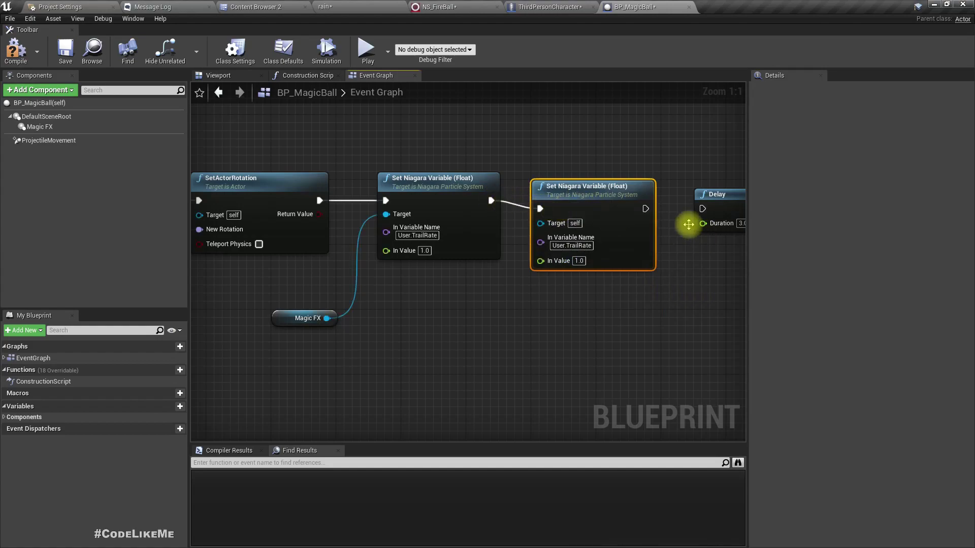
pyautogui.moveTo(646, 209); pyautogui.dragTo(703, 208)
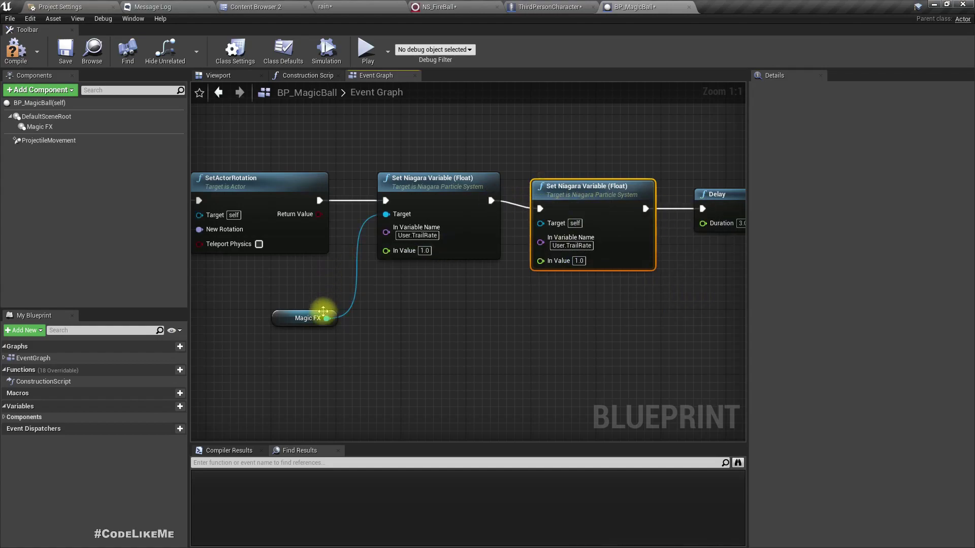
pyautogui.moveTo(326, 318); pyautogui.dragTo(553, 229)
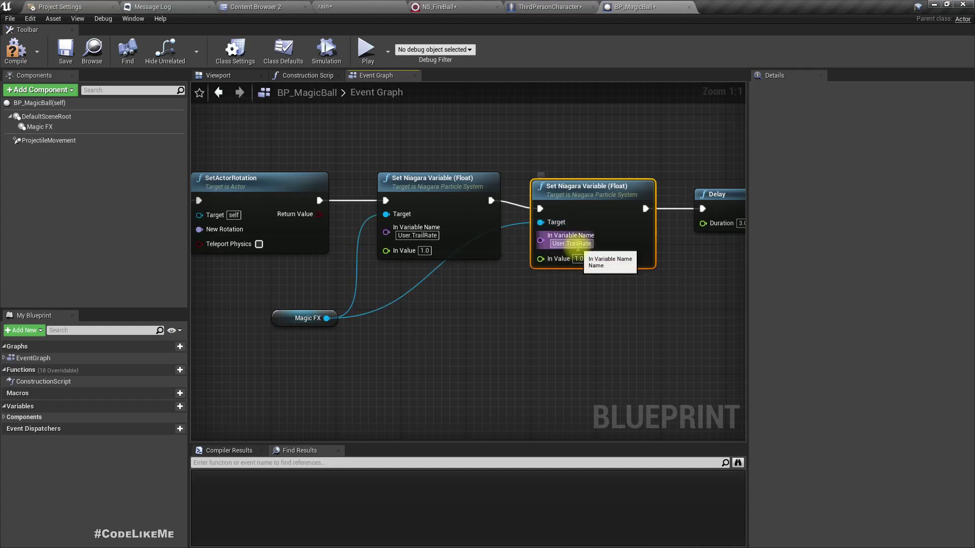
# Set the duplicated node's variable name to User.SummonRate and its value to 0.0
pyautogui.click(571, 244)
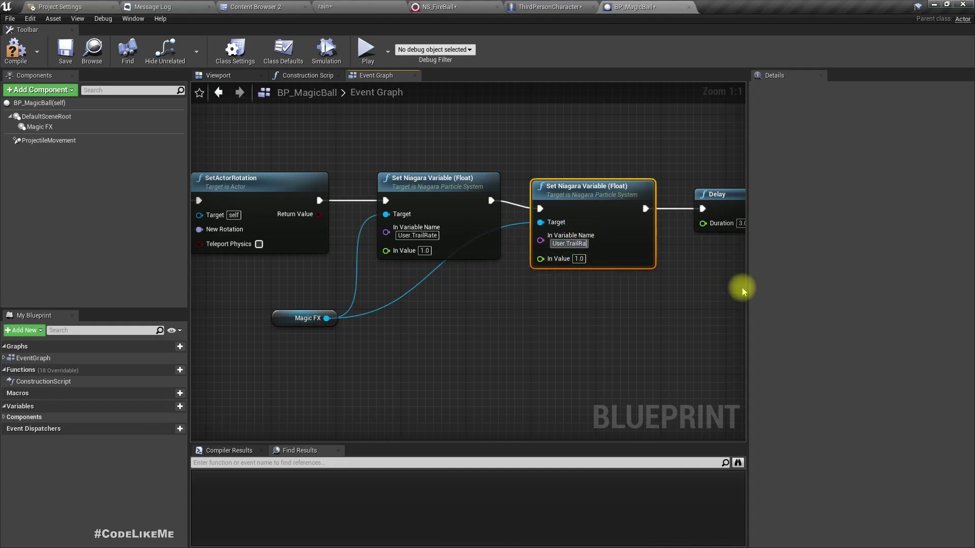
pyautogui.press('BackSpace')
pyautogui.press('BackSpace')
pyautogui.press('BackSpace')
pyautogui.press('BackSpace')
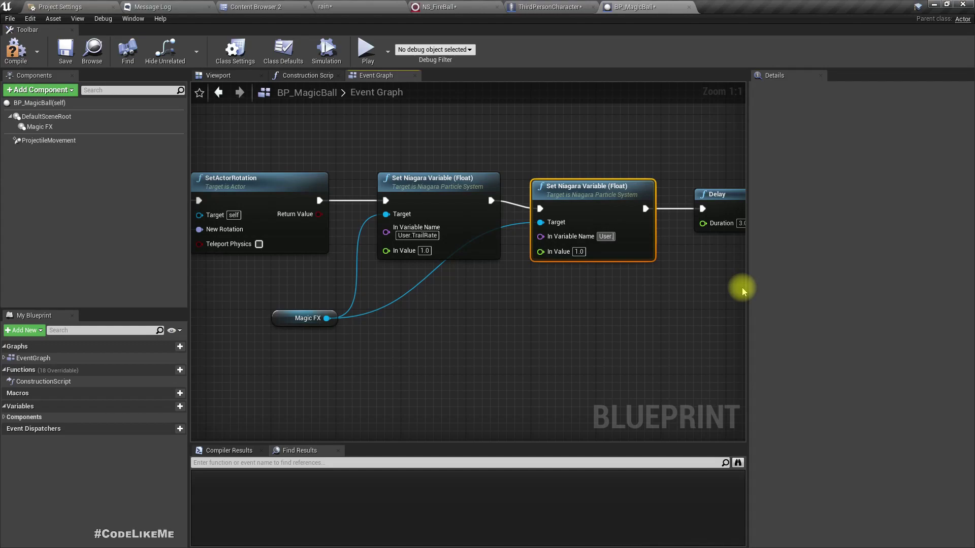
pyautogui.write('SummonRate')
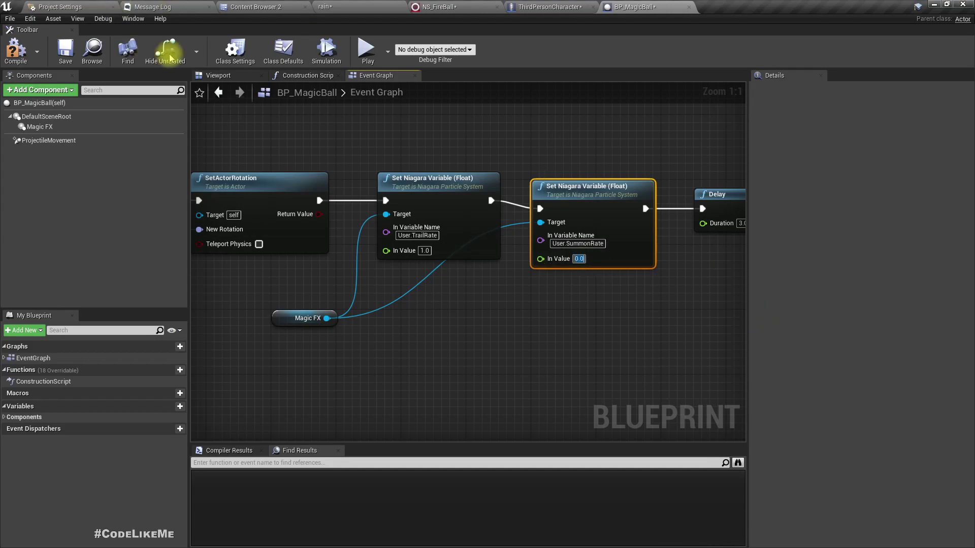
# Play the rain level and shoot fireballs in several directions to check the summon particles and the trail, and stop the play session
pyautogui.click(325, 6)
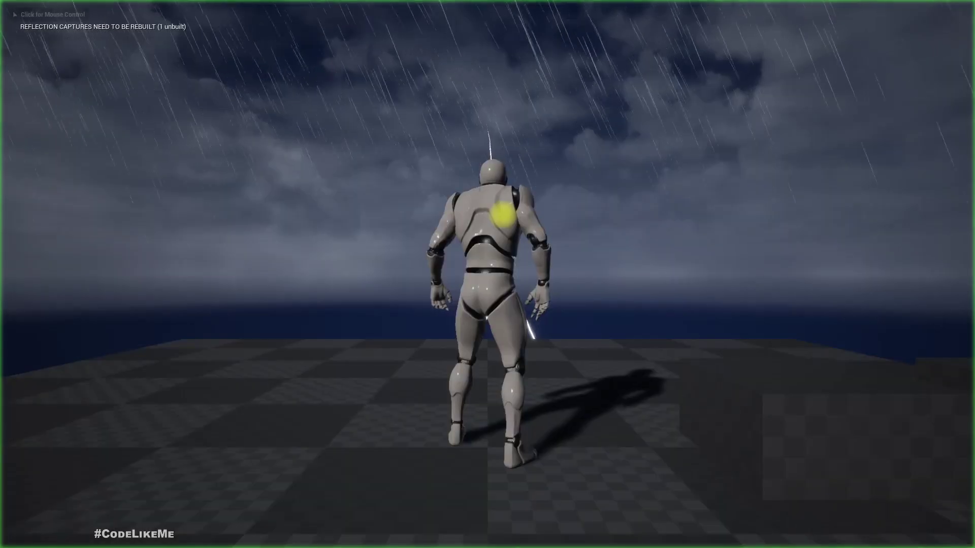
pyautogui.click(504, 214)
pyautogui.click(503, 214)
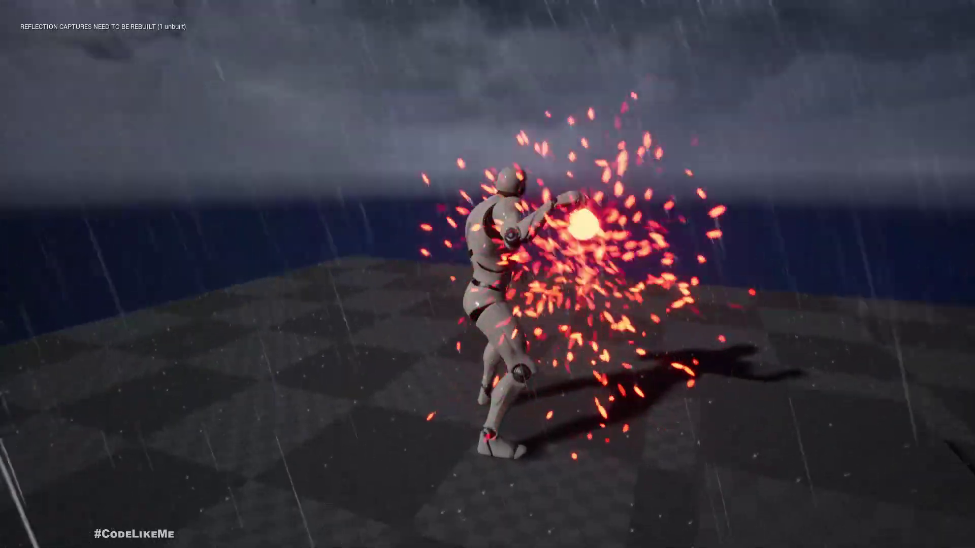
pyautogui.press('w')
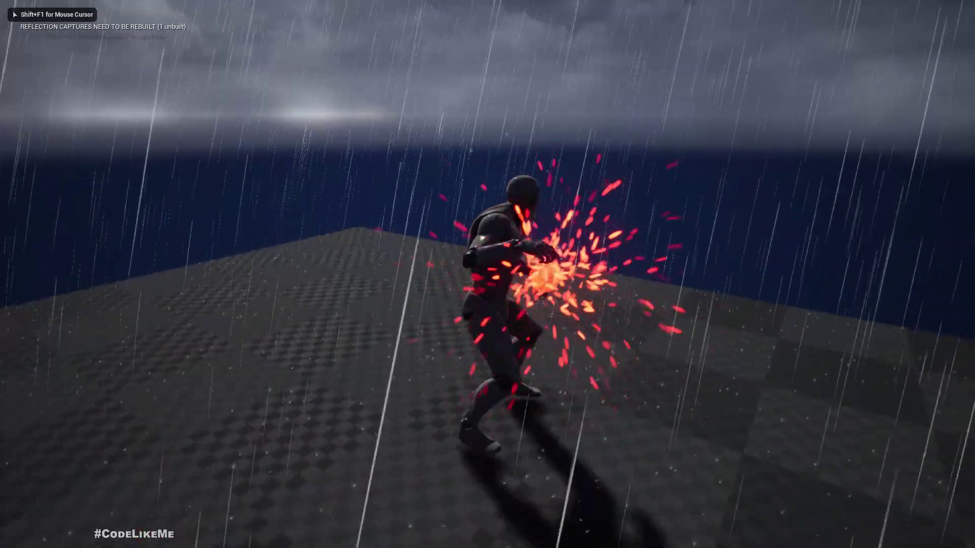
pyautogui.press('w')
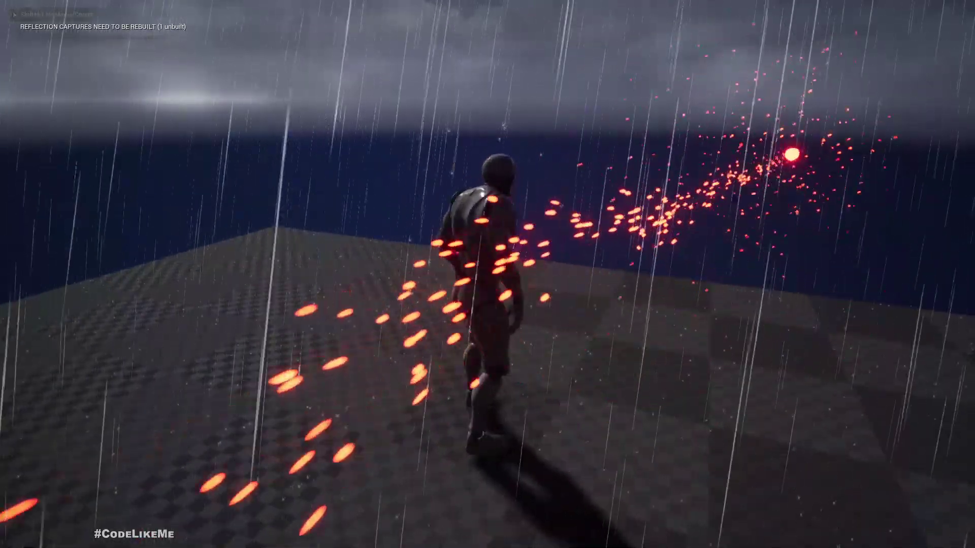
pyautogui.press('f')
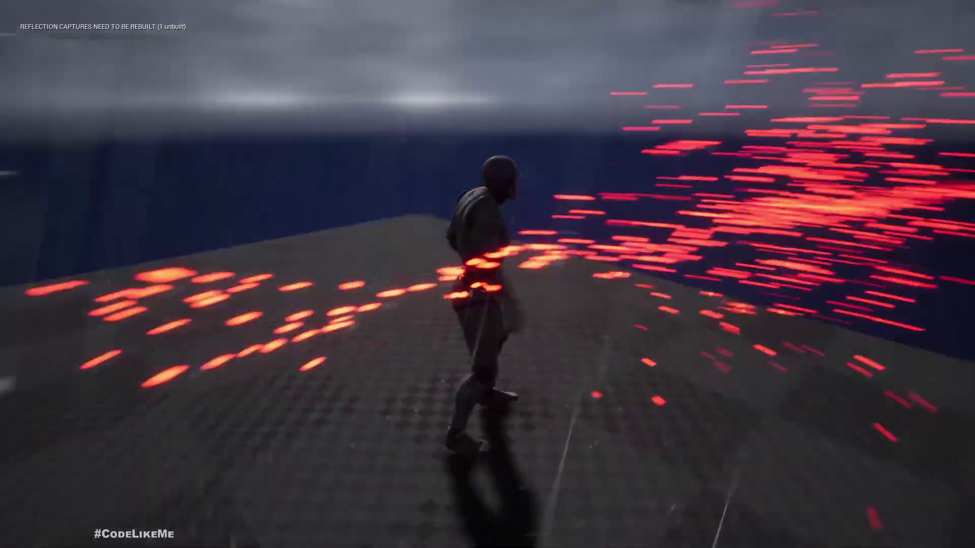
pyautogui.press('w')
pyautogui.press('f')
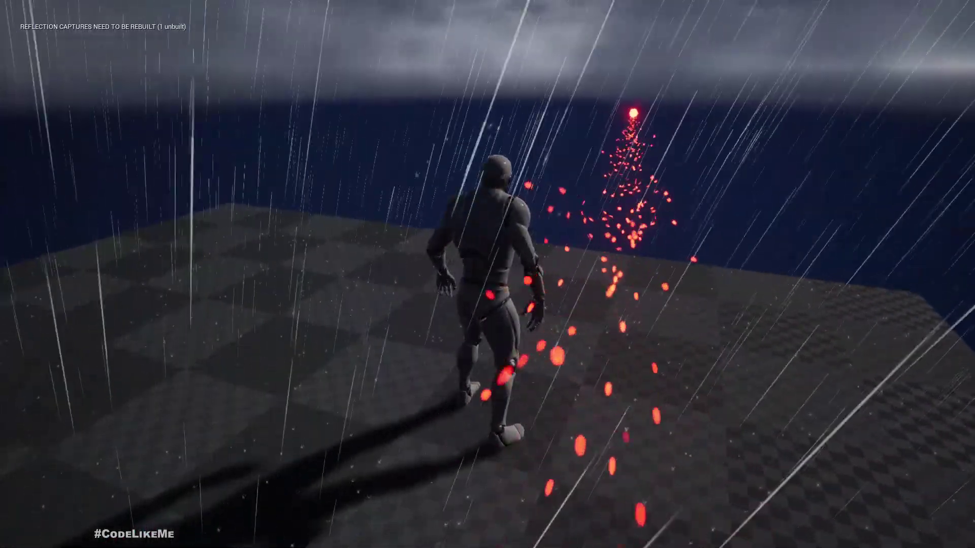
pyautogui.press('Escape')
pyautogui.press('F11')
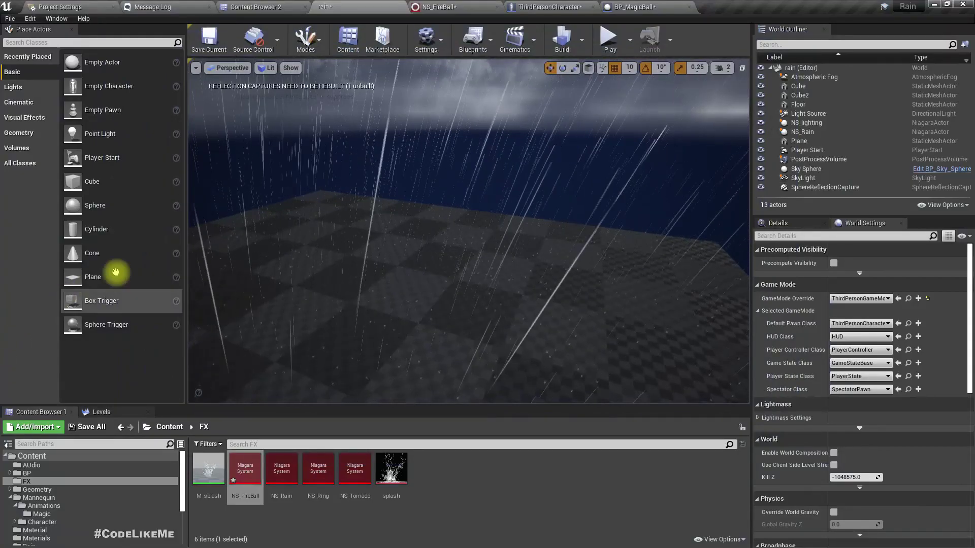
# In NS_FireBall, set multiplier A of the Trail emitter's Spawn Rate to 400
pyautogui.click(457, 6)
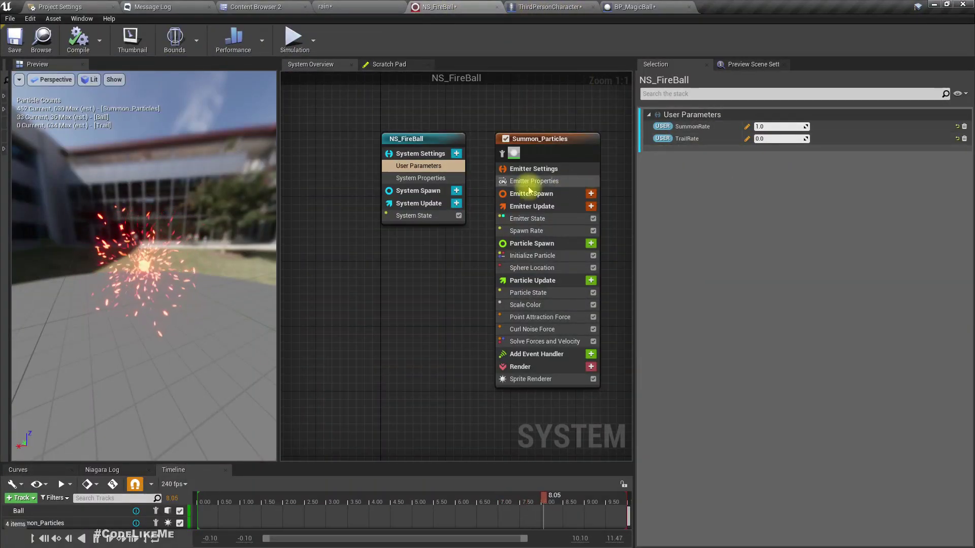
pyautogui.moveTo(563, 105); pyautogui.dragTo(282, 158, button='right')
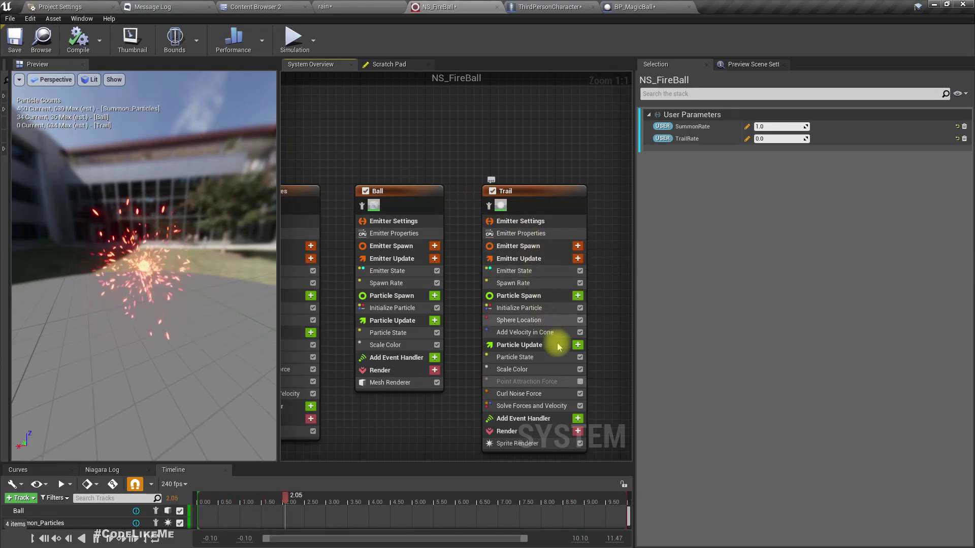
pyautogui.click(533, 283)
pyautogui.click(778, 148)
pyautogui.write('4')
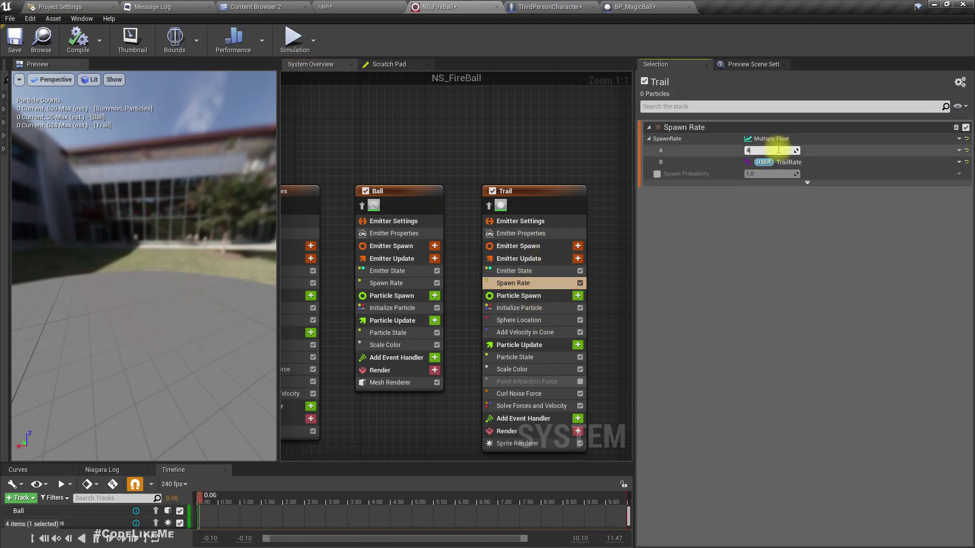
pyautogui.write('00')
pyautogui.press('Return')
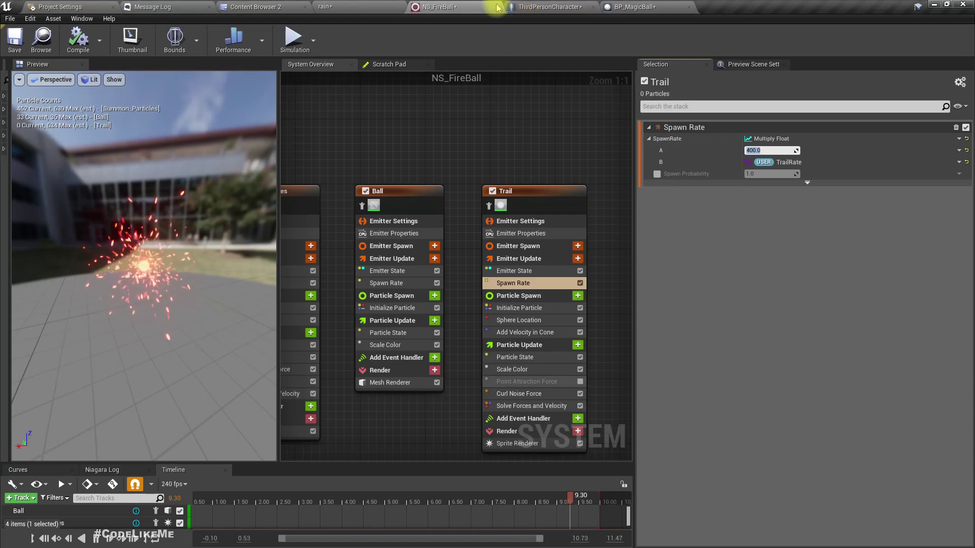
# Play the rain level full screen again, running around and shooting fireballs to check the adjusted trail
pyautogui.click(347, 6)
pyautogui.moveTo(475, 157); pyautogui.dragTo(547, 157, button='right')
pyautogui.press('F11')
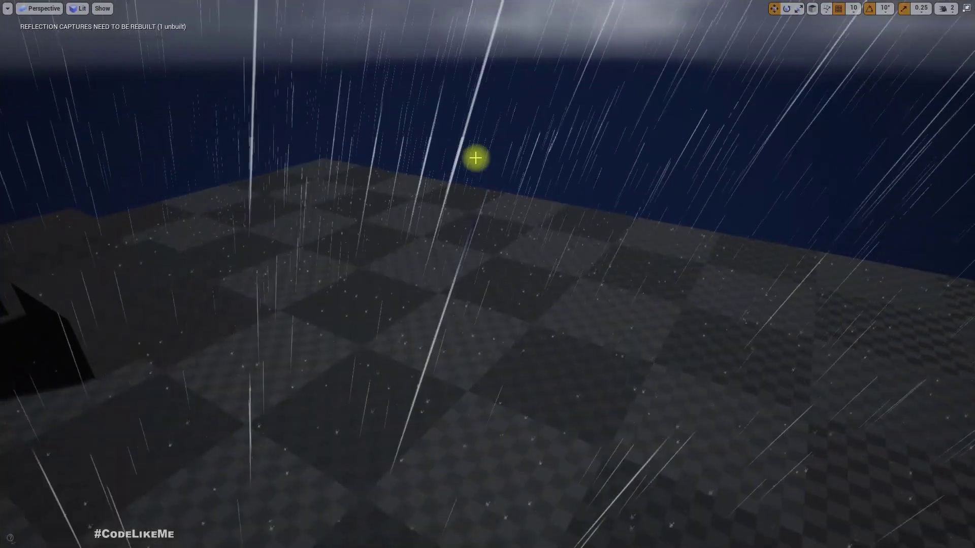
pyautogui.hotkey('alt', 'p')
pyautogui.click(476, 157)
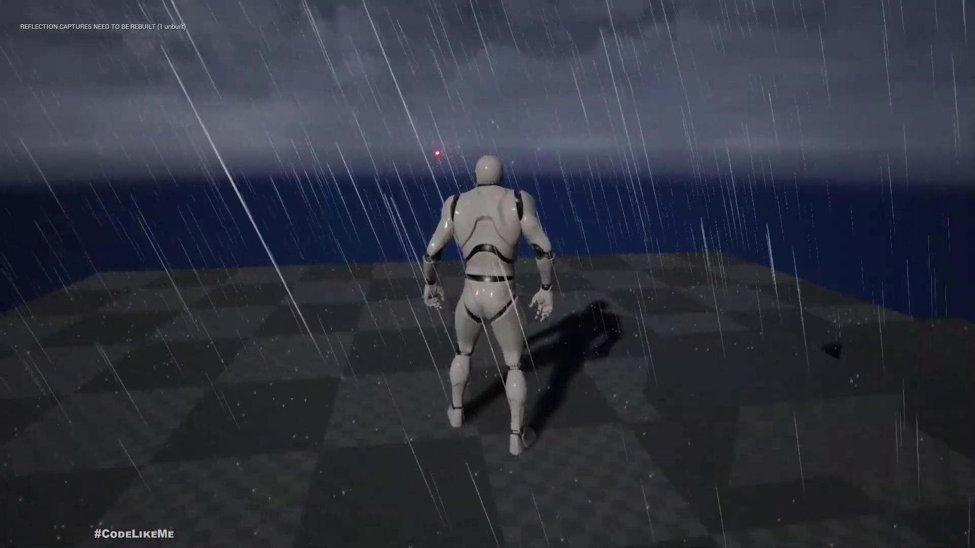
pyautogui.press('w')
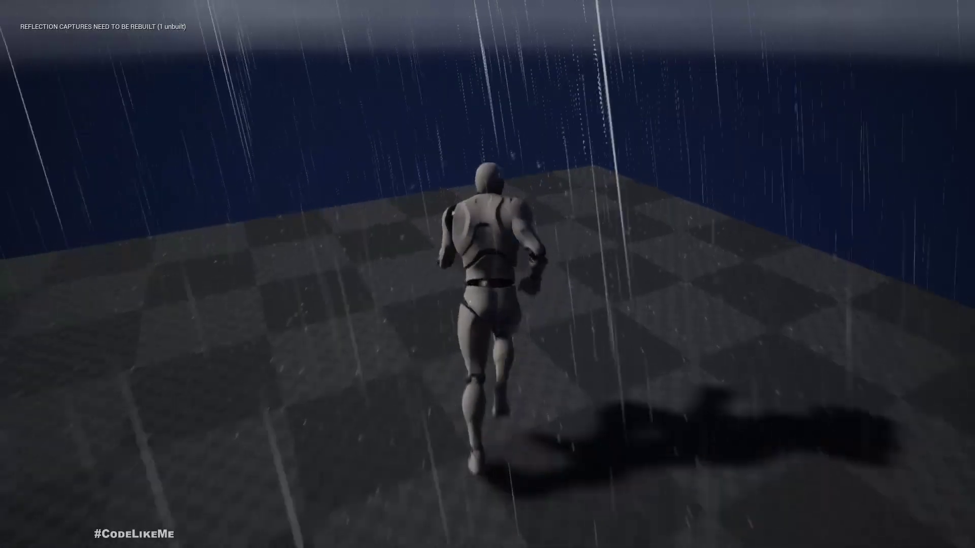
pyautogui.press('w')
pyautogui.press('d')
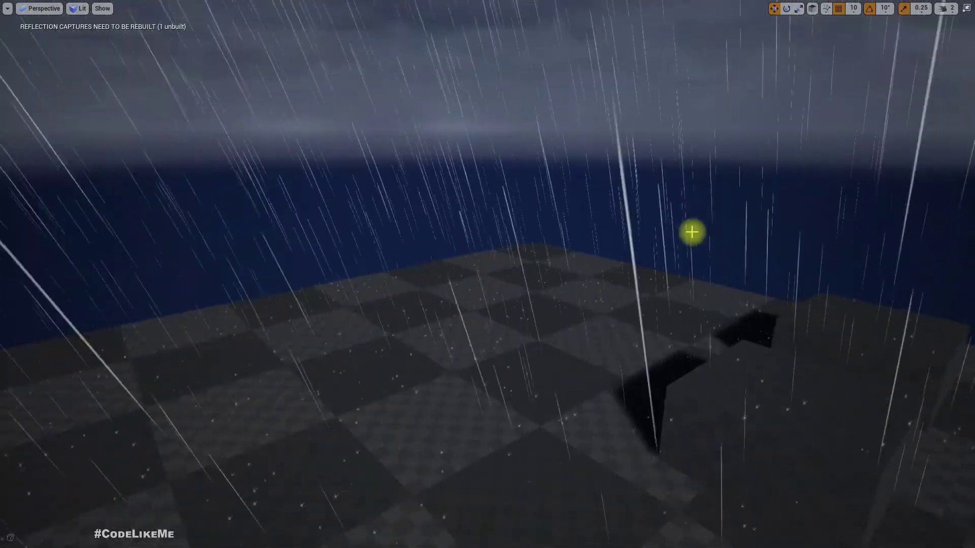
pyautogui.press('F11')
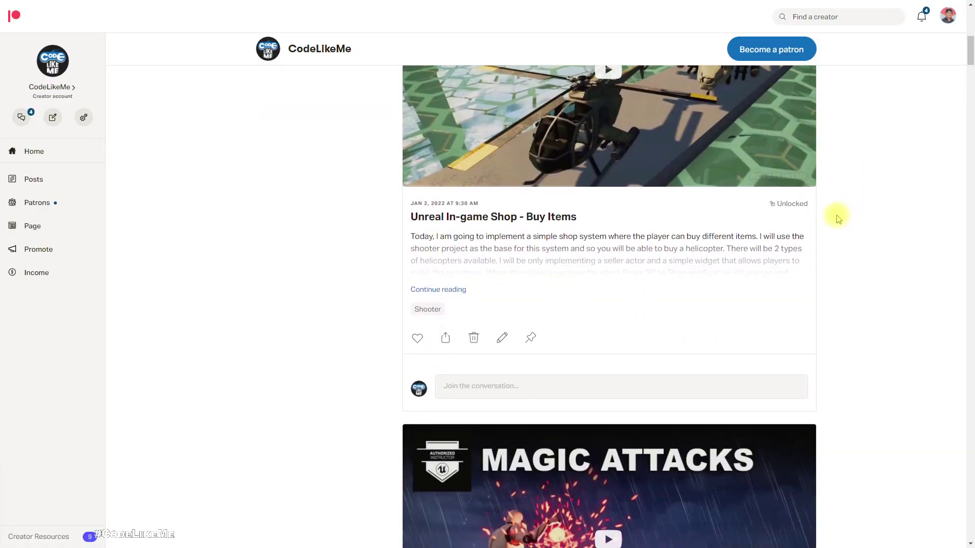
pyautogui.scroll(-15, 839, 217)
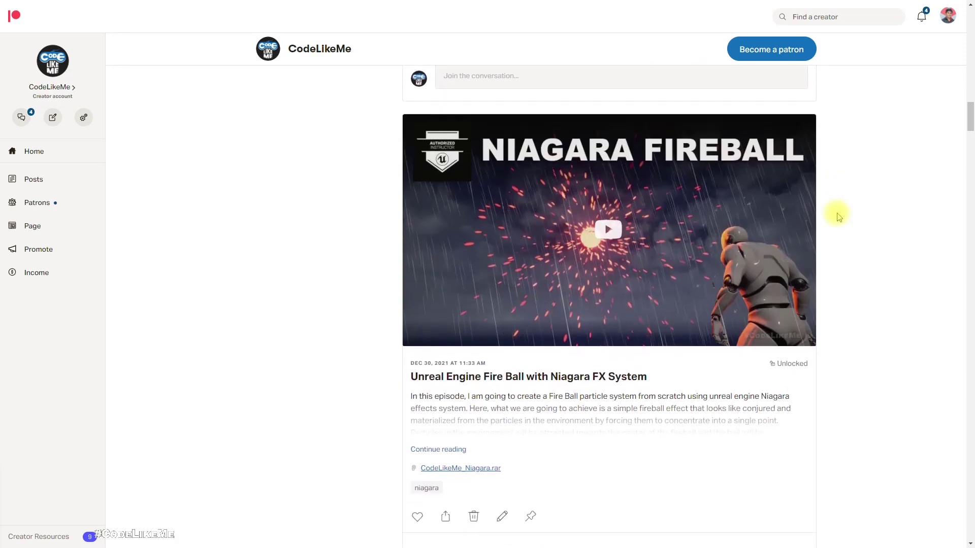
pyautogui.scroll(-15, 839, 213)
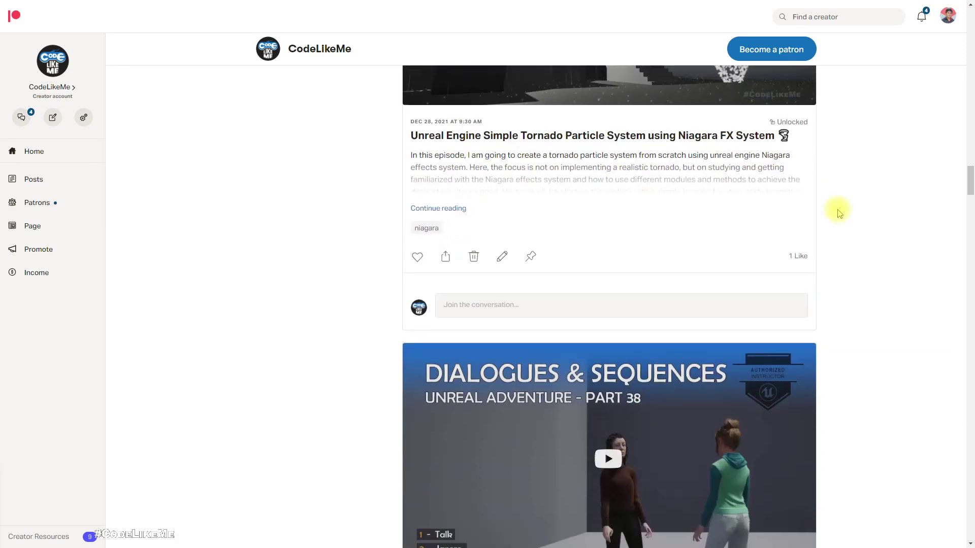
pyautogui.scroll(-15, 839, 212)
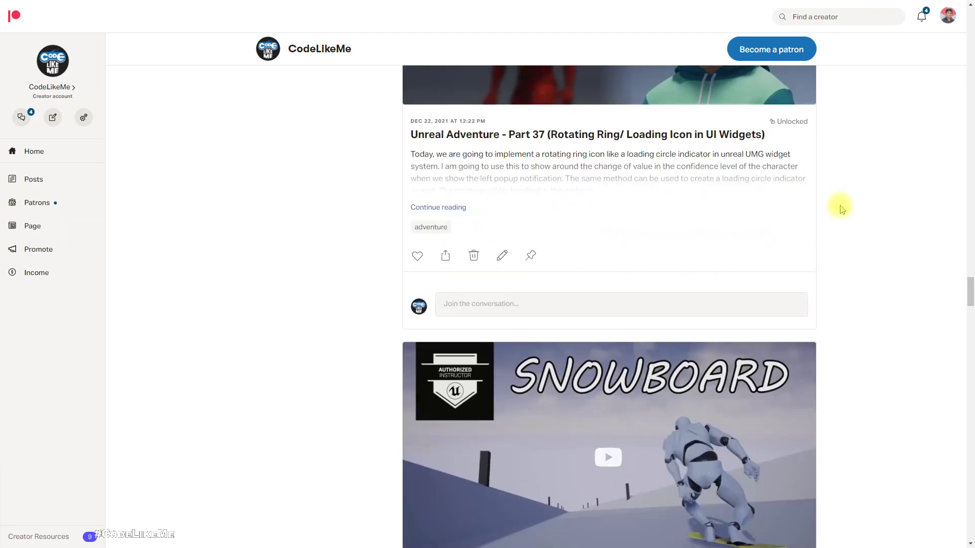
pyautogui.scroll(-15, 841, 209)
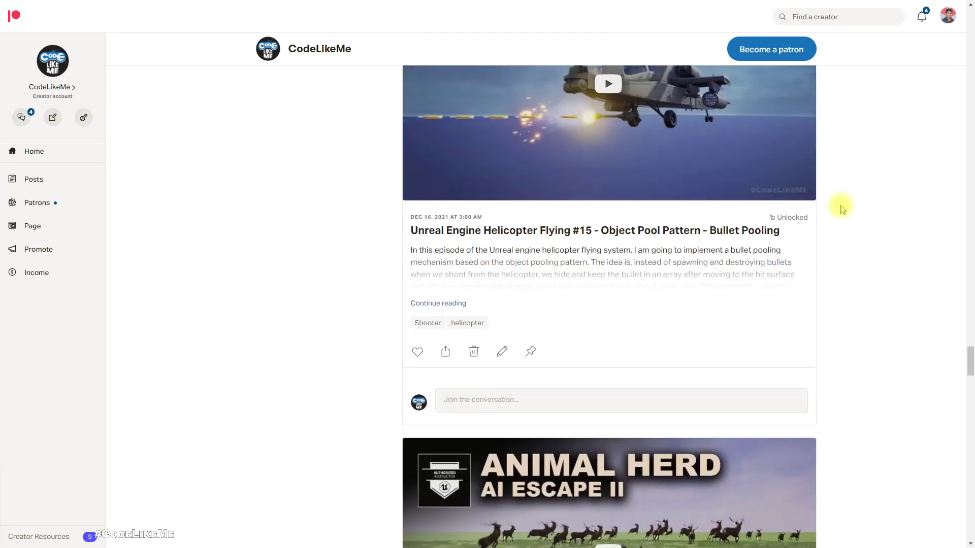
pyautogui.scroll(-5, 843, 209)
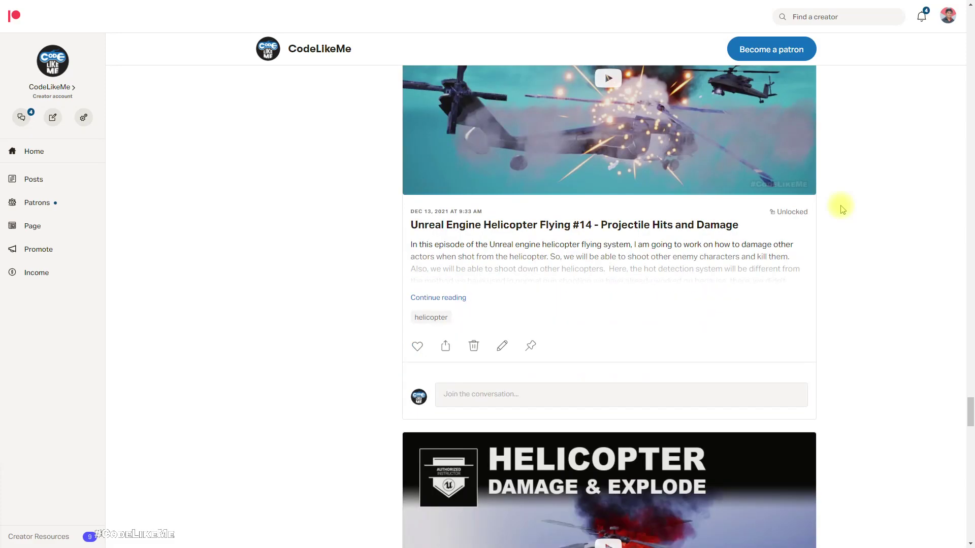